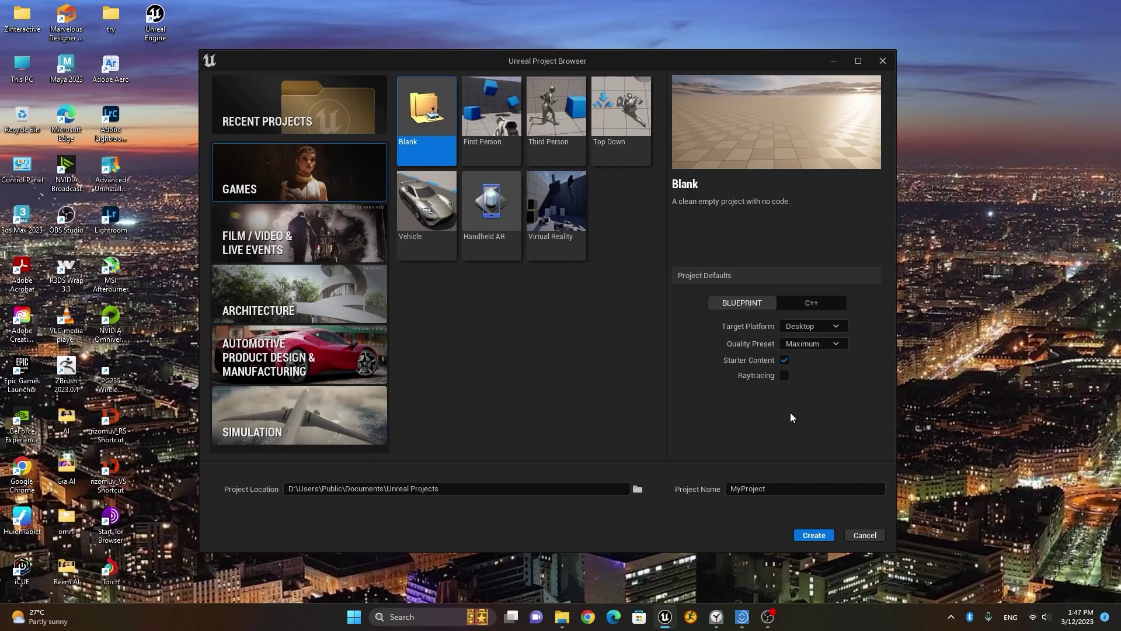
Create a Blank games project with raytracing enabled and name it Landscape_Project
left_click(784, 376)
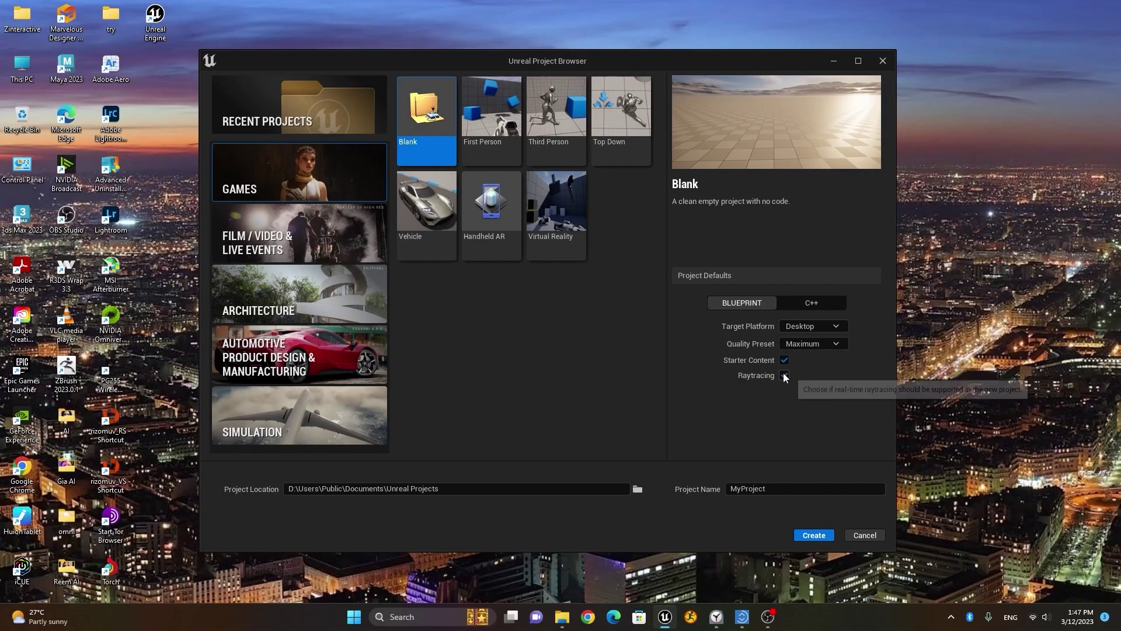
left_click_drag(793, 488, 713, 492)
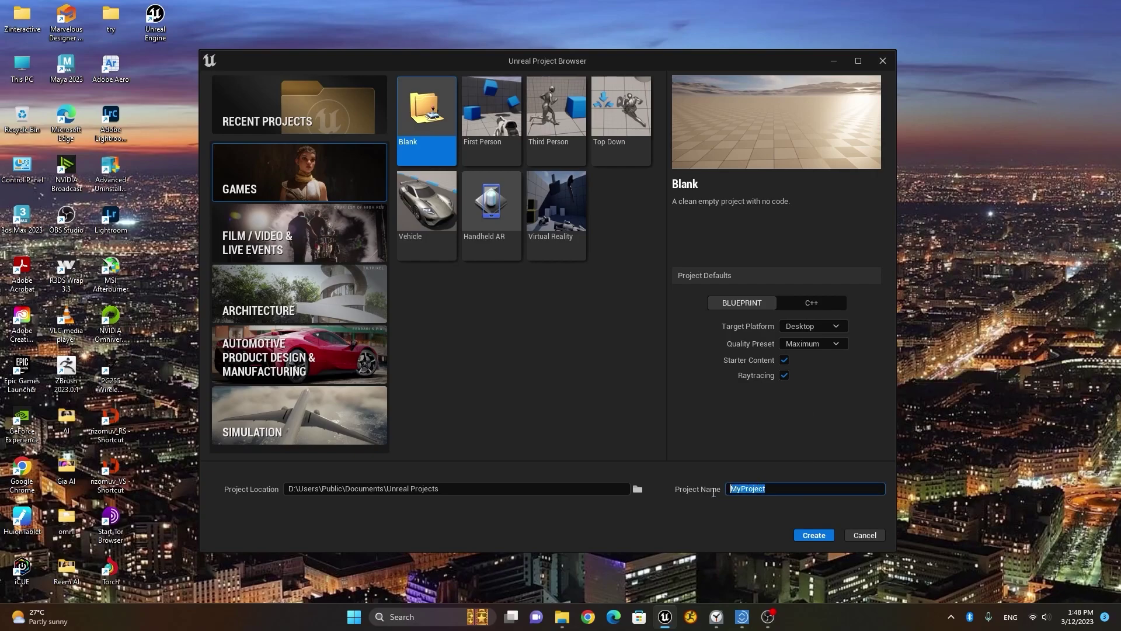
type("Landscape_Project")
left_click(806, 535)
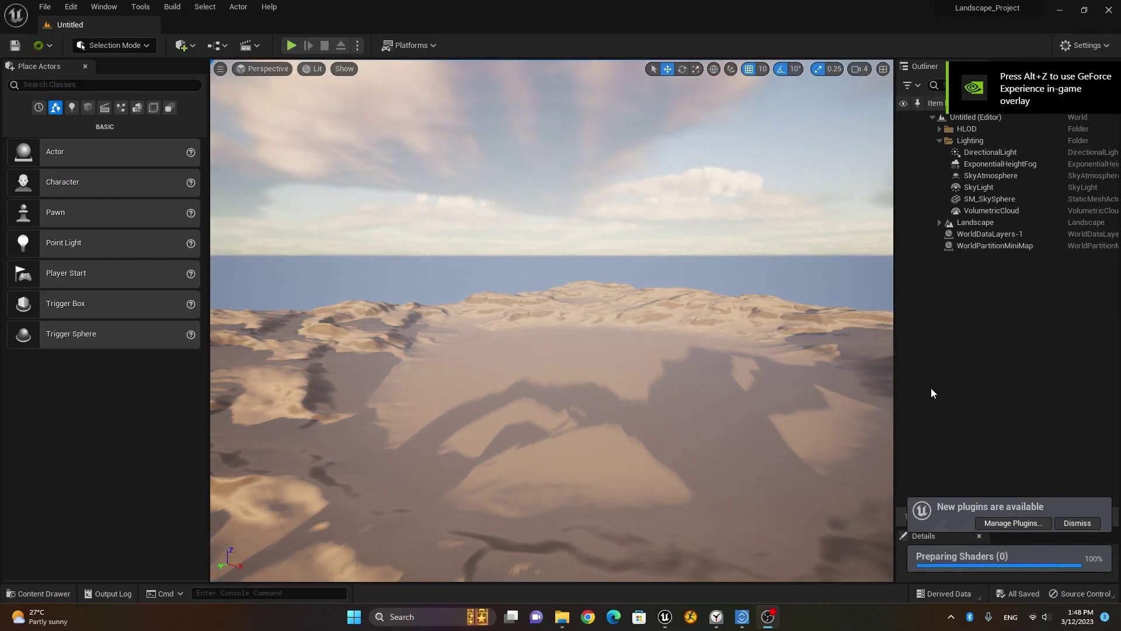
Dismiss the new plugins notification and create a folder named Landscape inside the Content folder
left_click(1078, 523)
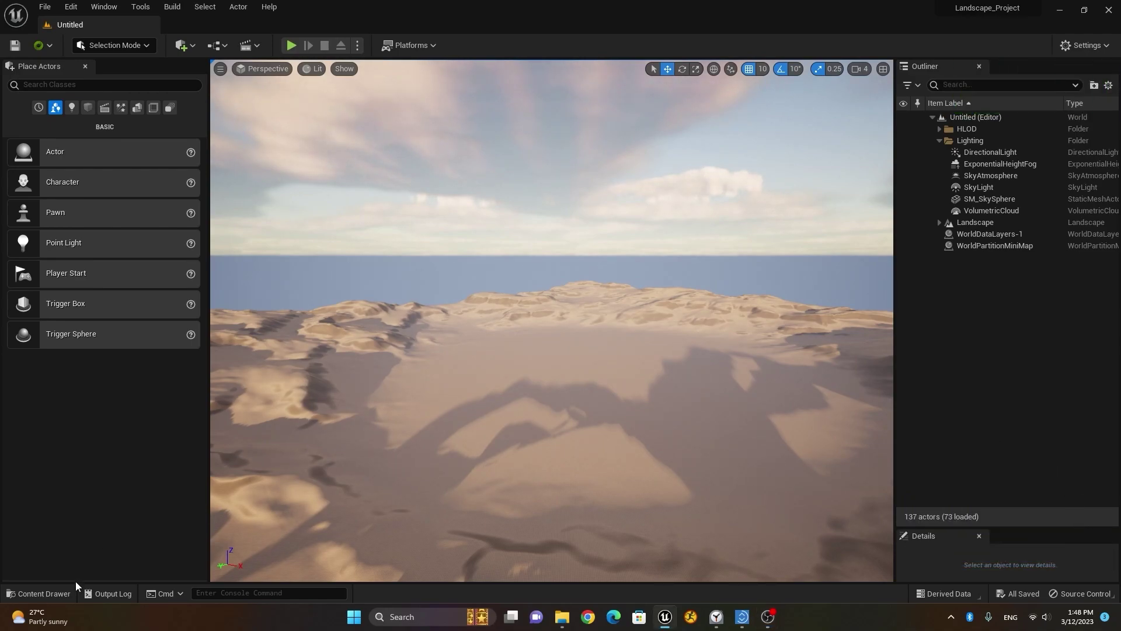
left_click(60, 594)
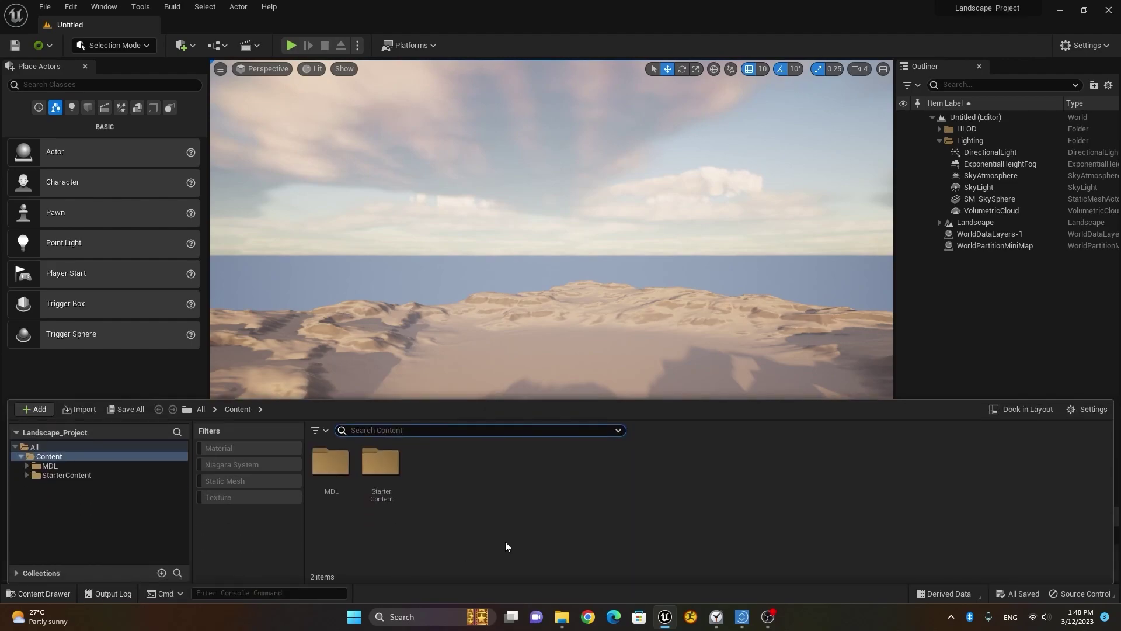
right_click(58, 457)
left_click(102, 197)
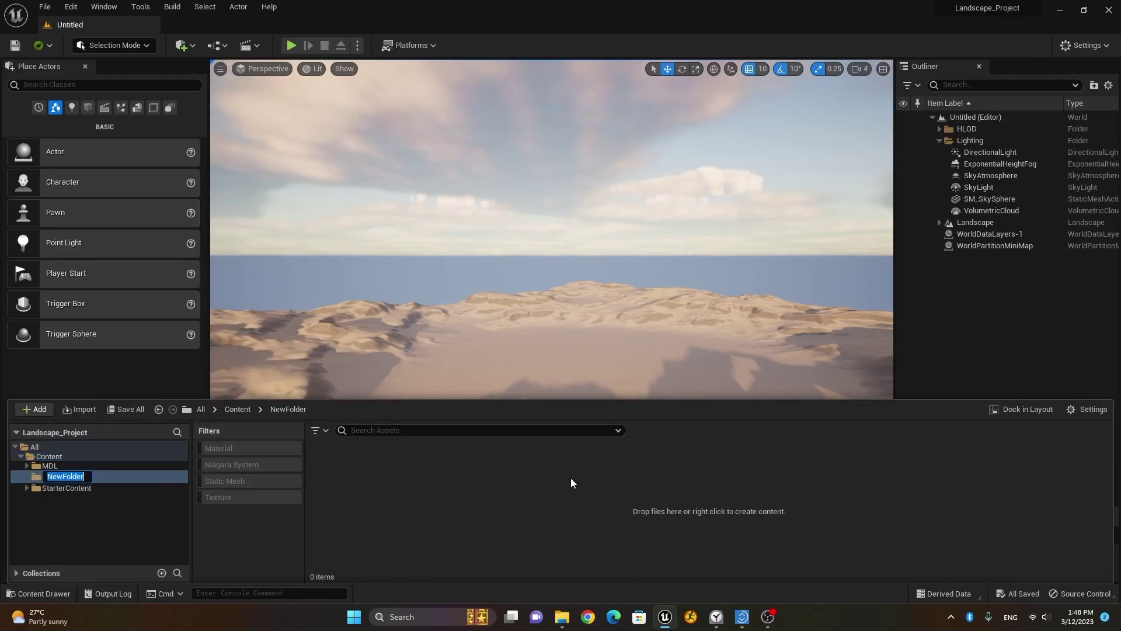
type("La")
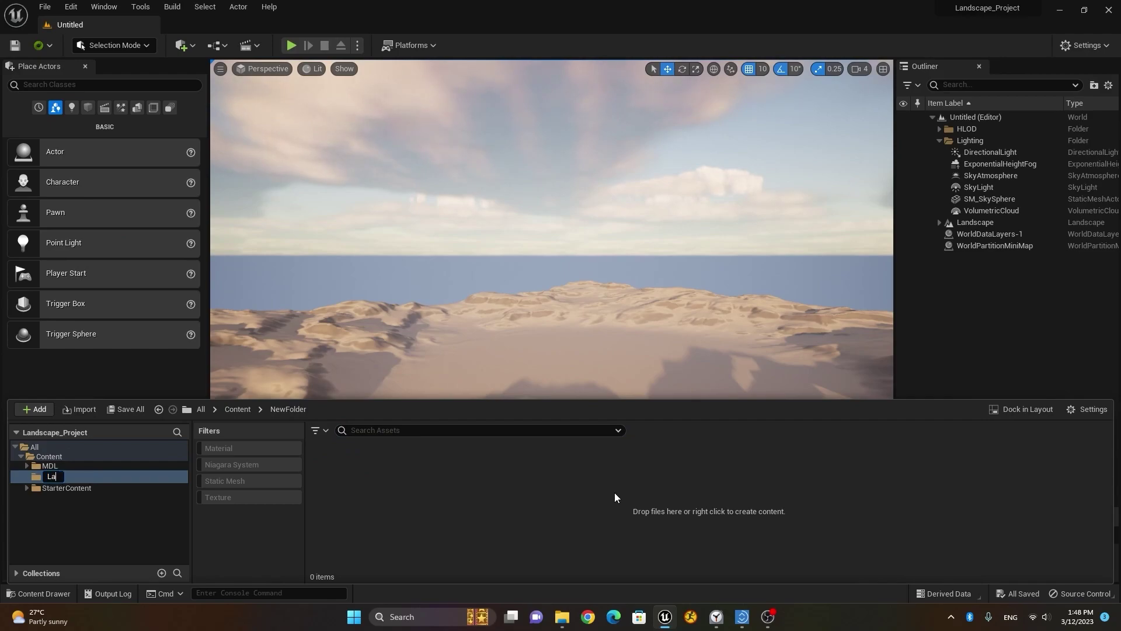
type("ndscape")
key("Return")
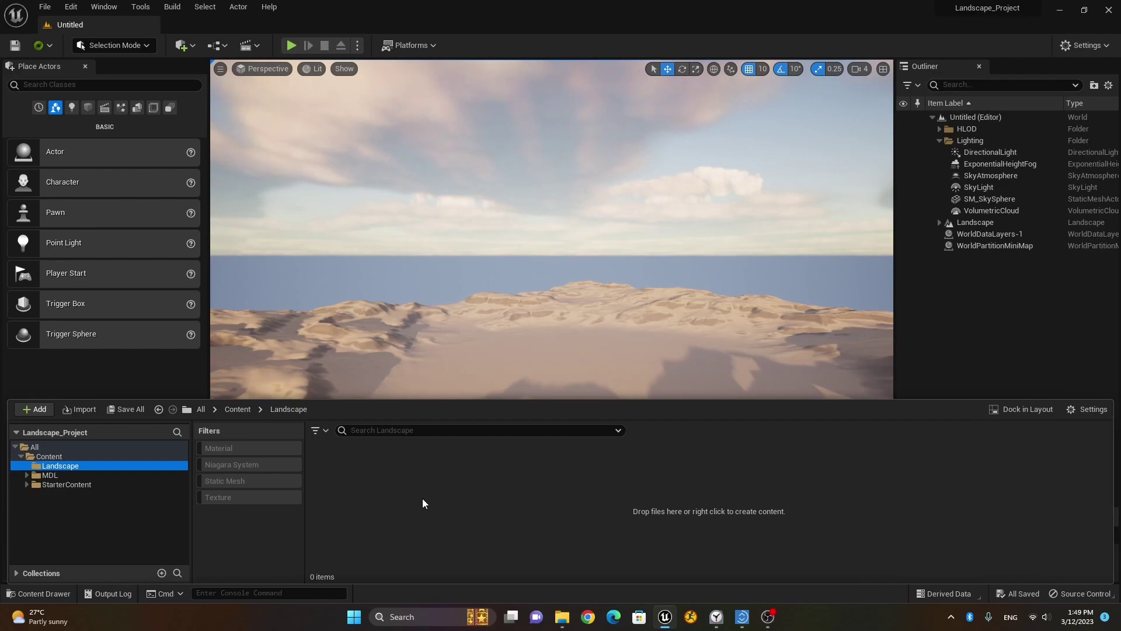
right_click(363, 491)
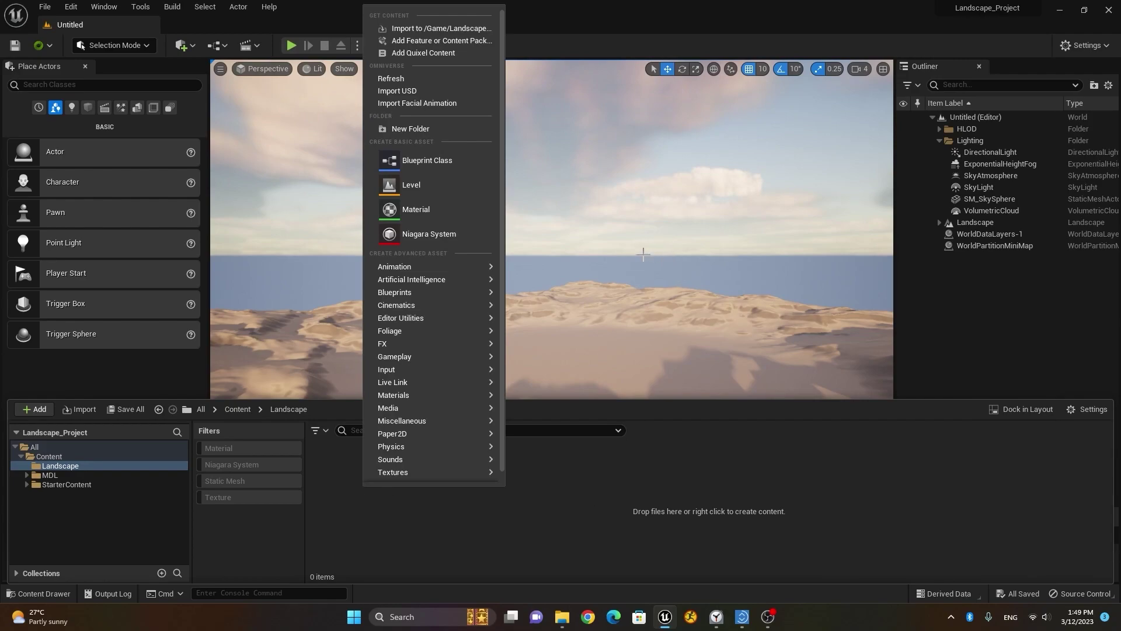
left_click(657, 273)
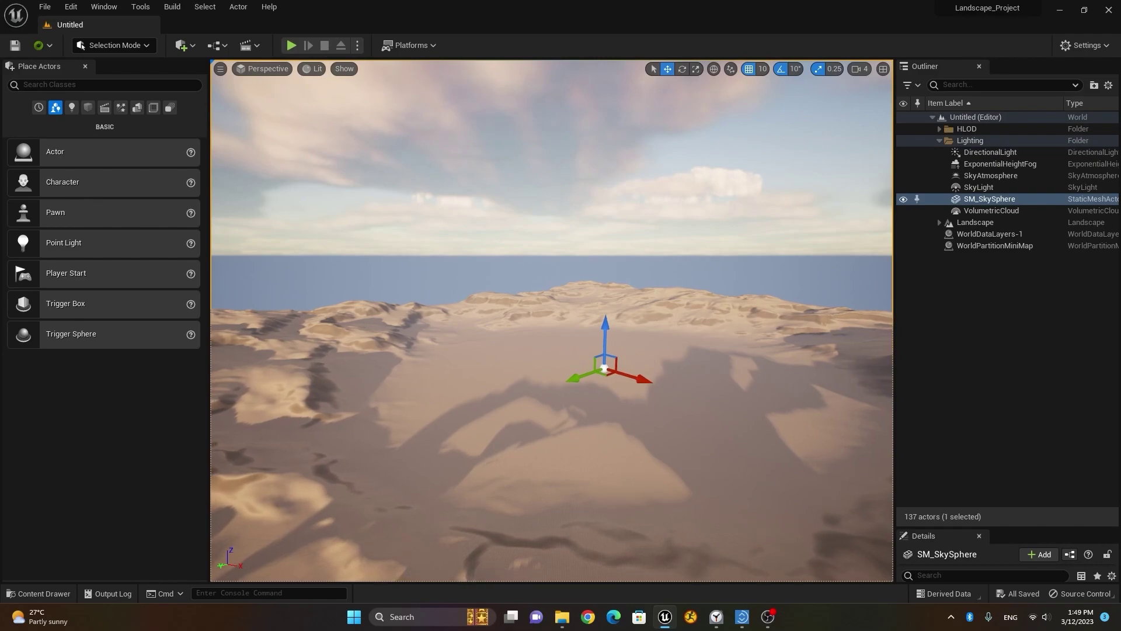
right_click_drag(493, 328, 548, 365)
right_click_drag(492, 328, 466, 325)
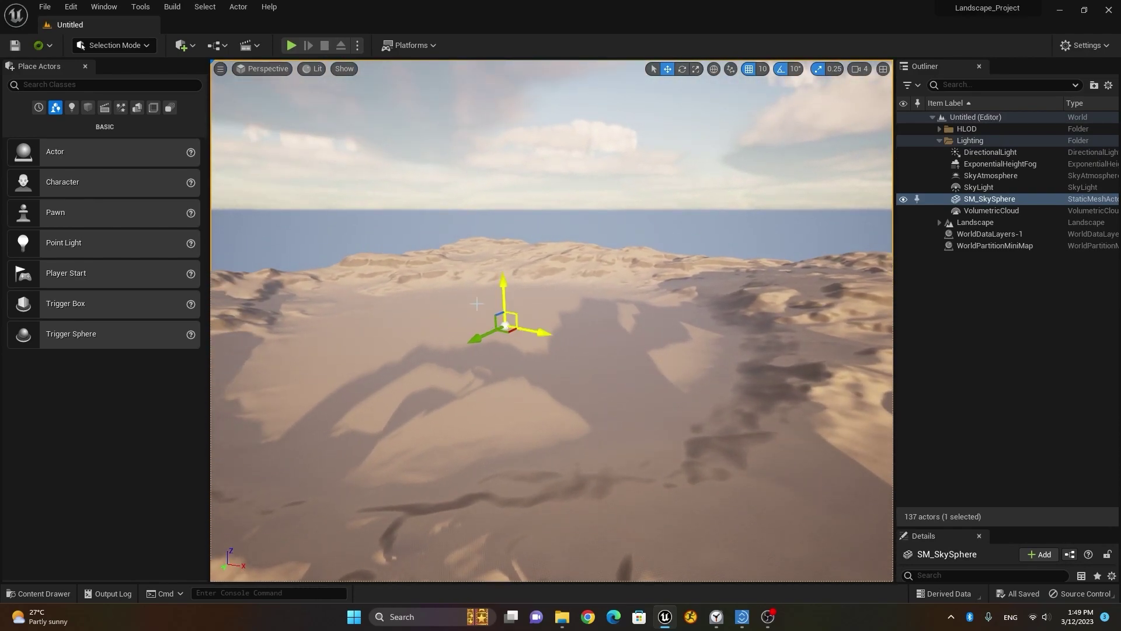
Create a new level named Landscape_Level in the Landscape content folder
left_click(38, 593)
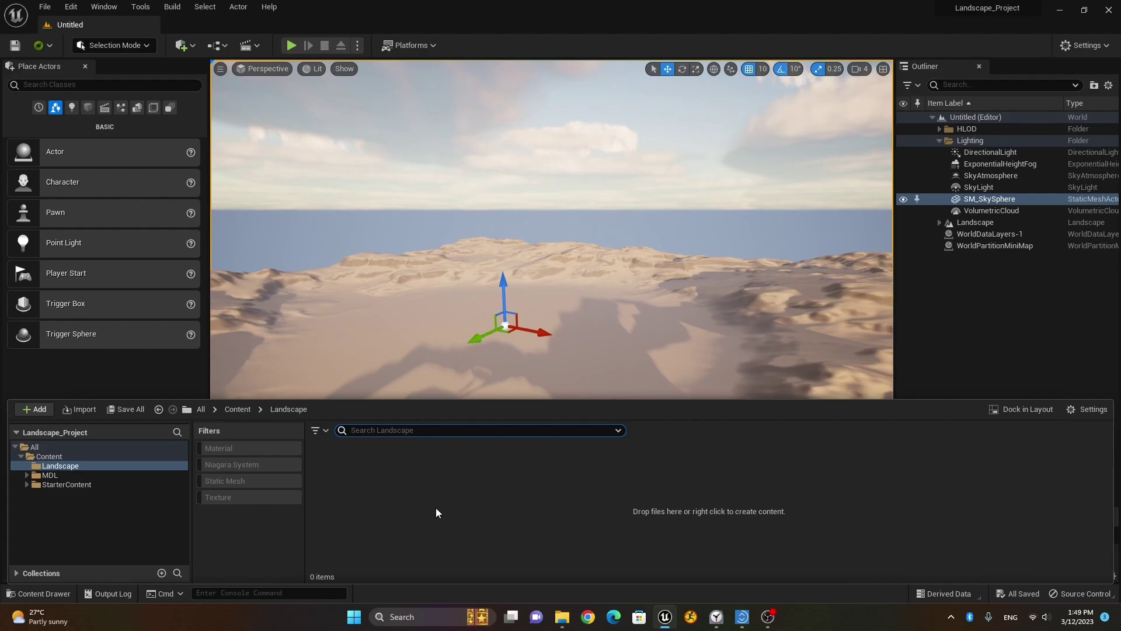
left_click(88, 466)
right_click(390, 493)
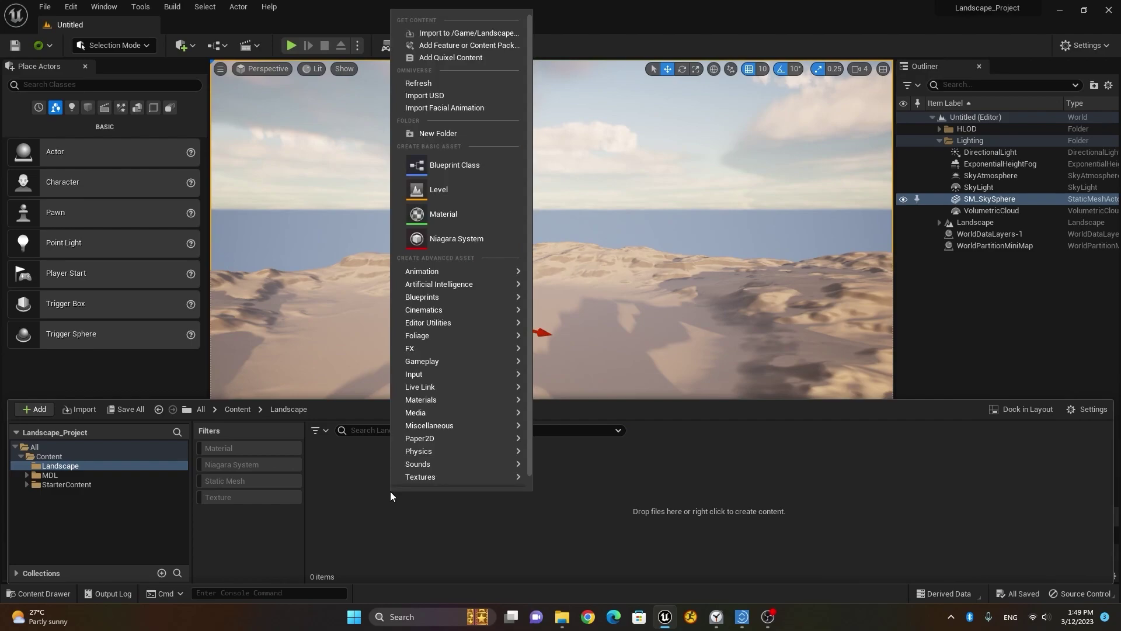
left_click(462, 188)
type("LAndscape")
key("BackSpace")
key("BackSpace")
key("BackSpace")
key("BackSpace")
key("BackSpace")
key("BackSpace")
key("BackSpace")
key("BackSpace")
type("and")
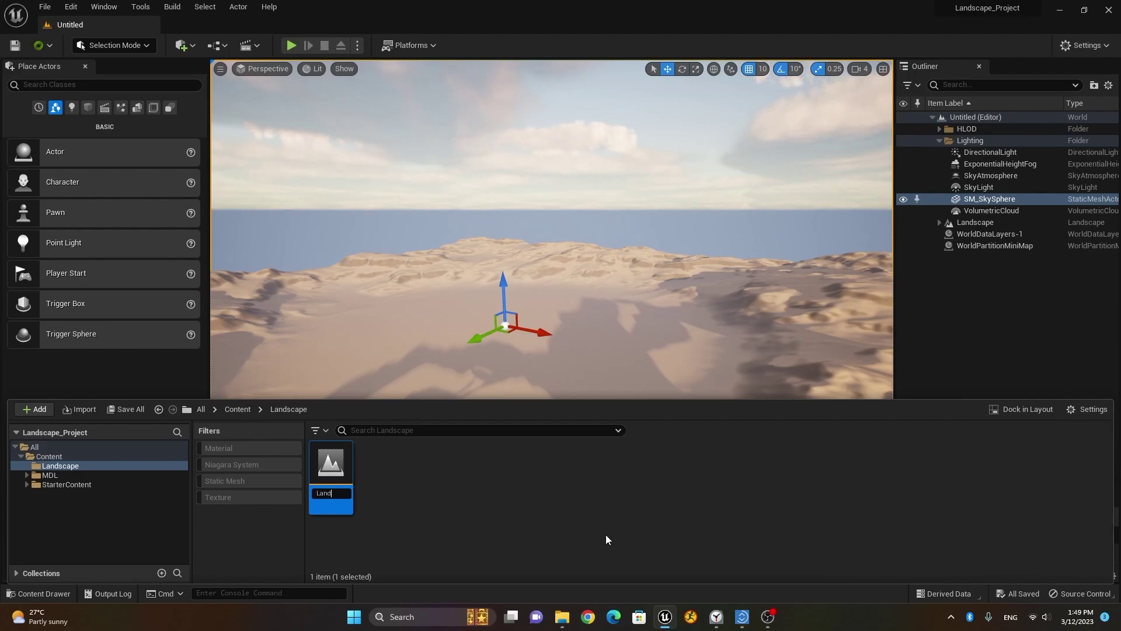
type("scape_")
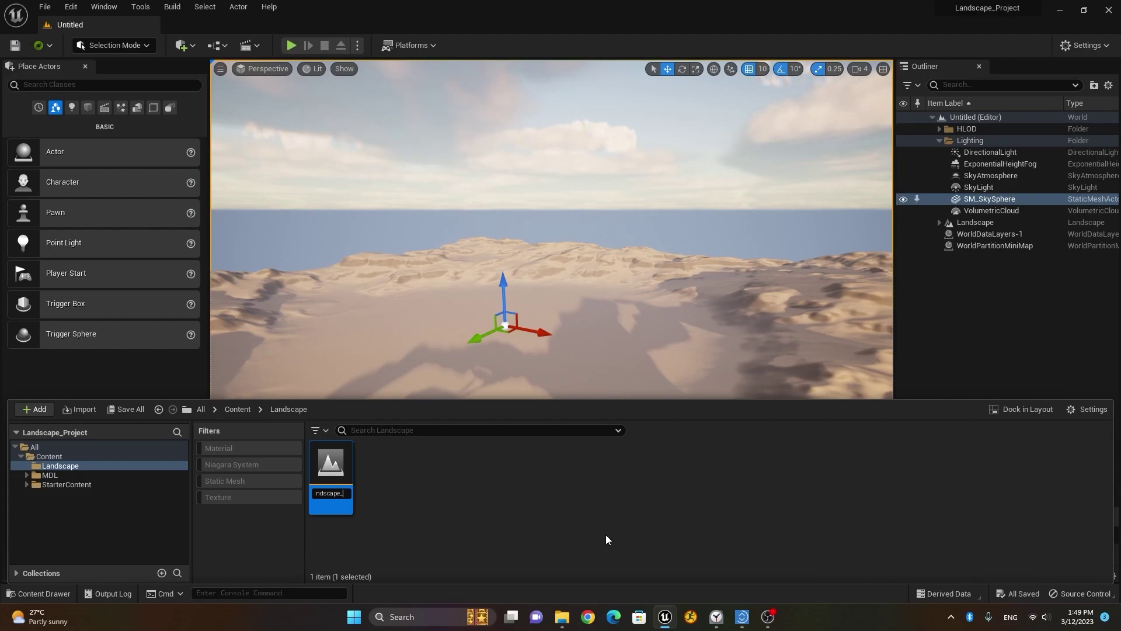
type("Level")
key("Return")
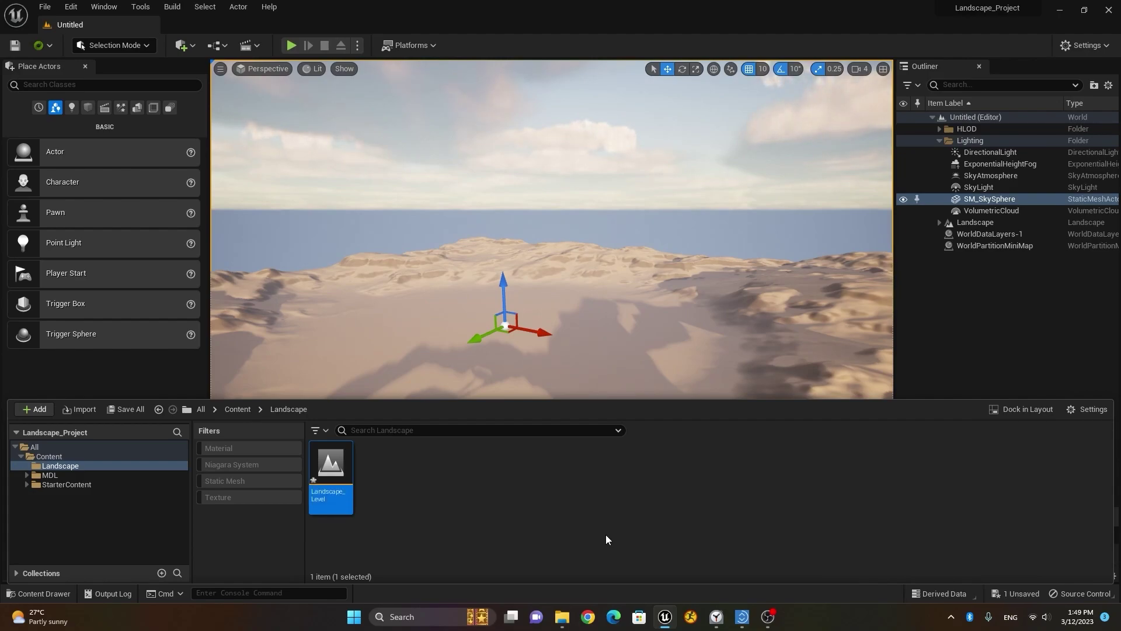
Open Landscape_Level, saving the new level asset first, and hide the content drawer
double_click(338, 456)
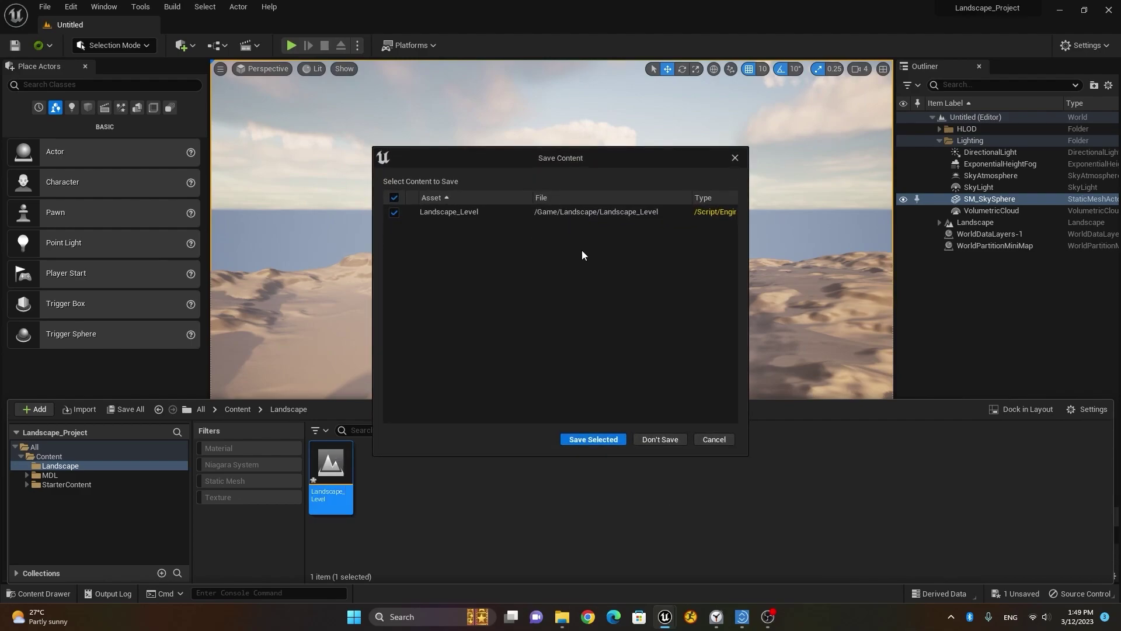
left_click_drag(602, 156, 729, 255)
left_click(731, 540)
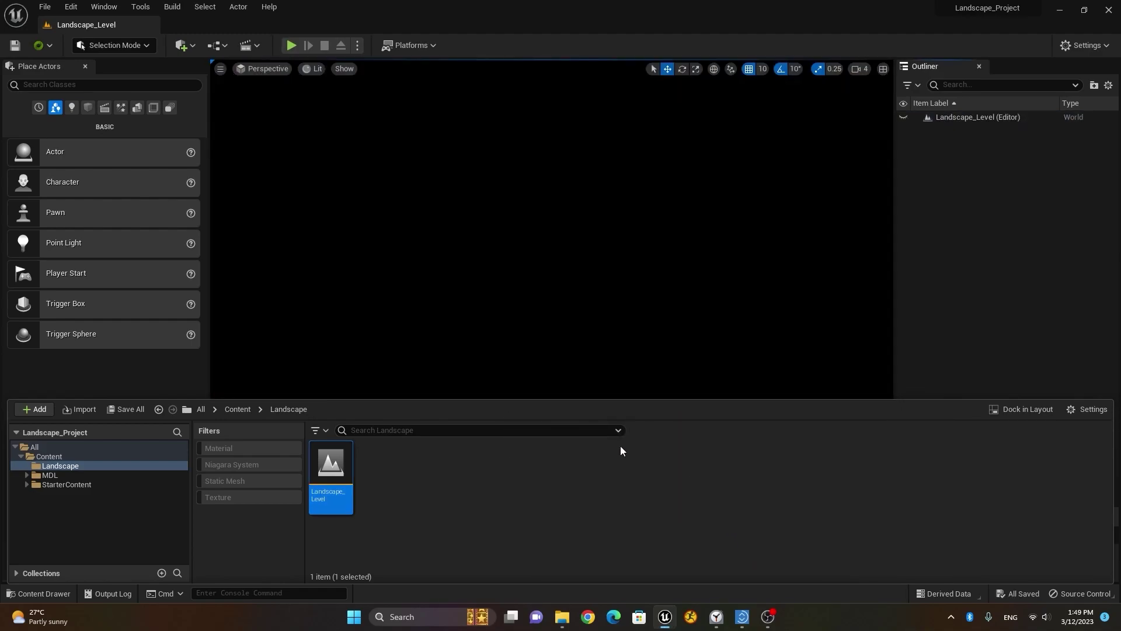
left_click(65, 594)
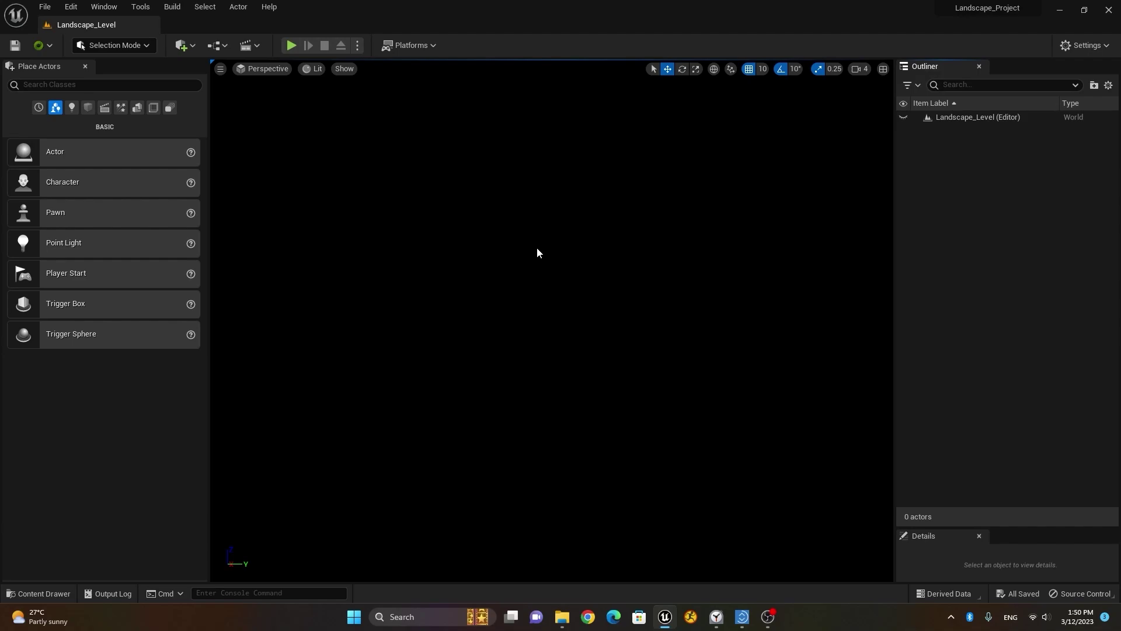
Add a sky light, atmospheric light, sky atmosphere, volumetric cloud and height fog to the level with the Env. Light Mixer
left_click(109, 10)
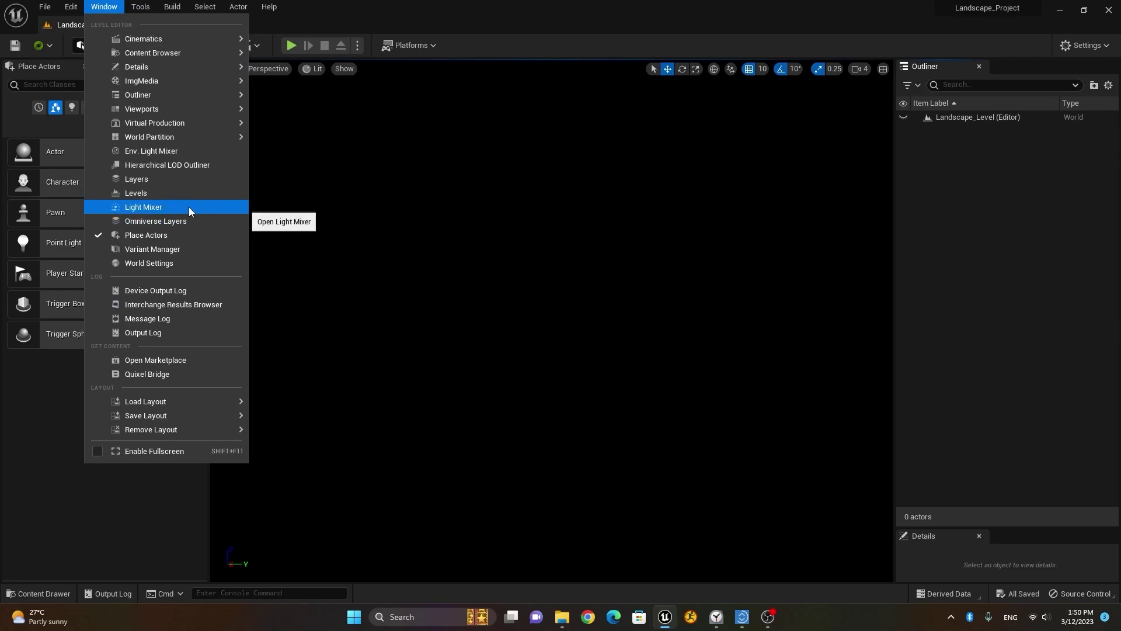
left_click(171, 153)
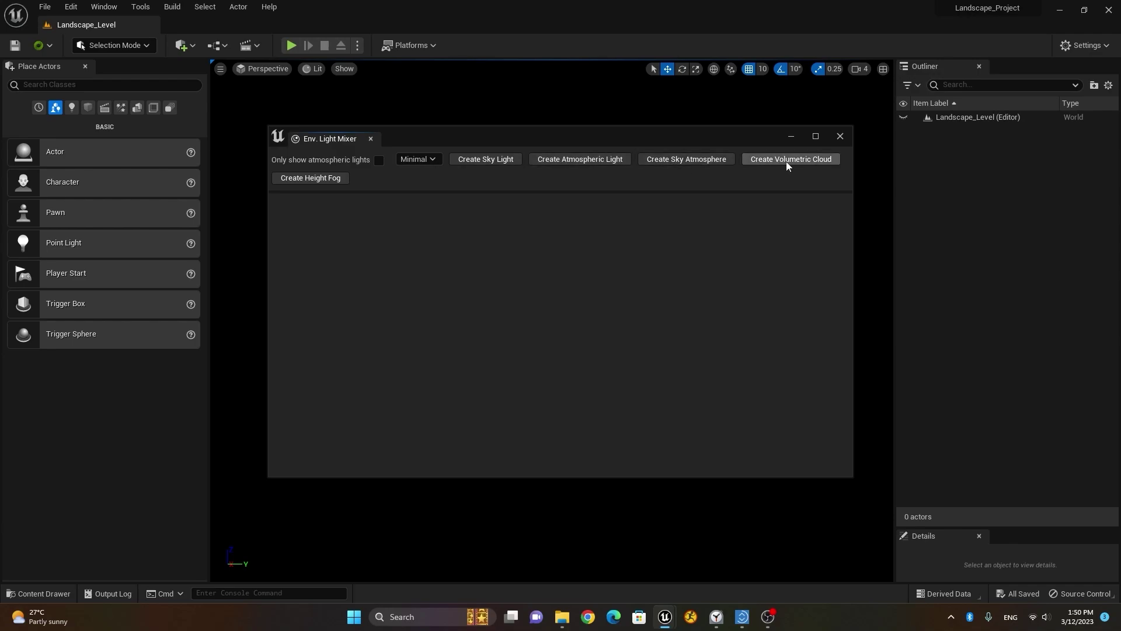
left_click(493, 160)
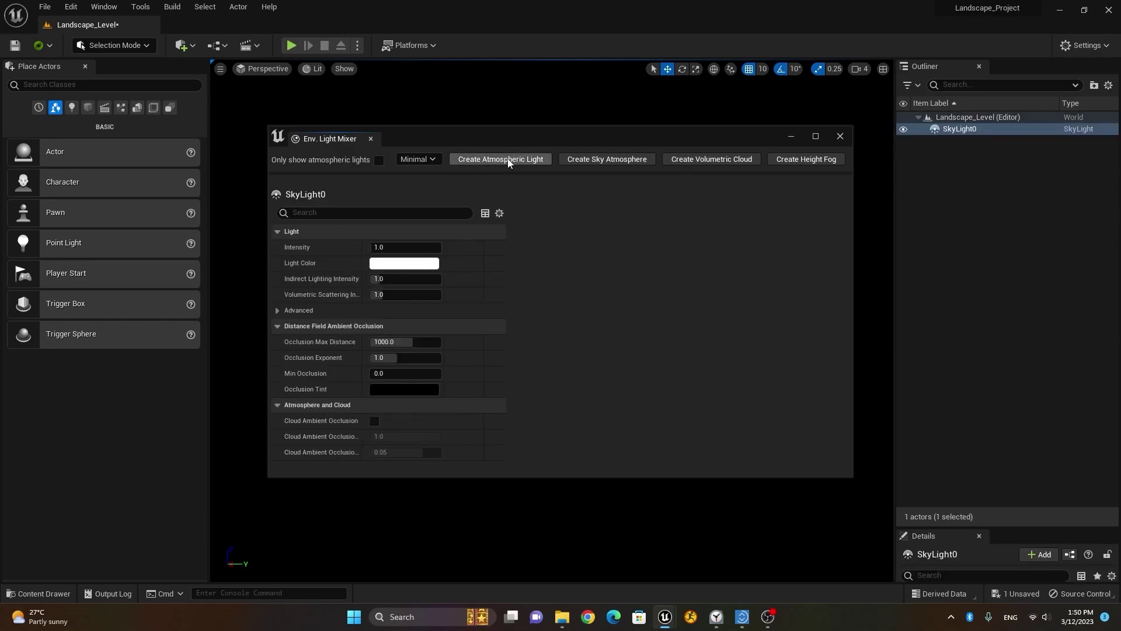
left_click(493, 160)
left_click(503, 163)
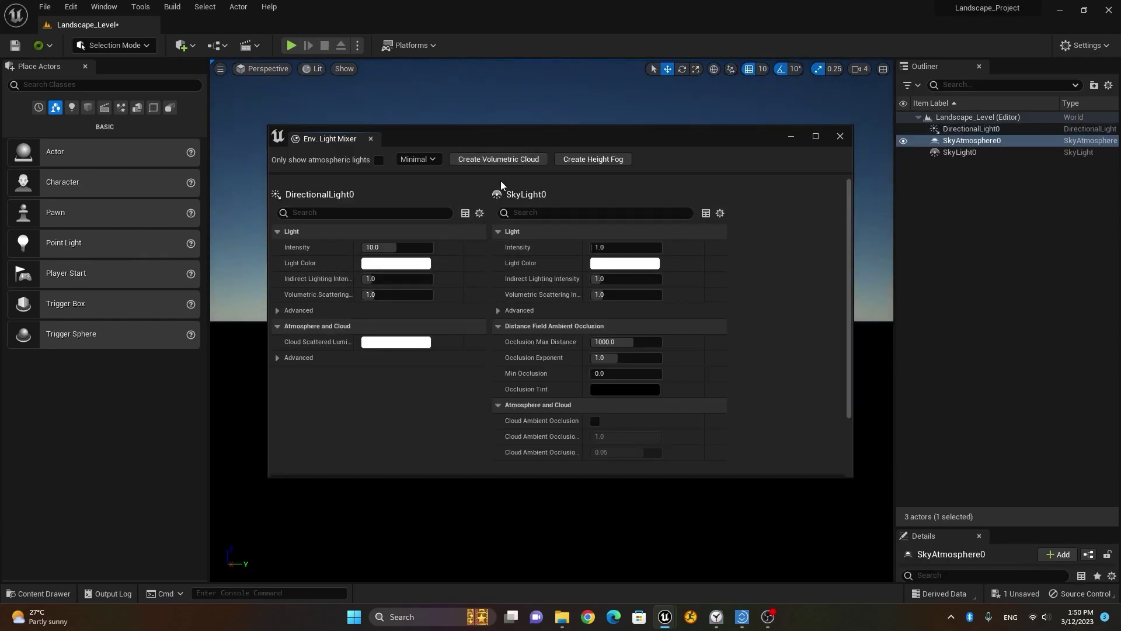
left_click(499, 163)
left_click(497, 161)
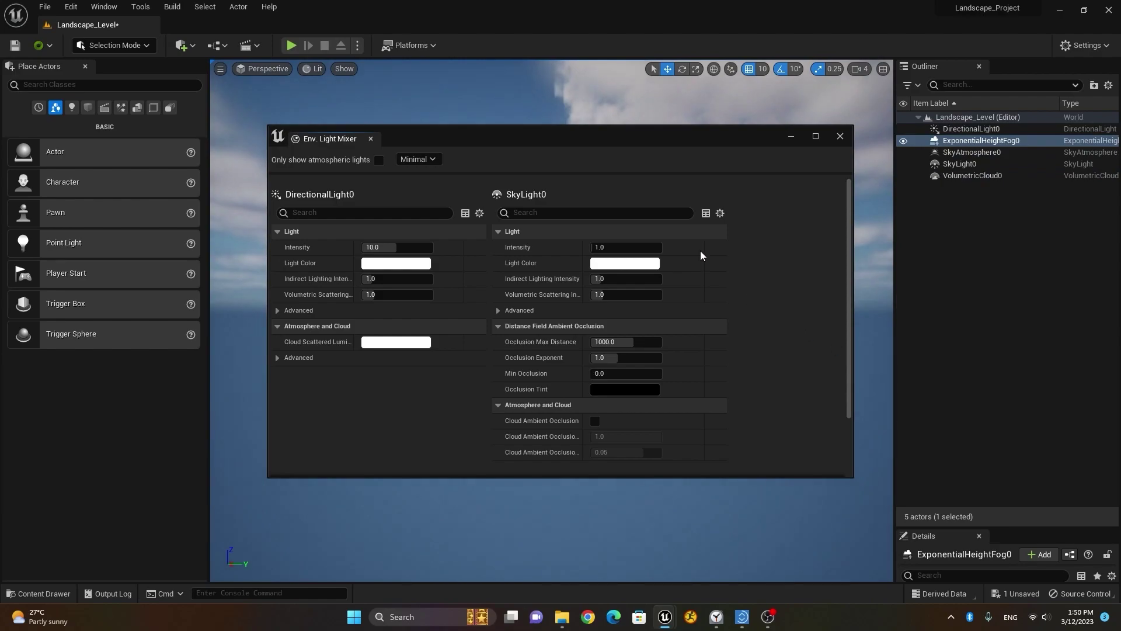
left_click_drag(847, 212, 851, 444)
left_click(840, 136)
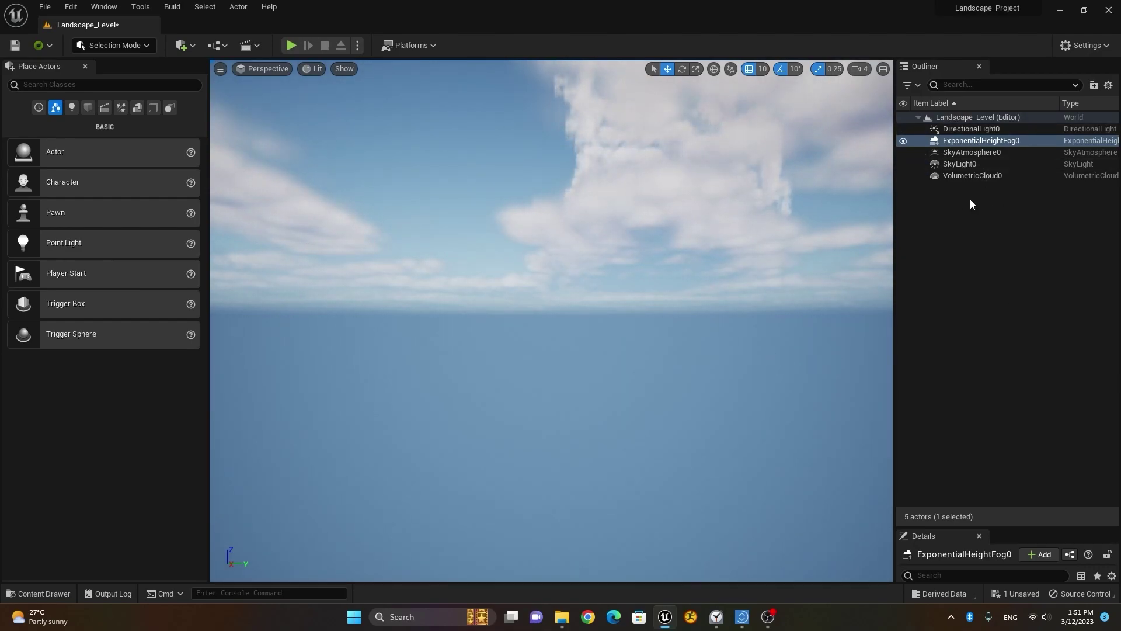
Group all five lighting and atmosphere actors in a new outliner folder named Lights and collapse it
left_click(974, 129)
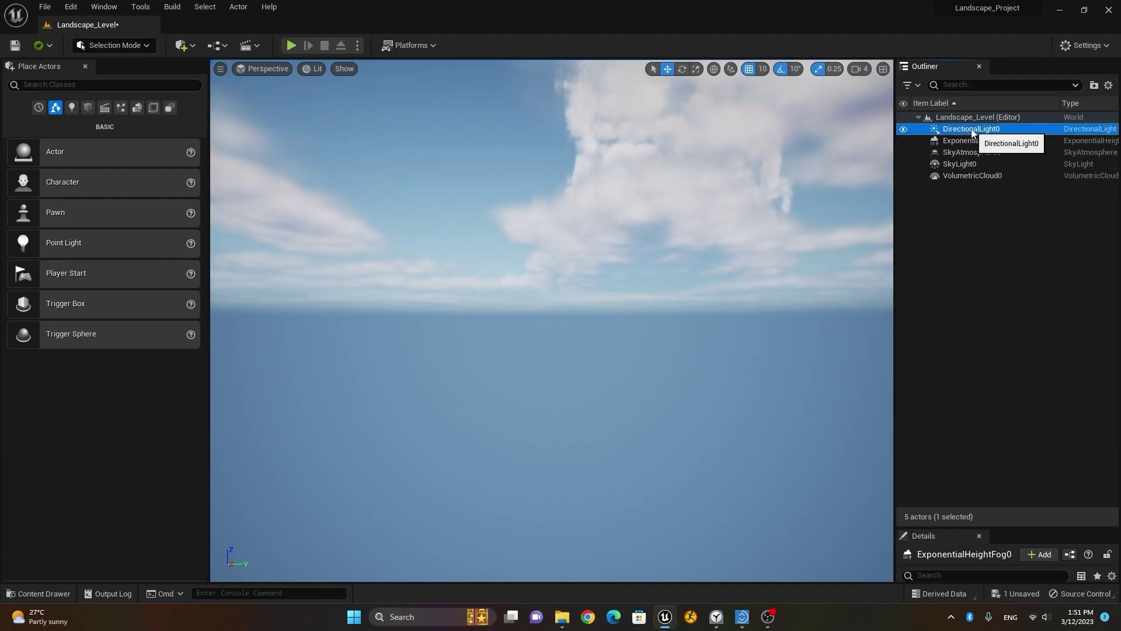
left_click(972, 175, "shift")
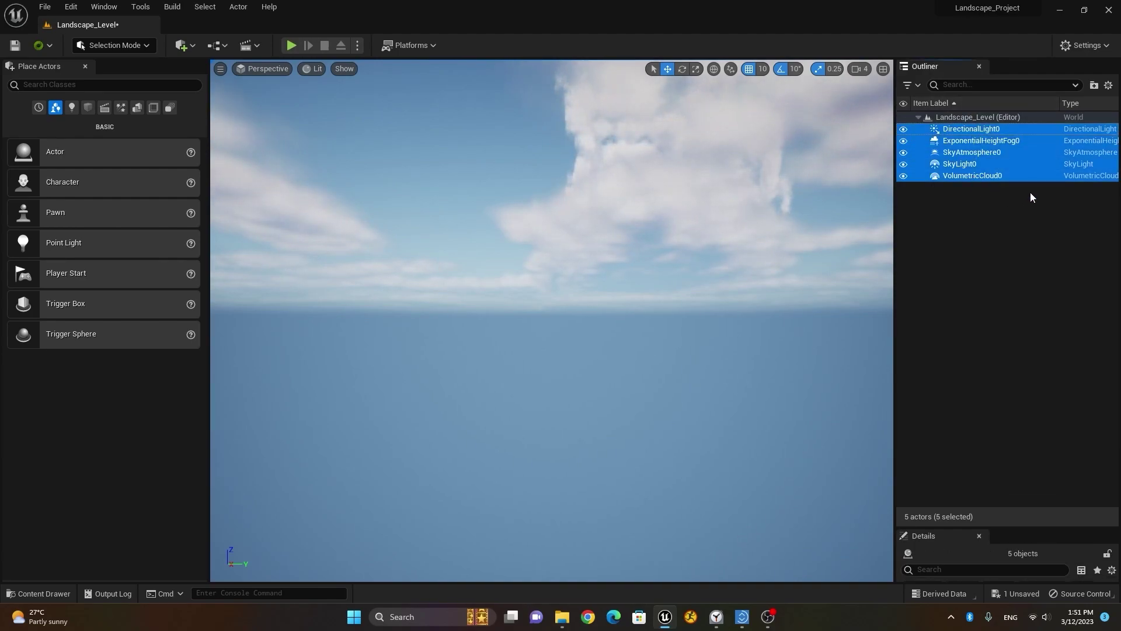
left_click(1095, 85)
type("Lights")
key("Return")
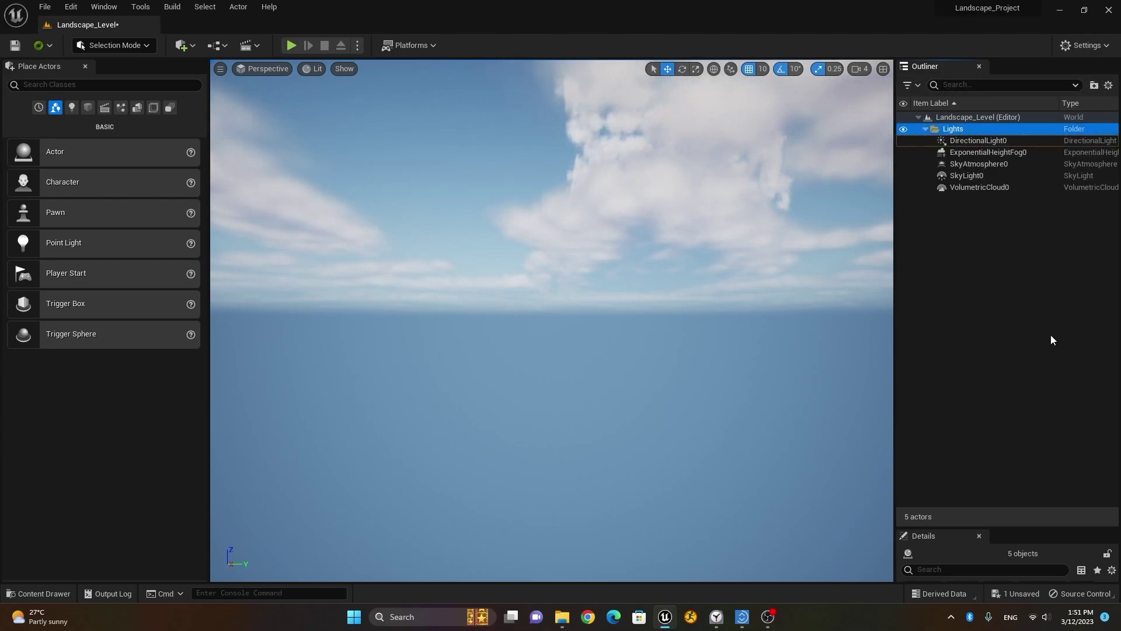
left_click(925, 128)
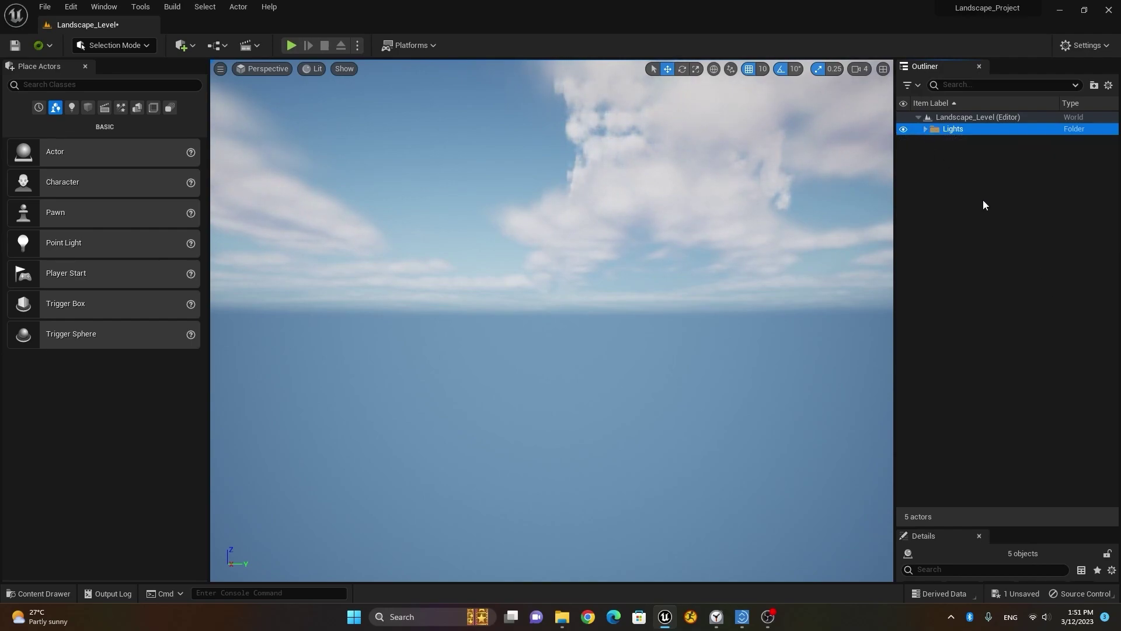
right_click_drag(465, 396, 373, 397)
right_click_drag(547, 314, 403, 365)
right_click_drag(571, 298, 637, 318)
right_click_drag(835, 297, 876, 269)
scroll(861, 282, "down", 6)
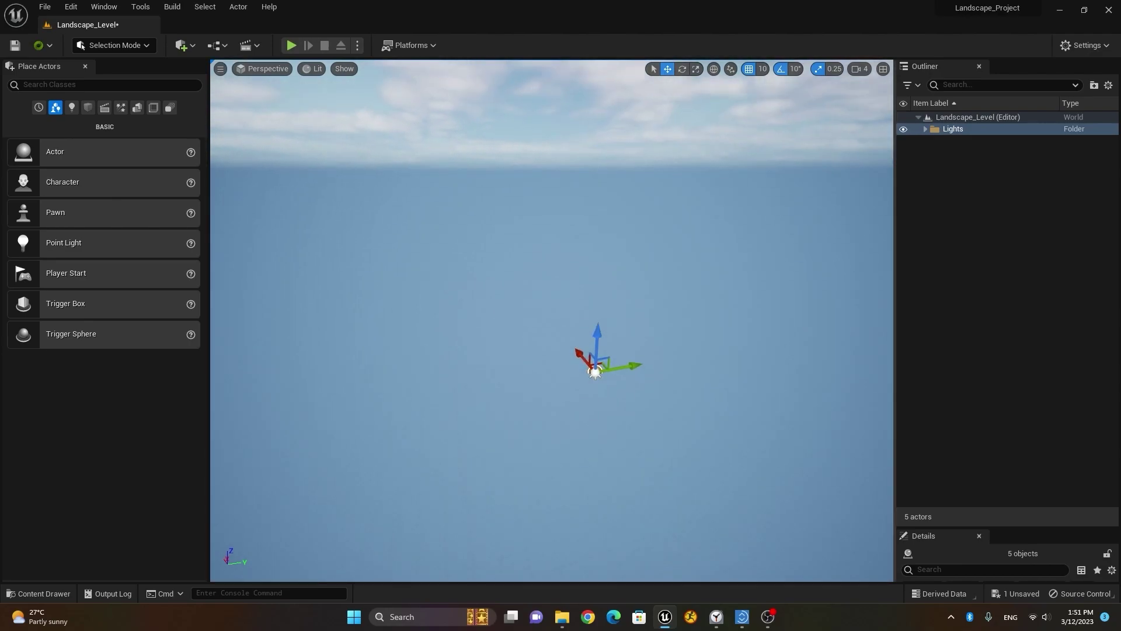
middle_click_drag(692, 379, 730, 403)
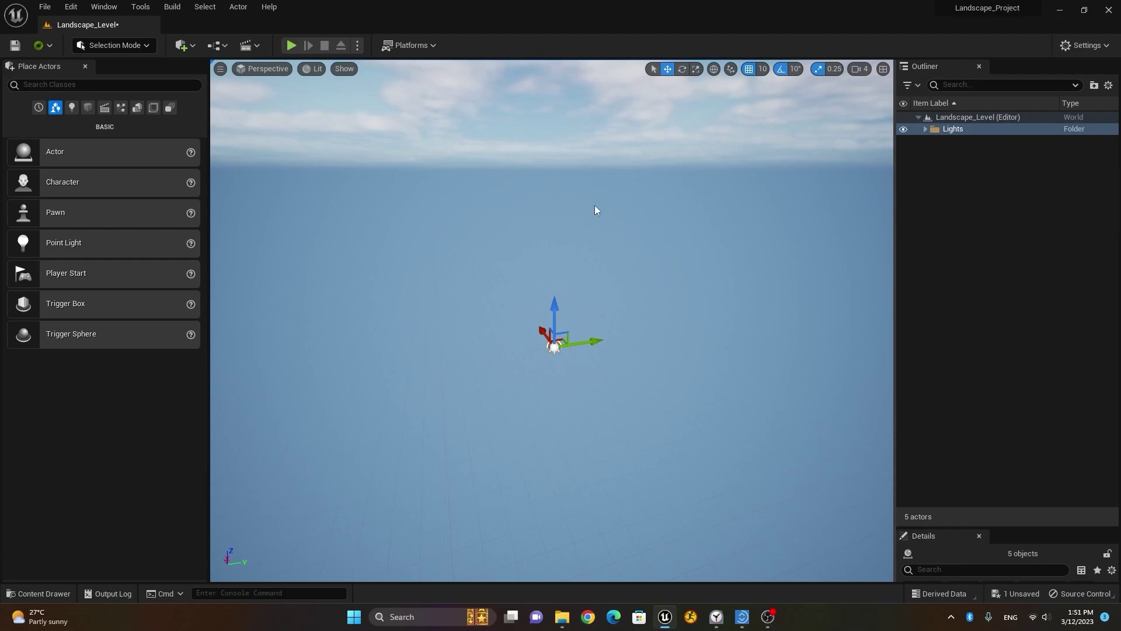
Search the Editor Preferences for "invert" and enable Invert Middle Mouse Pan for the level viewports
left_click(69, 7)
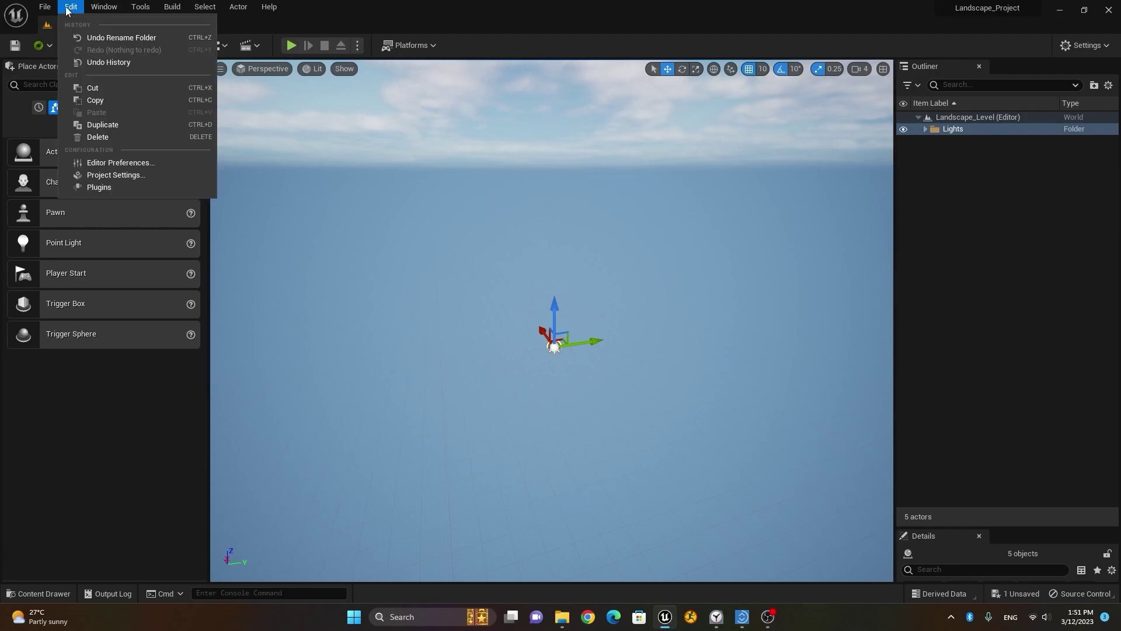
left_click(167, 166)
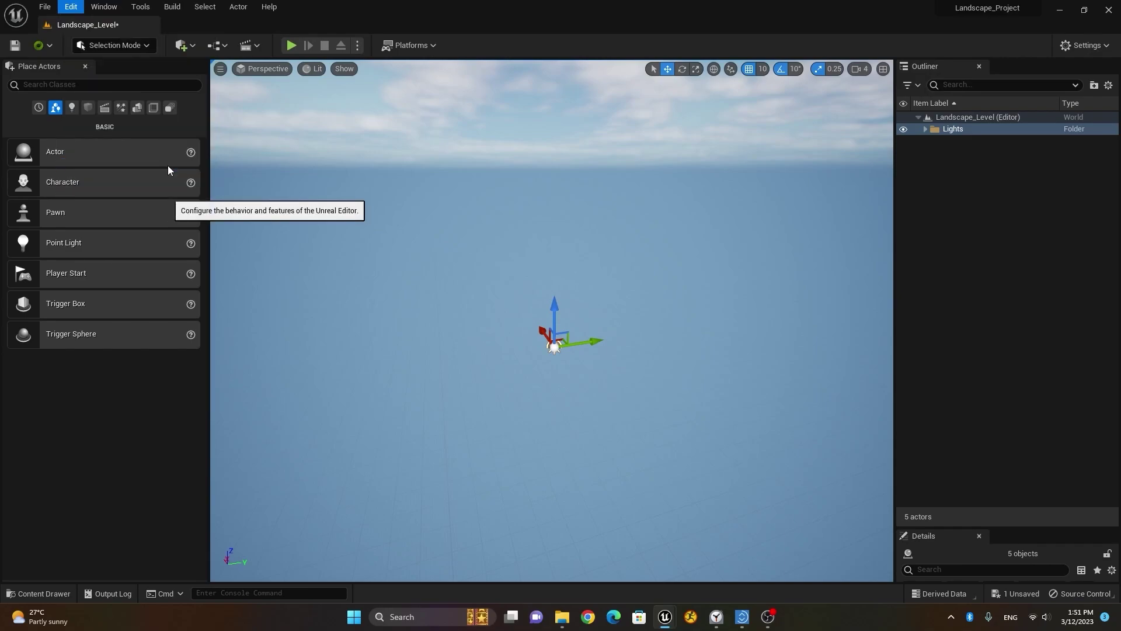
left_click_drag(368, 206, 494, 162)
left_click(433, 197)
type("invert")
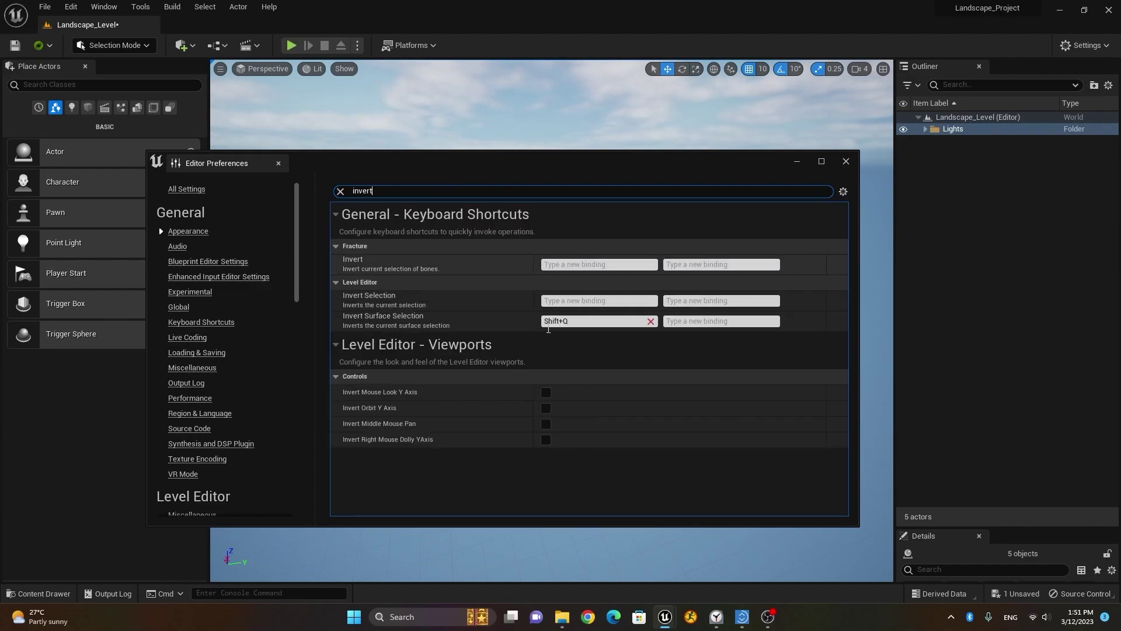
left_click(546, 424)
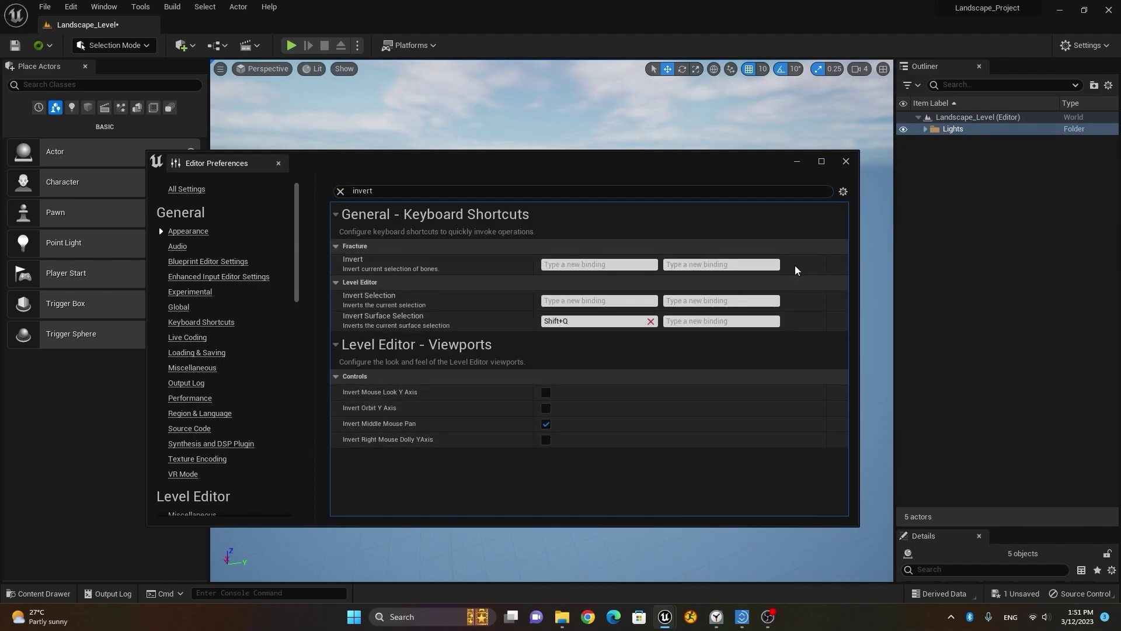
Close the Editor Preferences and test panning and orbiting around the level's light actors in the viewport
left_click(846, 161)
middle_click_drag(461, 367, 465, 358)
left_click_drag(465, 358, 609, 373, "alt")
middle_click_drag(609, 372, 526, 337)
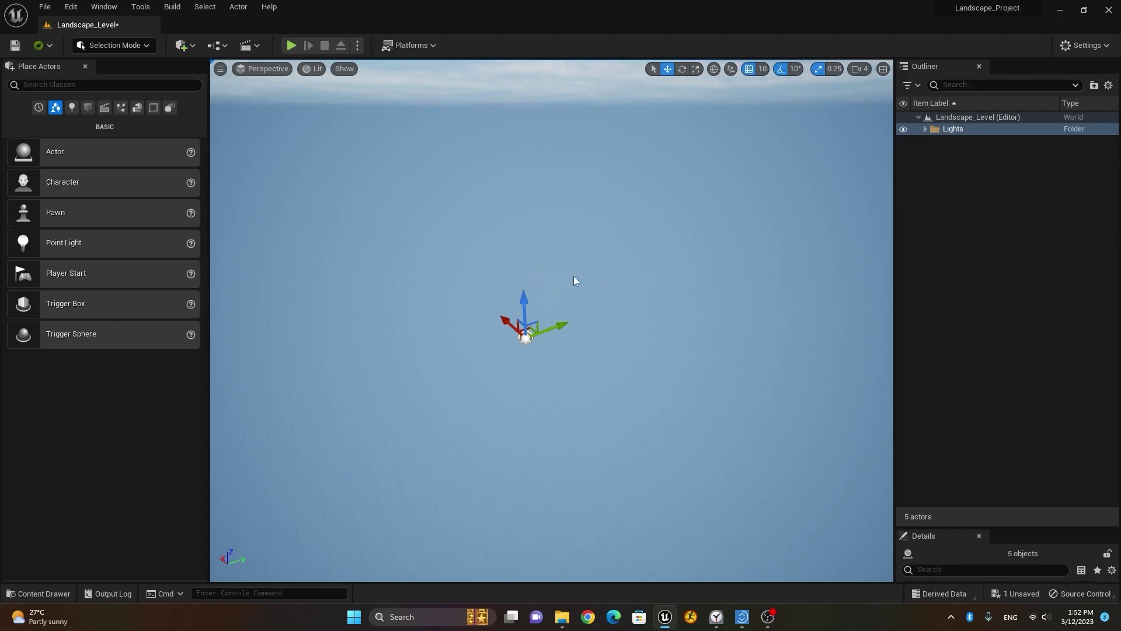
left_click_drag(550, 342, 597, 343, "alt")
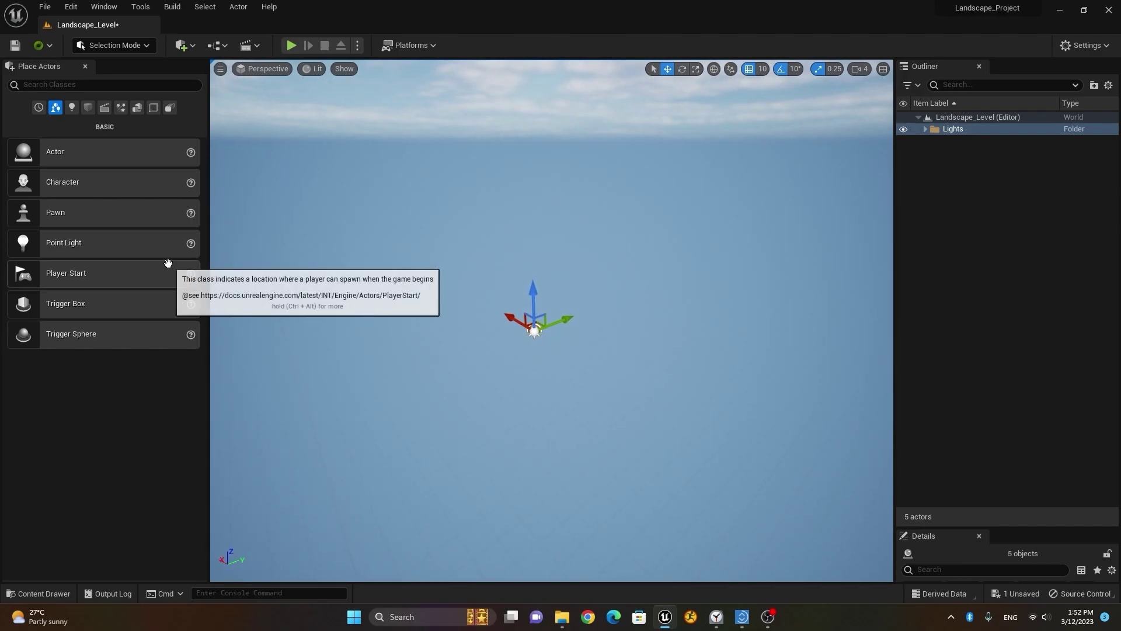
Switch the editor from Selection Mode to Landscape Mode
left_click(123, 46)
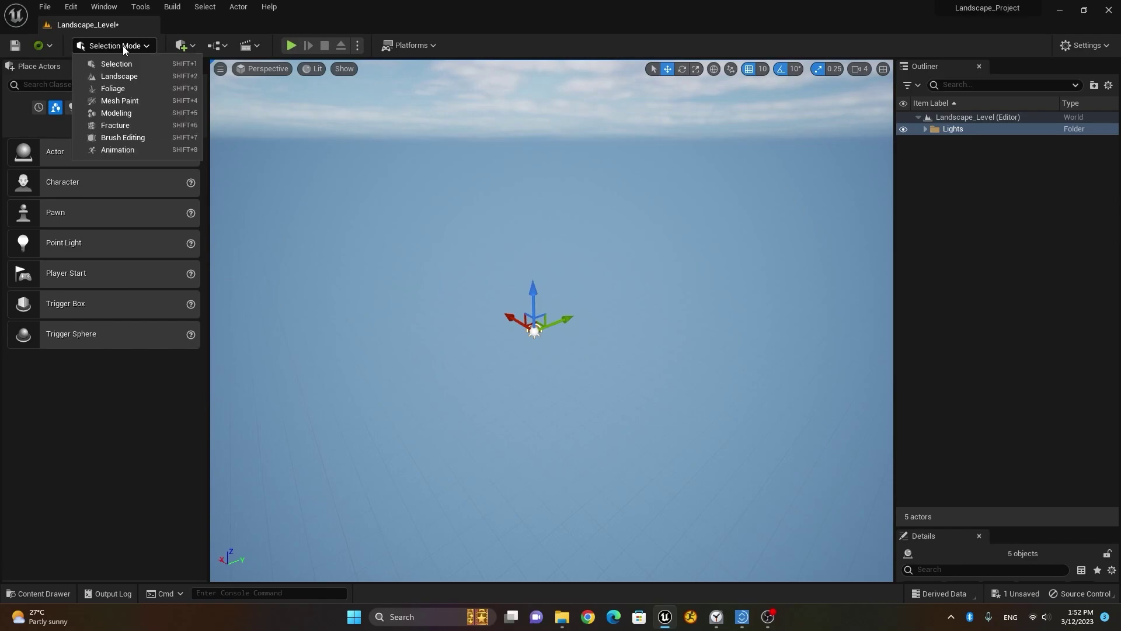
left_click(120, 76)
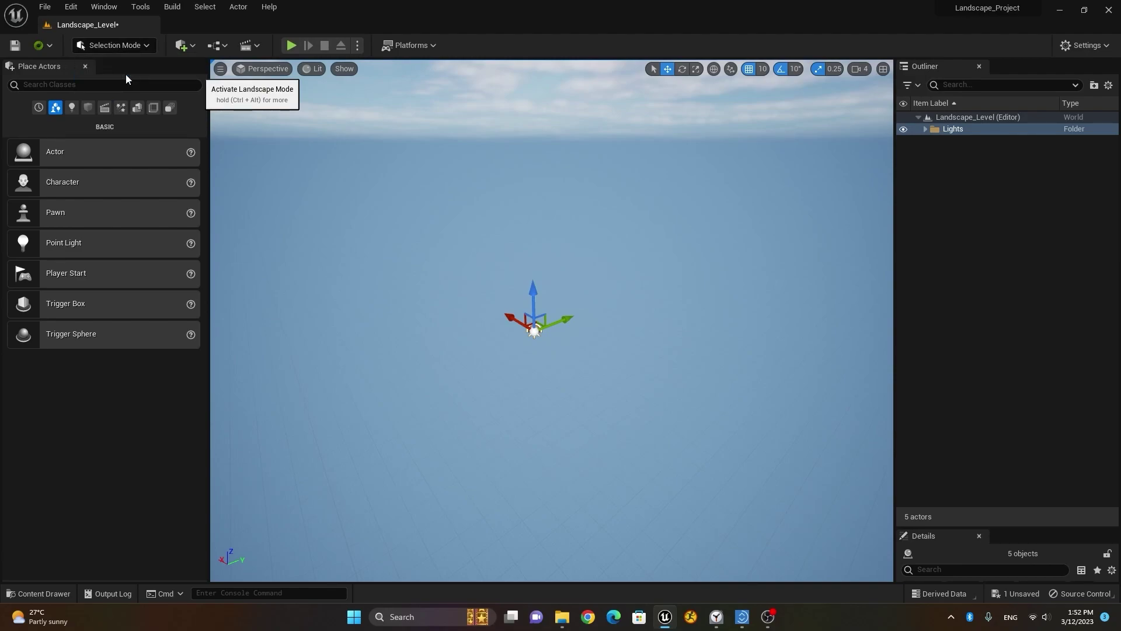
scroll(585, 306, "down", 10)
scroll(585, 307, "down", 10)
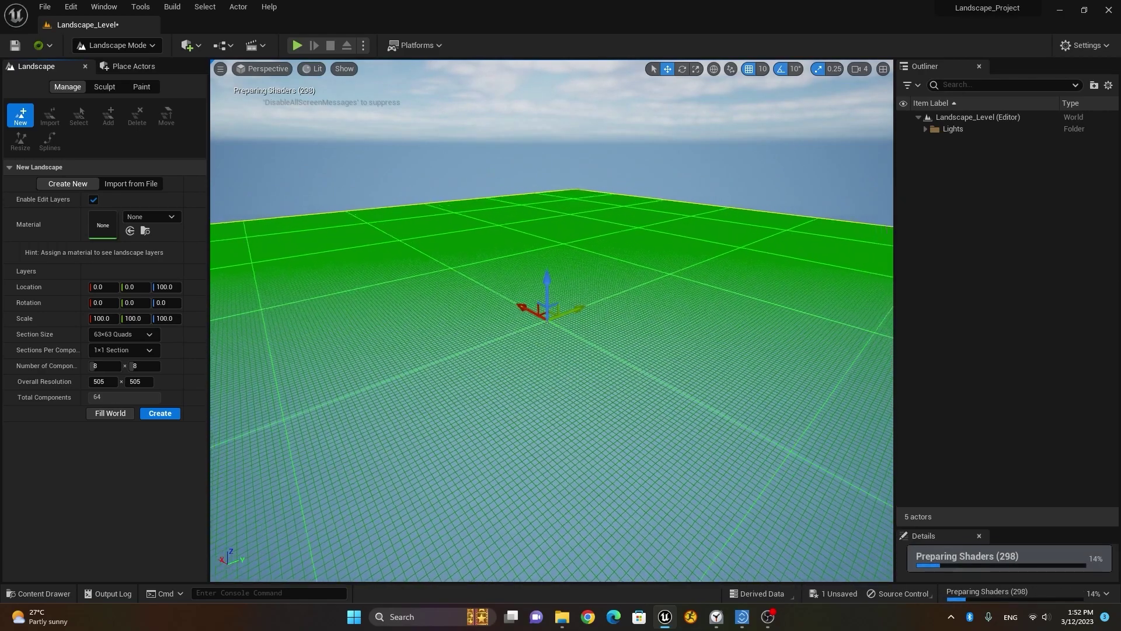
Create the new landscape with edit layers, 63×63 quad sections, 8×8 components and 505×505 overall resolution
right_click_drag(862, 354, 863, 373)
right_click_drag(715, 352, 716, 352)
scroll(621, 348, "down", 5)
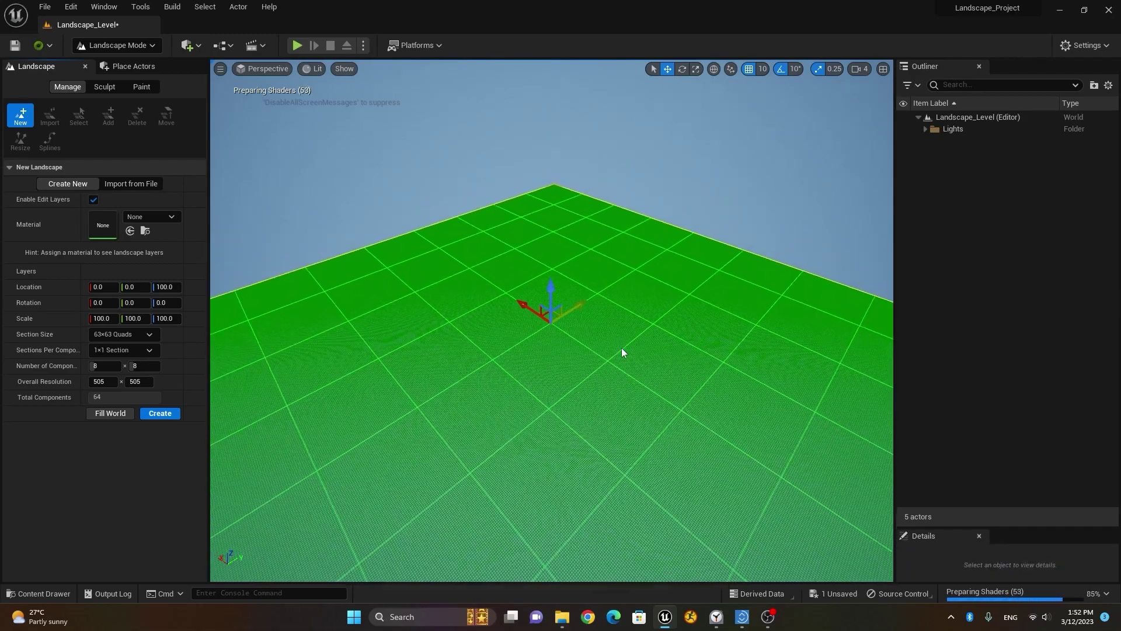
left_click_drag(784, 390, 783, 388, "alt")
mouse_move(690, 414)
left_mouse_down("alt")
mouse_move(692, 400)
mouse_move(691, 416)
left_mouse_up("alt")
middle_click_drag(645, 474, 647, 457, "alt")
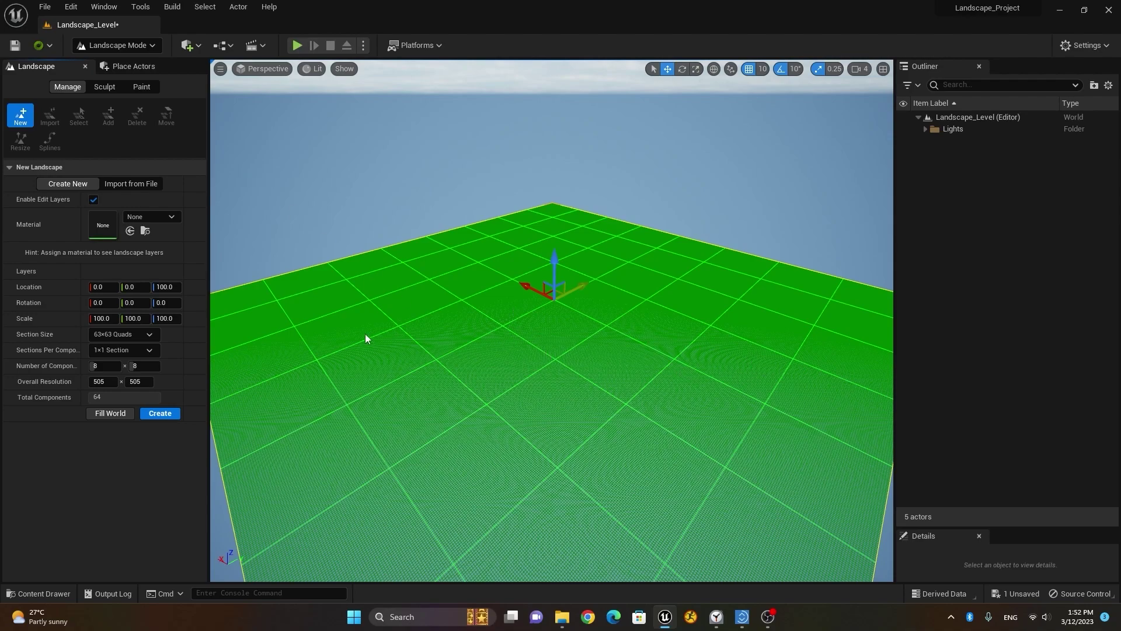
left_click(102, 88)
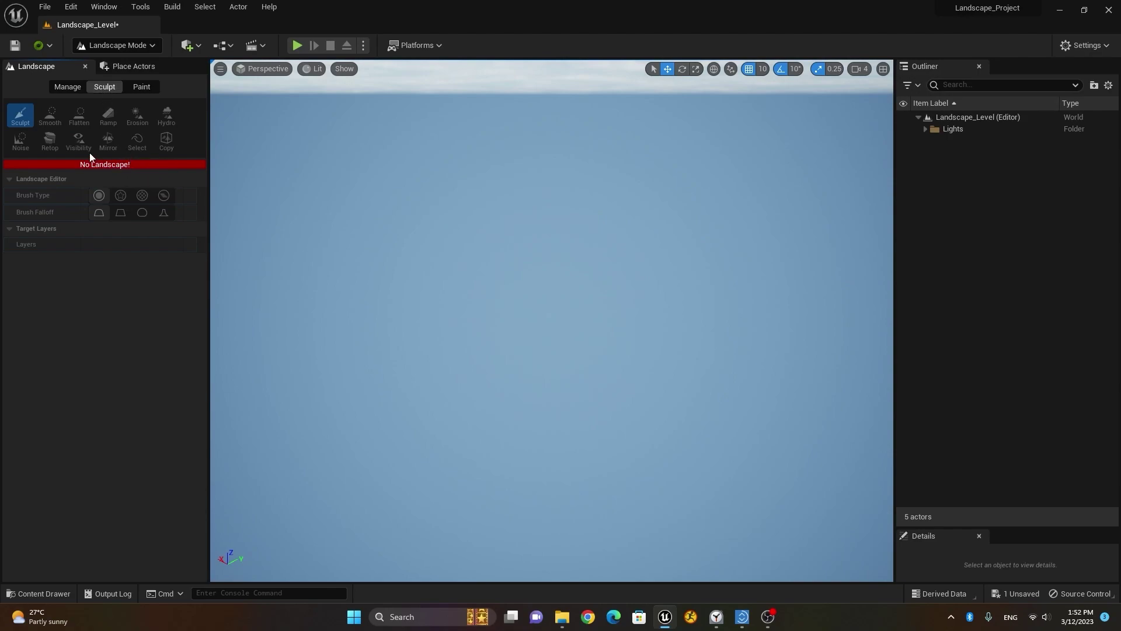
left_click(67, 88)
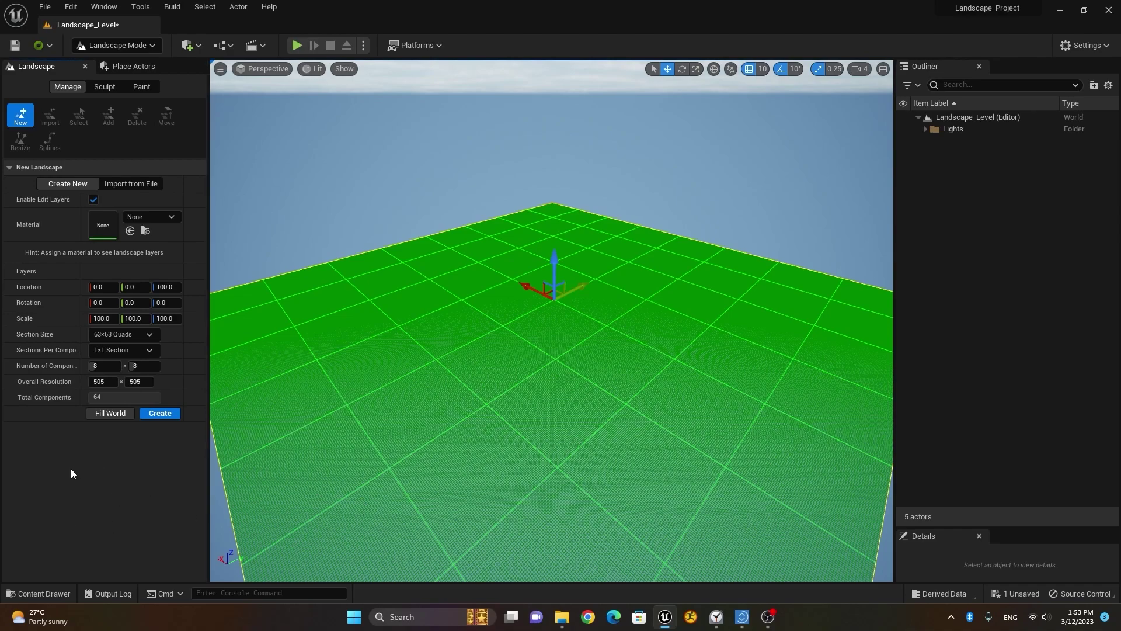
left_click(160, 415)
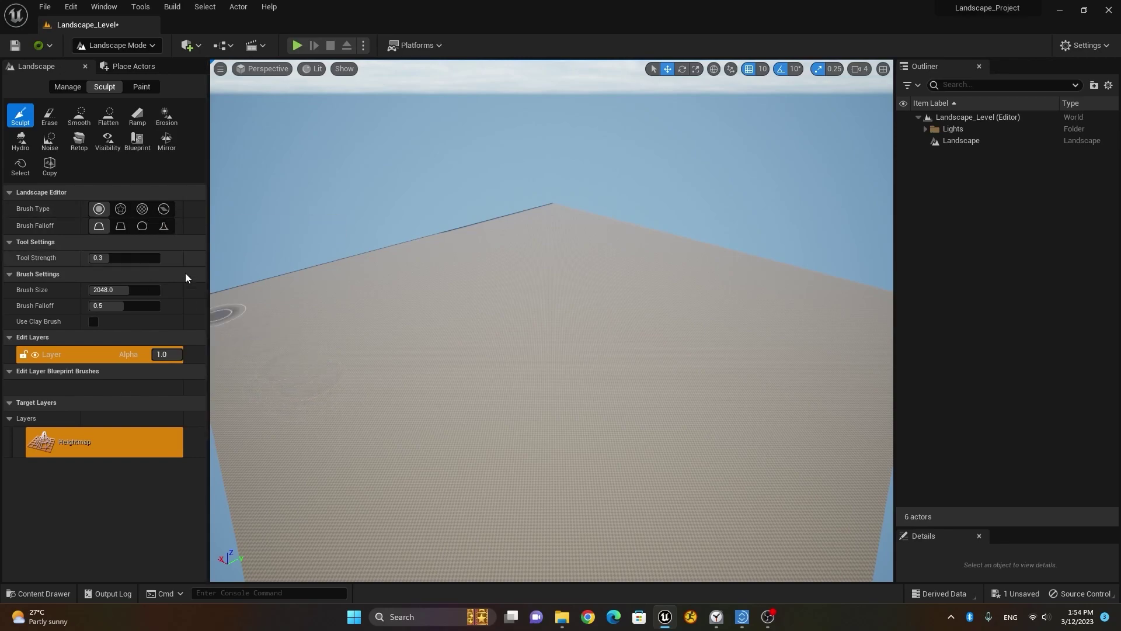
Sculpt mounds near one edge of the landscape, build them into steep peaks with a higher tool strength, and reset the strength to 0.3
mouse_move(361, 422)
left_mouse_down()
mouse_move(342, 380)
mouse_move(311, 379)
mouse_move(358, 426)
mouse_move(401, 415)
mouse_move(379, 374)
mouse_move(288, 413)
mouse_move(317, 344)
mouse_move(368, 368)
mouse_move(307, 382)
mouse_move(423, 486)
mouse_move(425, 458)
left_mouse_up()
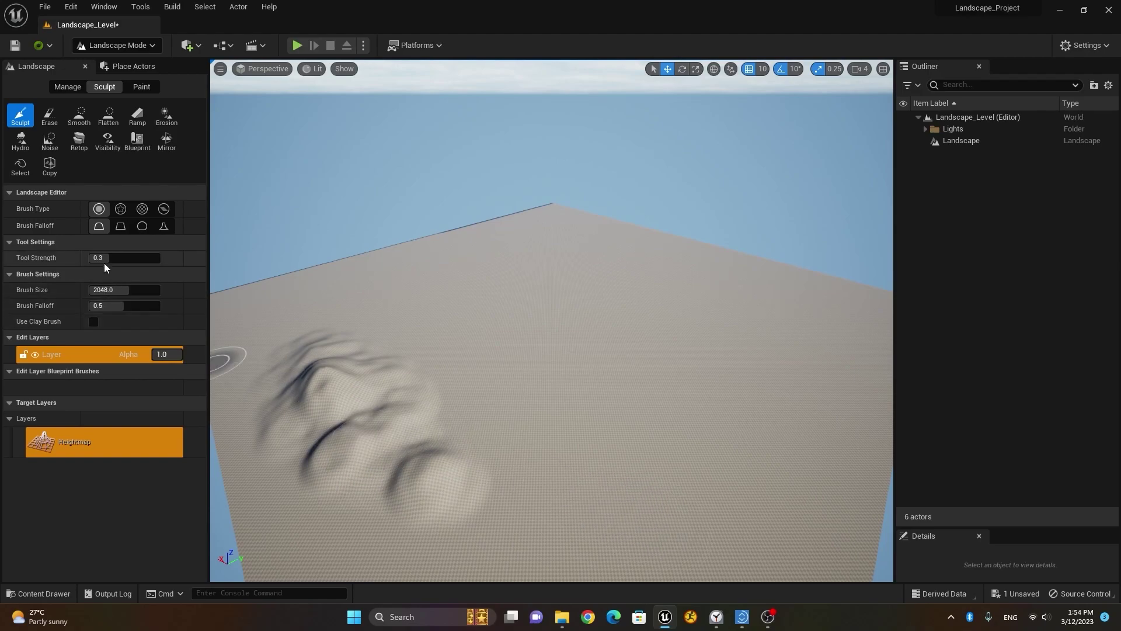
left_click_drag(107, 257, 139, 257)
mouse_move(325, 402)
left_mouse_down()
mouse_move(317, 301)
mouse_move(319, 318)
left_mouse_up()
mouse_move(364, 373)
left_mouse_down()
mouse_move(257, 376)
mouse_move(296, 363)
mouse_move(300, 320)
mouse_move(346, 403)
left_mouse_up()
mouse_move(452, 467)
left_mouse_down("alt")
mouse_move(470, 467)
mouse_move(491, 409)
mouse_move(458, 467)
mouse_move(476, 468)
left_mouse_up("alt")
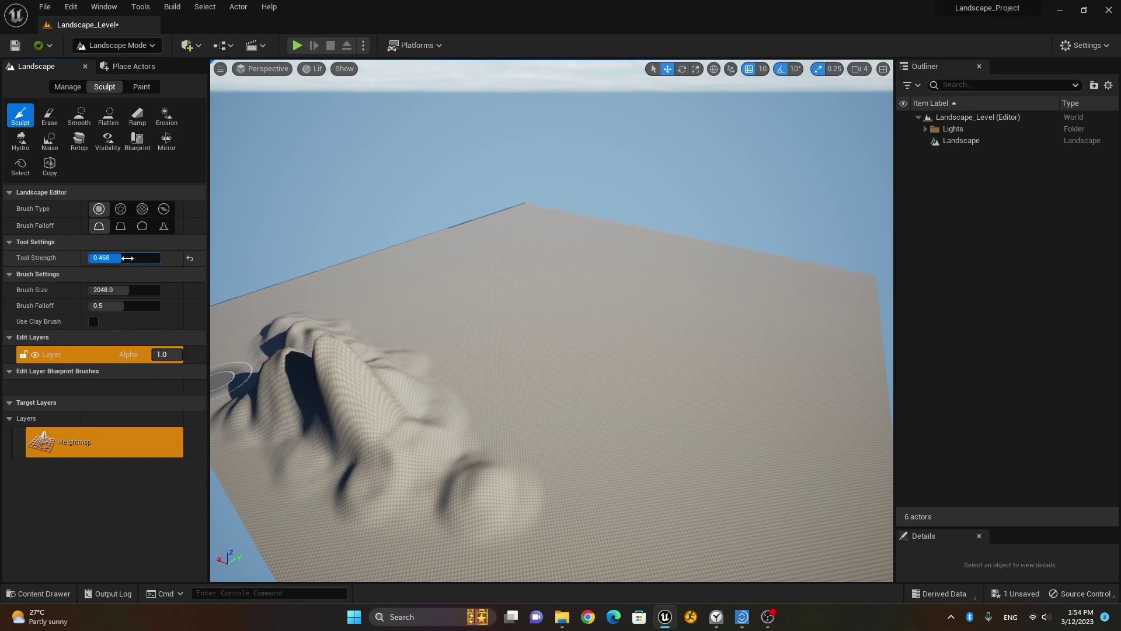
left_click(189, 258)
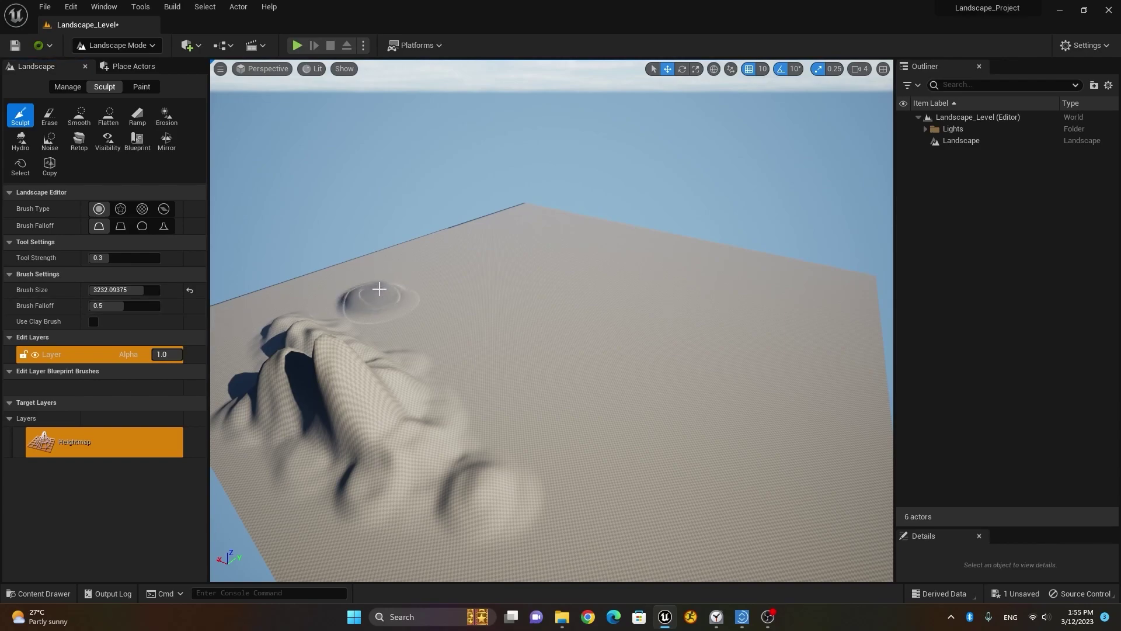
Sculpt rounded hills behind the peaks with brush size 3232.09375, and a steep-sided plateau beside them with brush falloff 0.056
mouse_move(374, 276)
left_mouse_down("shift")
mouse_move(402, 279)
mouse_move(420, 325)
mouse_move(377, 347)
mouse_move(430, 375)
left_mouse_up("shift")
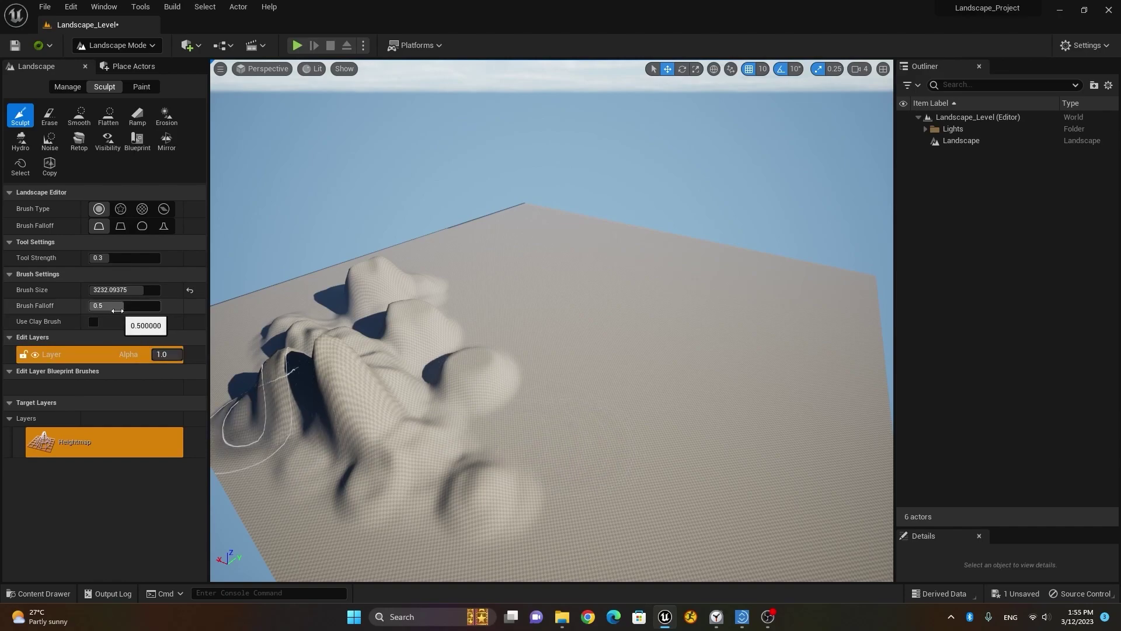
left_click_drag(117, 310, 92, 310)
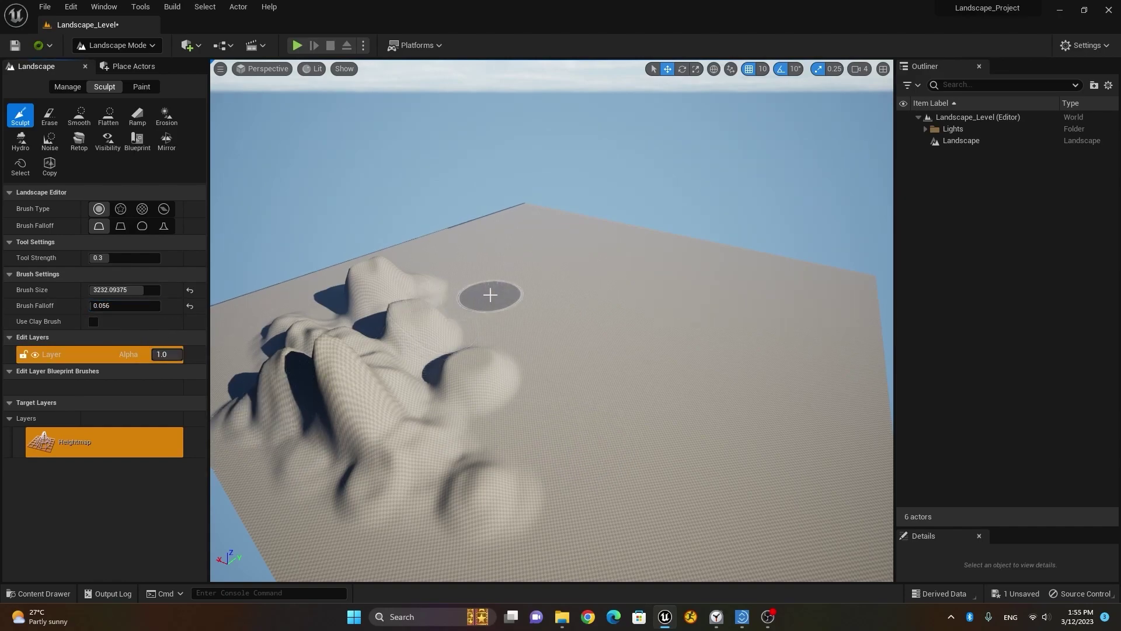
left_click_drag(502, 296, 506, 255)
mouse_move(489, 399)
right_mouse_down()
mouse_move(426, 391)
mouse_move(458, 402)
right_mouse_up()
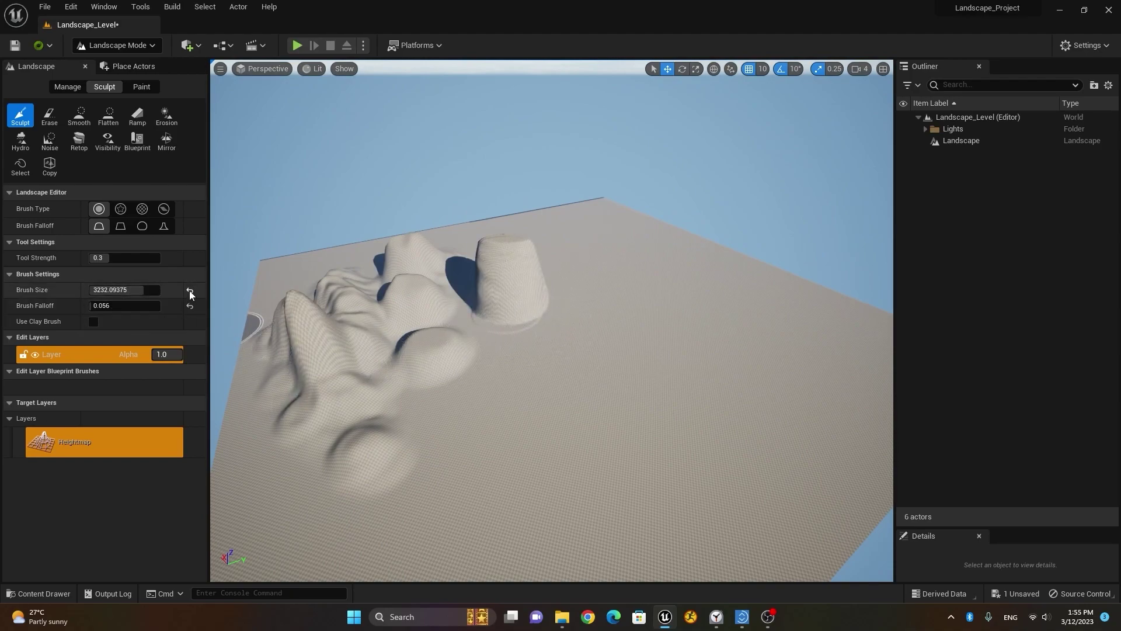
Reset the brush size to 2048 and the brush falloff to 0.5, and raise the hills between the first peaks and the plateau
left_click(191, 305)
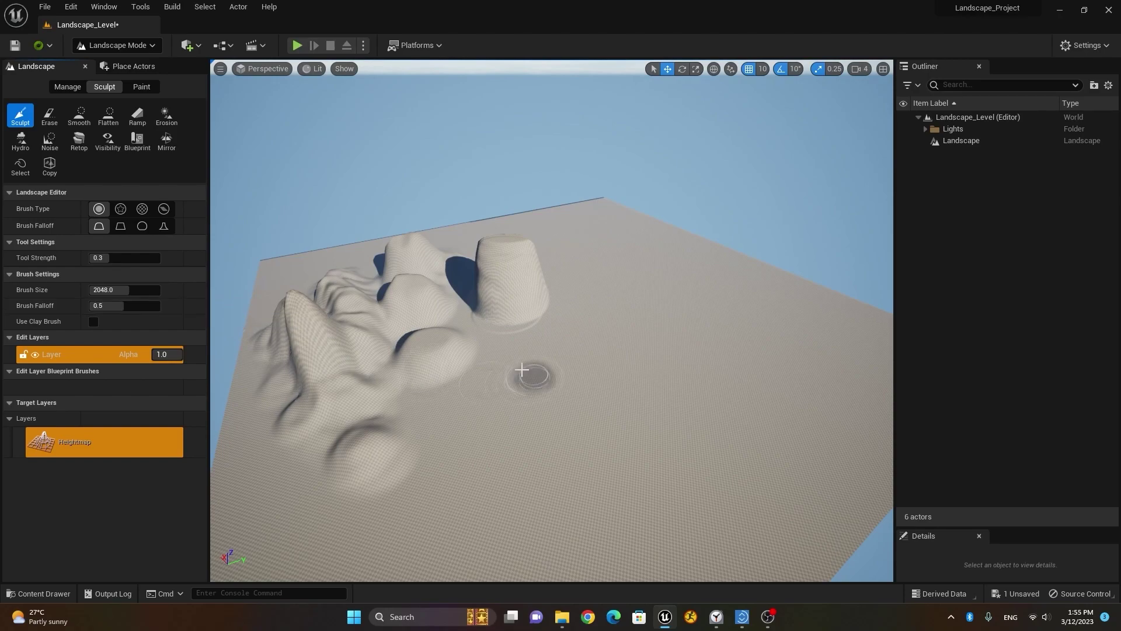
left_click_drag(438, 353, 431, 346)
right_click_drag(466, 395, 410, 348)
key("a")
left_click_drag(438, 329, 442, 307)
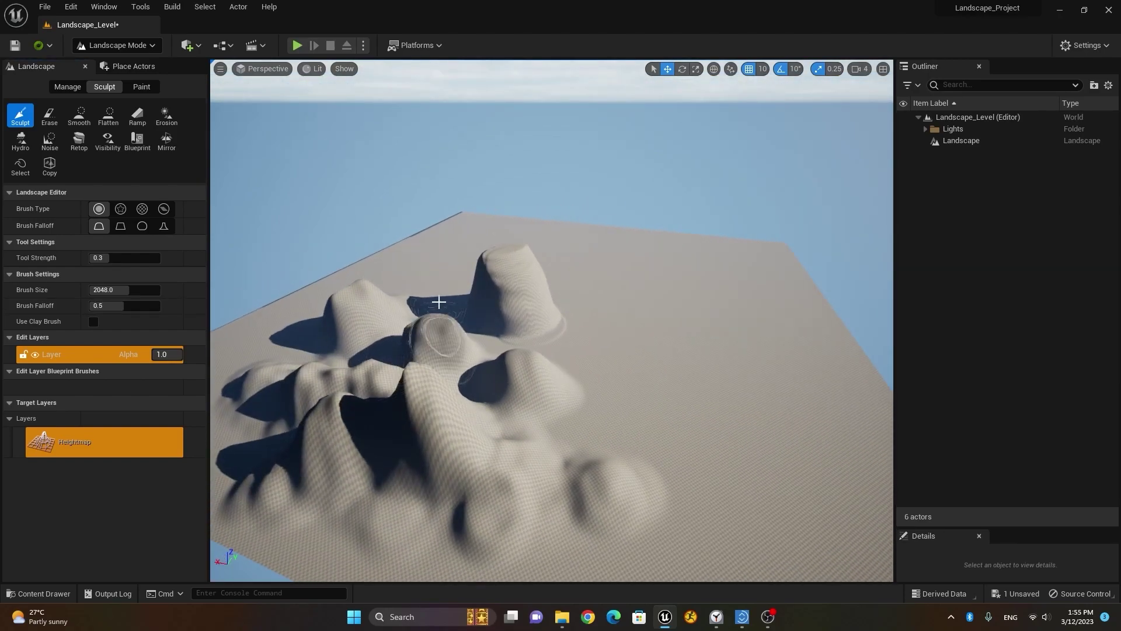
key("d")
mouse_move(636, 373)
right_mouse_down()
mouse_move(584, 403)
mouse_move(514, 403)
mouse_move(219, 175)
right_mouse_up()
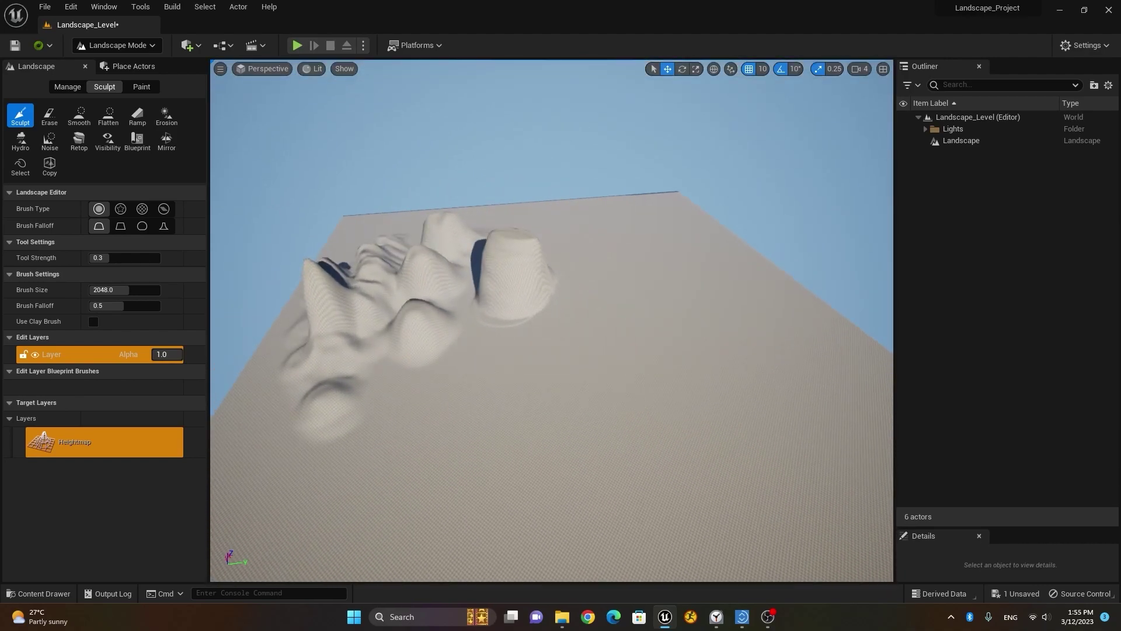
Switch to the Alpha brush type and sculpt rough, rocky terrain in front of the plateau and across the neighbouring hills
left_click(119, 213)
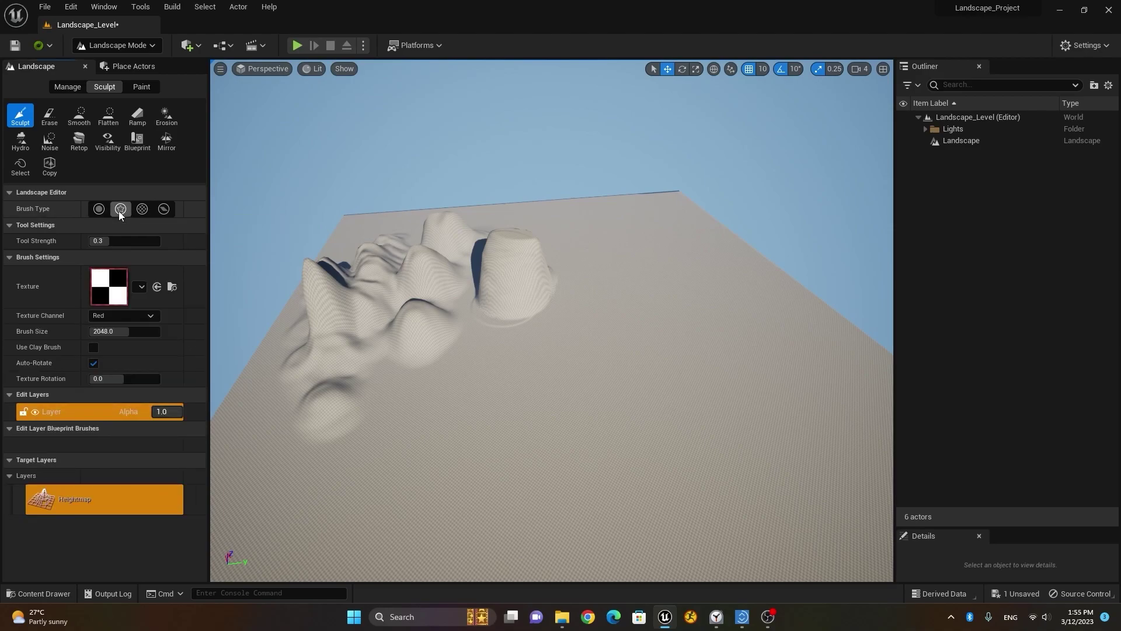
left_click_drag(441, 398, 490, 392)
right_click_drag(447, 432, 514, 432)
right_click_drag(446, 478, 445, 490)
mouse_move(528, 467)
right_mouse_down()
mouse_move(537, 507)
mouse_move(531, 424)
right_mouse_up()
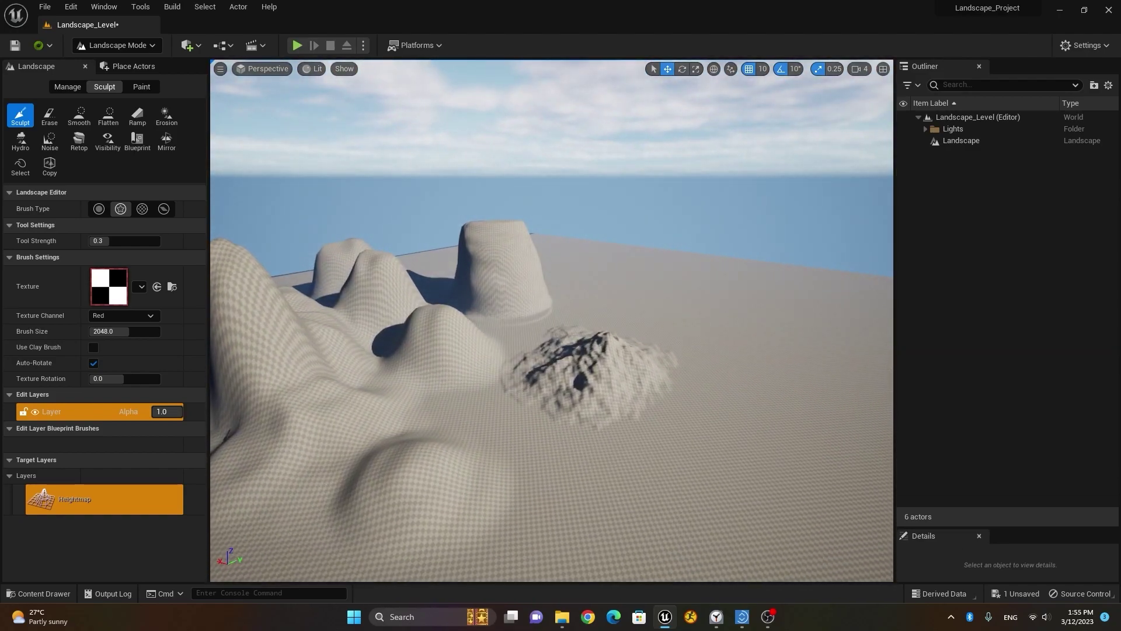
right_click_drag(520, 377, 519, 403)
mouse_move(520, 403)
left_mouse_down()
mouse_move(533, 401)
mouse_move(494, 409)
mouse_move(525, 392)
mouse_move(479, 408)
mouse_move(454, 381)
left_mouse_up()
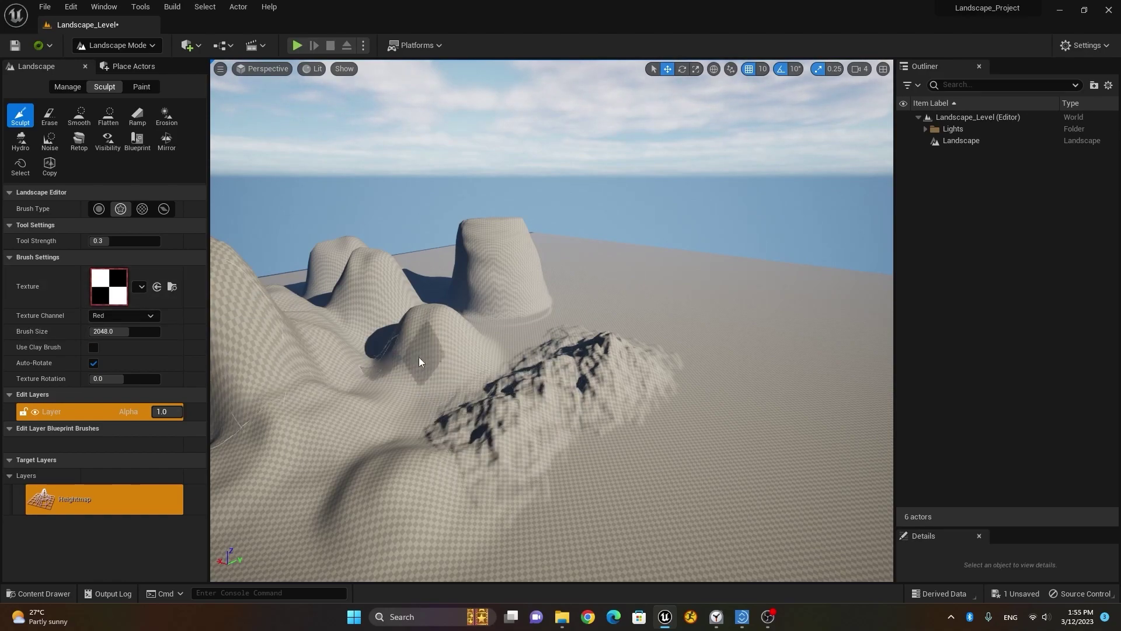
mouse_move(450, 352)
left_mouse_down()
mouse_move(511, 353)
mouse_move(401, 370)
mouse_move(374, 502)
mouse_move(440, 476)
mouse_move(303, 438)
mouse_move(373, 408)
mouse_move(446, 456)
left_mouse_up()
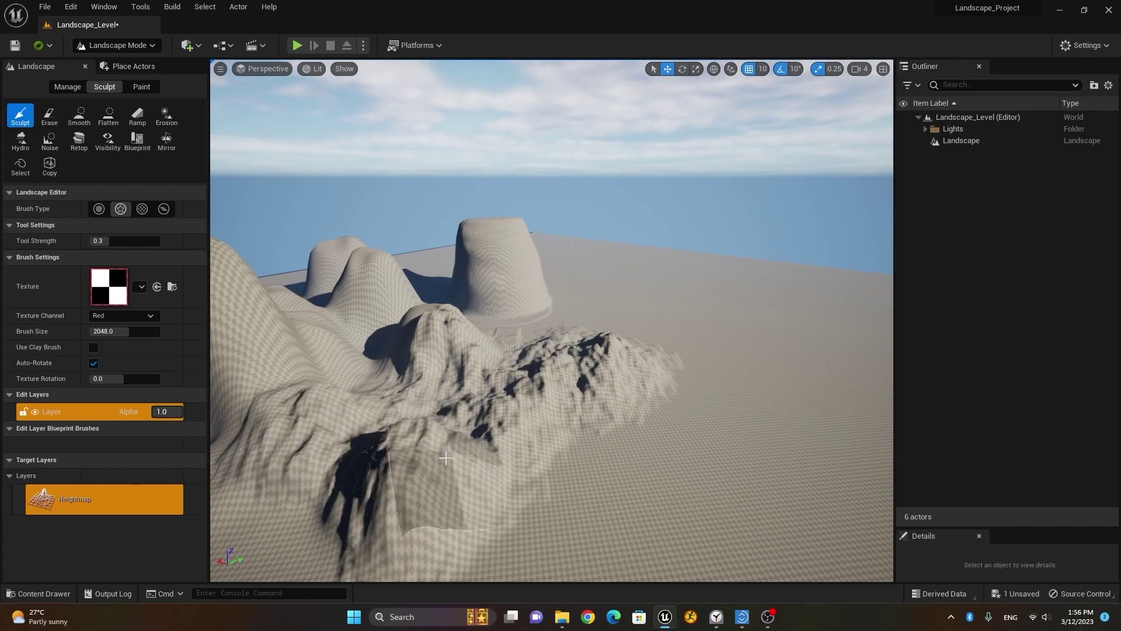
Switch to the Component brush type and raise whole landscape components on the flat ground beside the plateau
scroll(701, 409, "down", 3)
scroll(584, 376, "down", 1)
left_click_drag(583, 377, 584, 432, "alt")
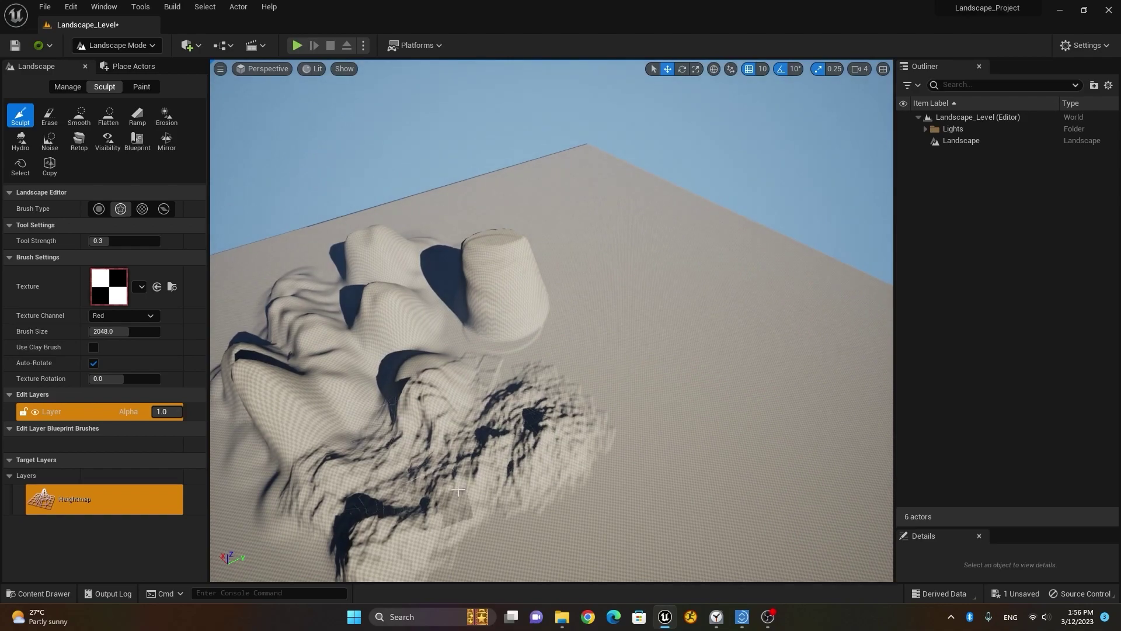
right_click_drag(448, 495, 449, 467)
left_click_drag(393, 409, 435, 429, "alt")
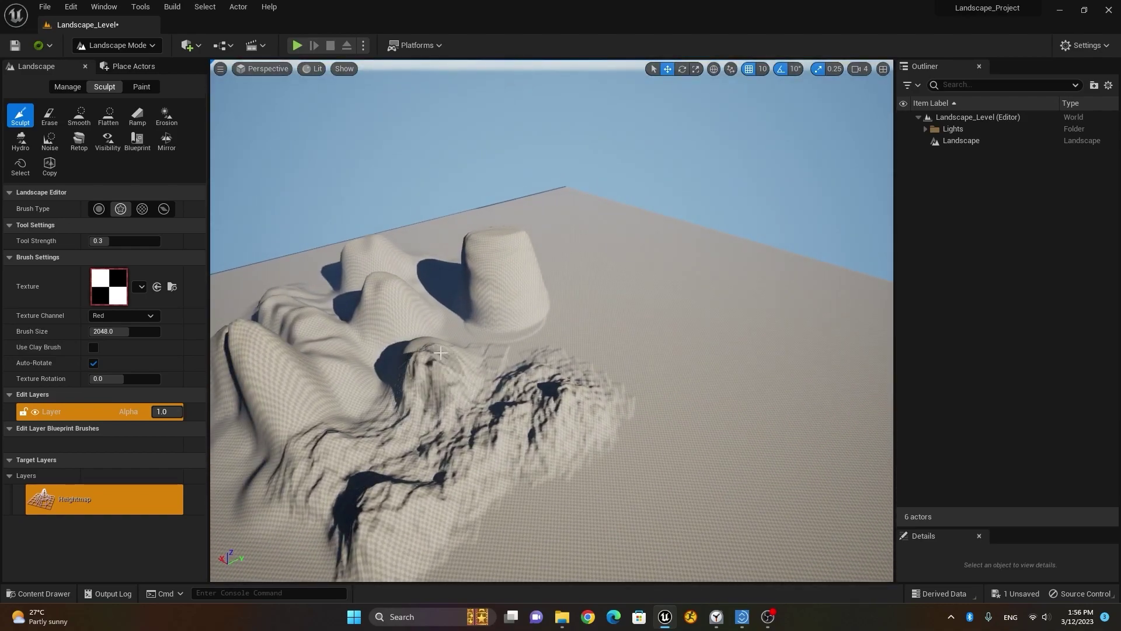
mouse_move(618, 414)
left_mouse_down("alt")
mouse_move(561, 421)
mouse_move(601, 413)
left_mouse_up("alt")
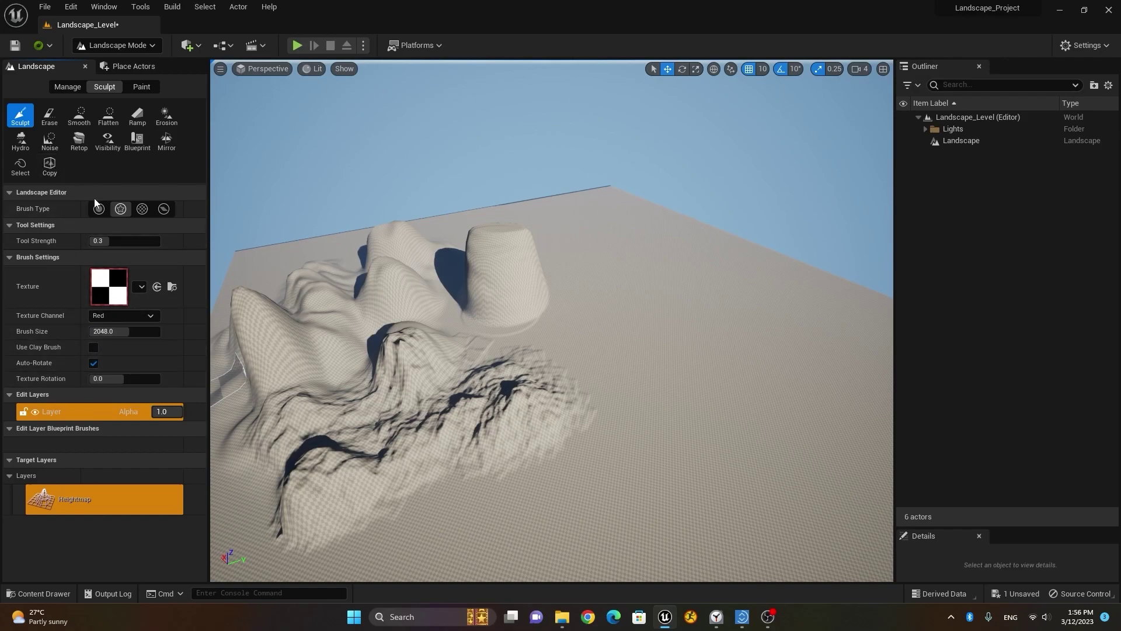
left_click(143, 209)
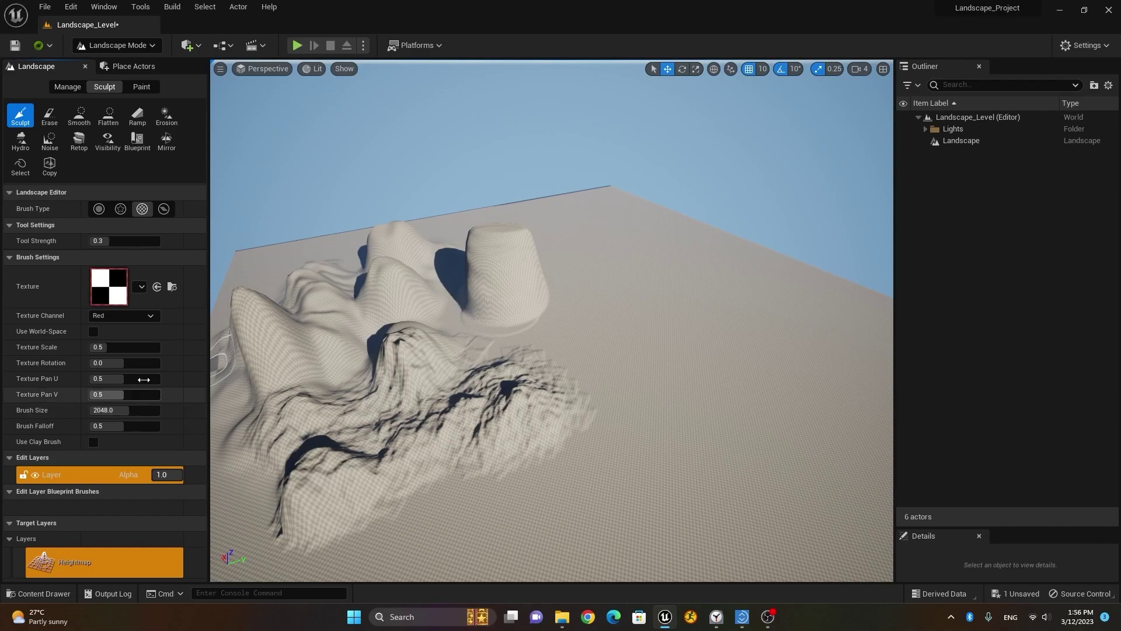
left_click(164, 209)
mouse_move(606, 338)
left_mouse_down()
mouse_move(584, 337)
mouse_move(645, 386)
mouse_move(726, 324)
mouse_move(676, 303)
mouse_move(664, 255)
mouse_move(660, 492)
mouse_move(603, 382)
mouse_move(731, 312)
left_mouse_up()
right_click_drag(750, 409, 630, 409)
left_click_drag(677, 335, 644, 352)
mouse_move(540, 435)
right_mouse_down()
mouse_move(672, 414)
mouse_move(653, 450)
mouse_move(526, 438)
mouse_move(631, 409)
mouse_move(701, 449)
right_mouse_up()
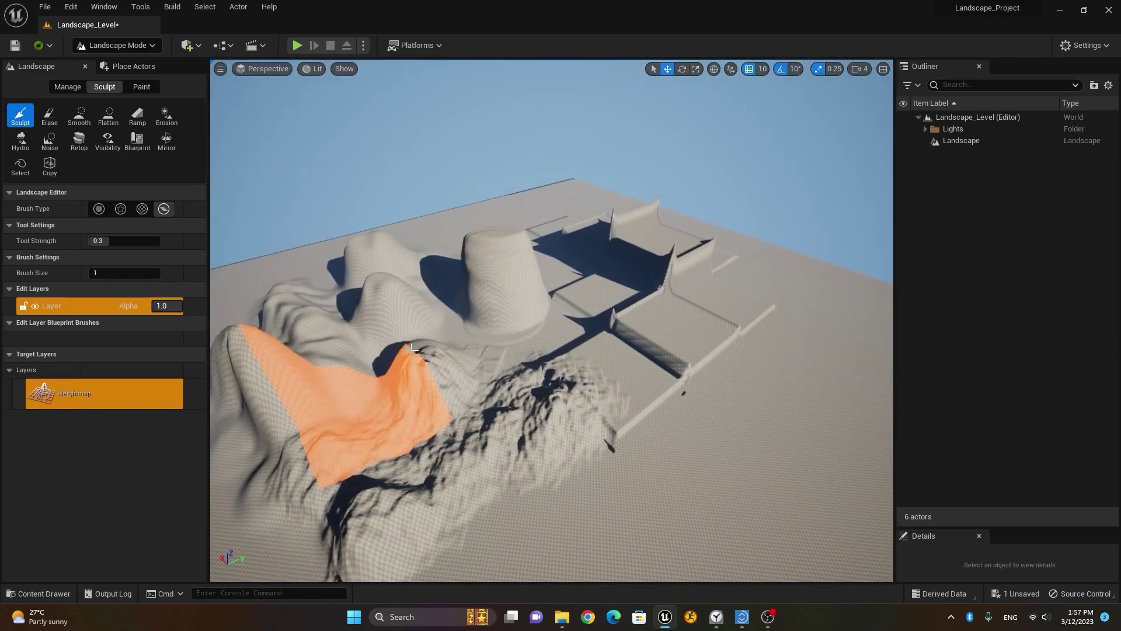
Return to the Circle brush type with sharp, linear falloff and sculpt a ridge across the near edge of the raised components
left_click(97, 209)
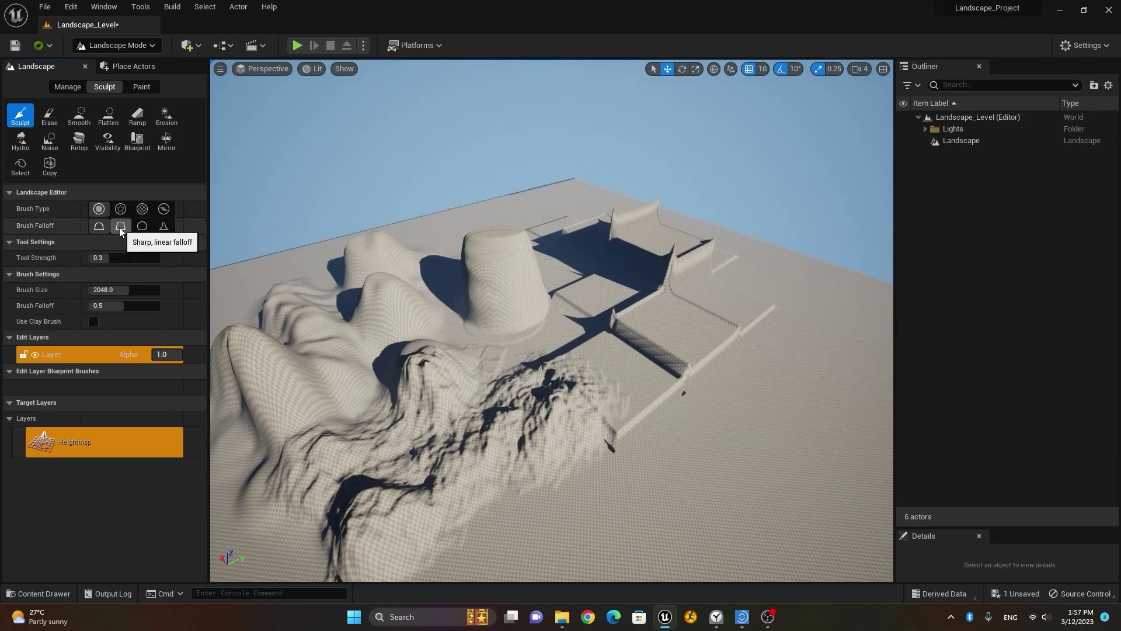
left_click(114, 229)
mouse_move(737, 367)
left_mouse_down()
mouse_move(689, 356)
mouse_move(620, 372)
mouse_move(638, 440)
mouse_move(570, 453)
mouse_move(710, 441)
mouse_move(721, 407)
mouse_move(619, 444)
left_mouse_up()
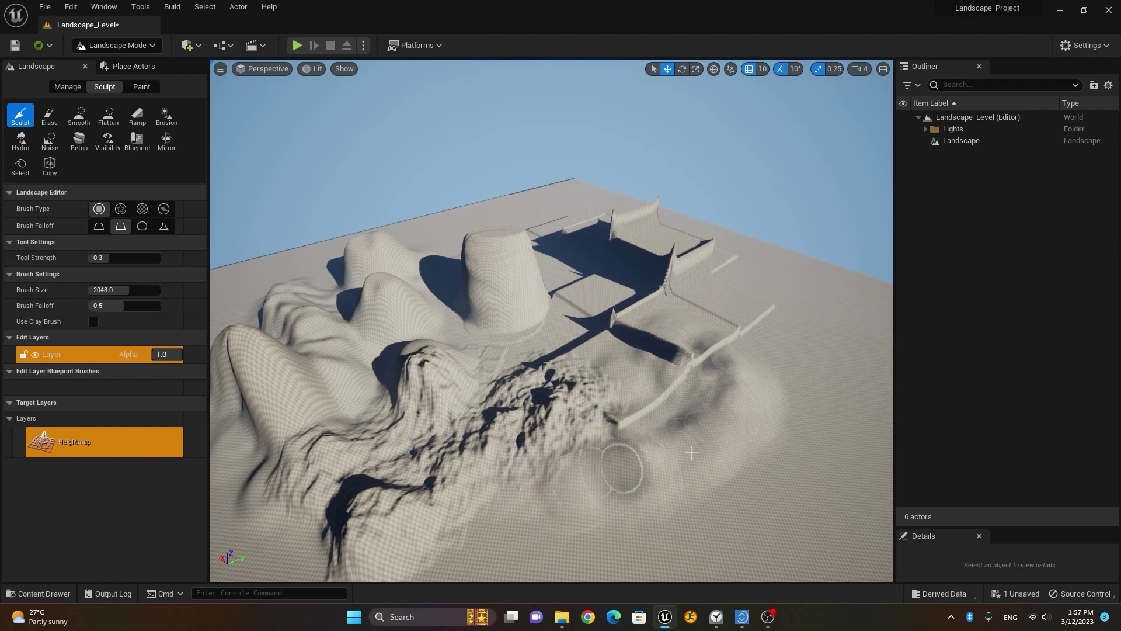
Set the brush falloff to spherical and sculpt a high ridge on the flat ground beyond the raised components
left_click(142, 226)
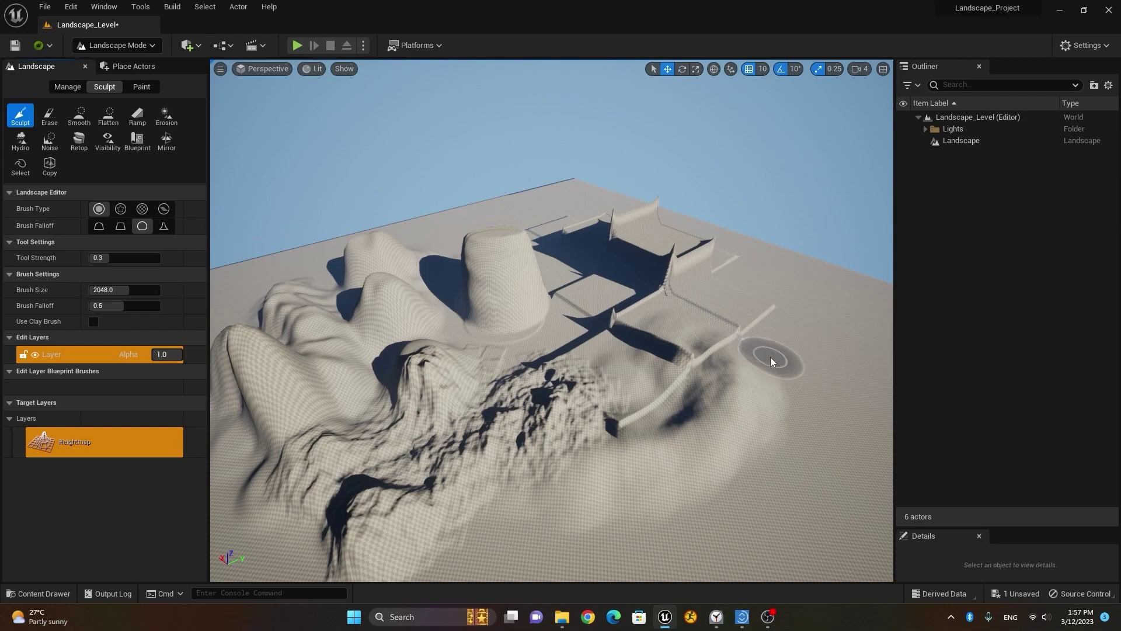
mouse_move(786, 379)
left_mouse_down()
mouse_move(808, 377)
mouse_move(808, 387)
mouse_move(817, 332)
mouse_move(779, 373)
left_mouse_up()
mouse_move(654, 451)
right_mouse_down()
mouse_move(604, 406)
mouse_move(563, 416)
mouse_move(604, 412)
mouse_move(633, 437)
right_mouse_up()
Sculpt a tall peak in front of the rocky terrain using the tip falloff, and set the brush back to smooth falloff
left_click(165, 229)
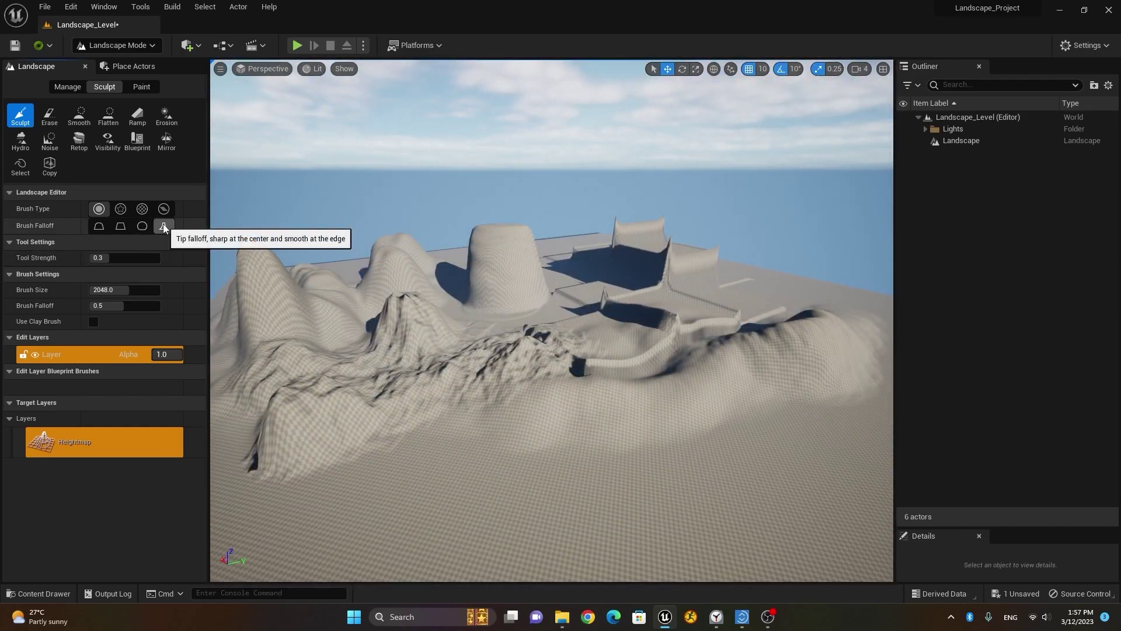
mouse_move(498, 420)
left_mouse_down()
mouse_move(439, 490)
mouse_move(465, 458)
mouse_move(454, 383)
mouse_move(483, 426)
mouse_move(379, 461)
mouse_move(483, 441)
left_mouse_up()
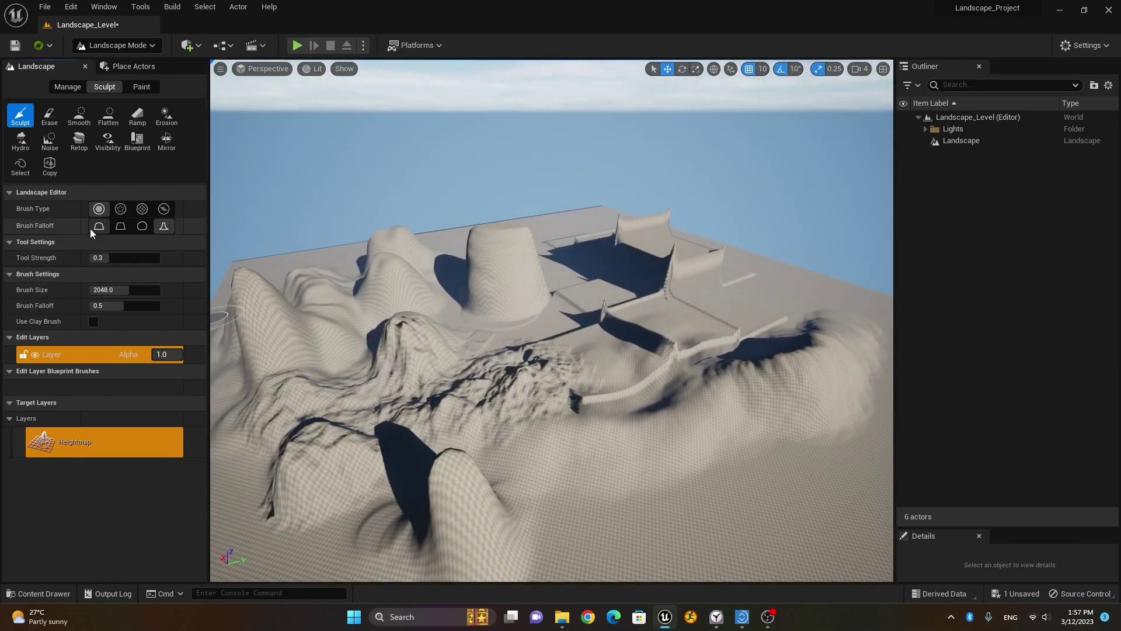
left_click(97, 228)
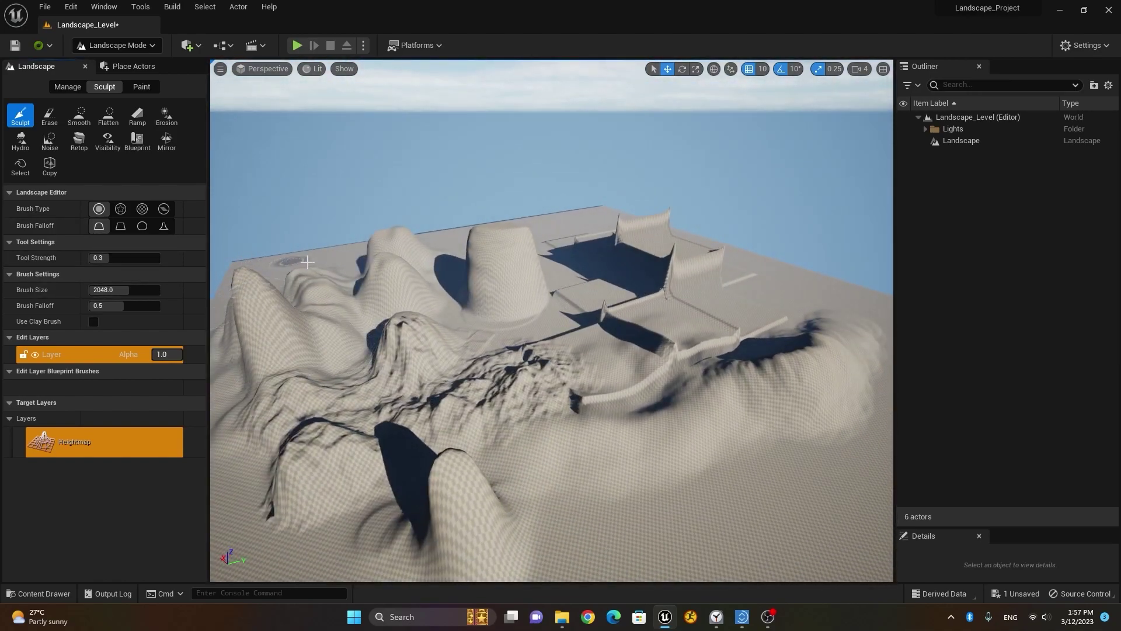
Remove the tall peak and flatten part of the nearby rocky terrain with the Erase tool at strength 0.3
left_click(48, 118)
mouse_move(426, 429)
left_mouse_down()
mouse_move(441, 475)
mouse_move(577, 431)
mouse_move(675, 325)
mouse_move(545, 388)
left_mouse_up()
right_click_drag(771, 418, 642, 432)
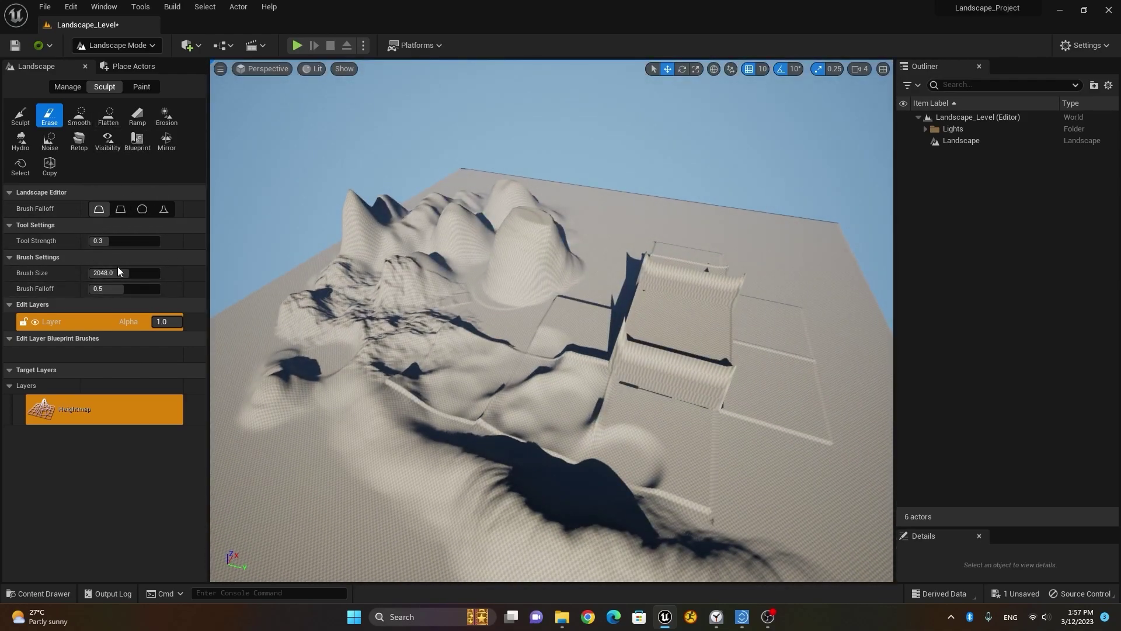
Smooth the raised square components and the neighbouring terrain edges with the Smooth tool, softening their sharp borders
left_click_drag(87, 257, 152, 264)
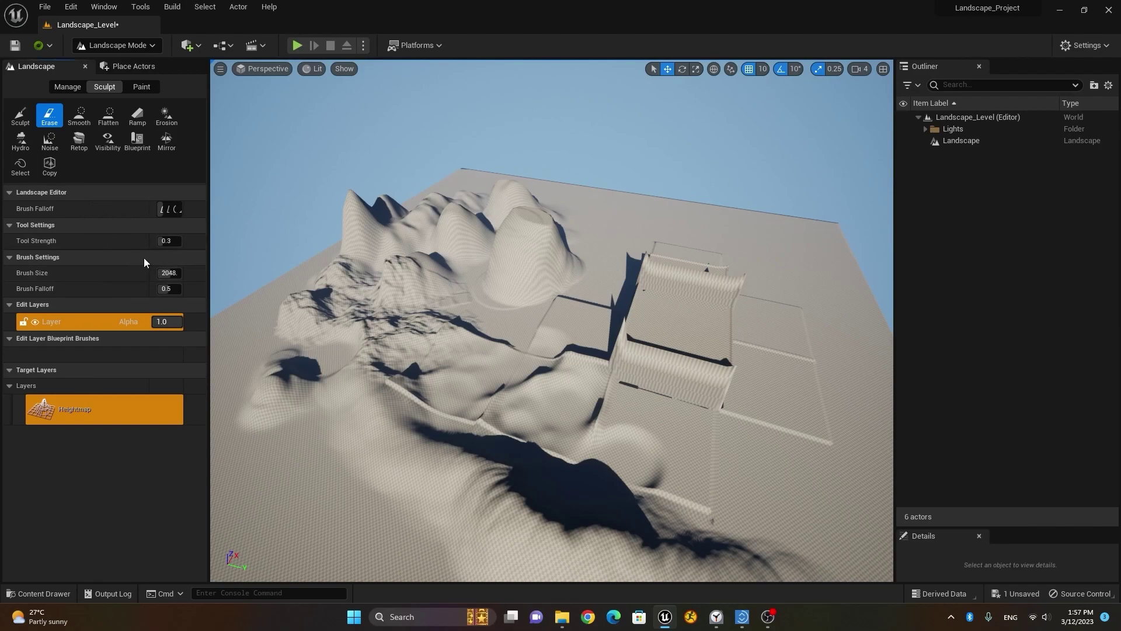
left_click_drag(150, 239, 87, 239)
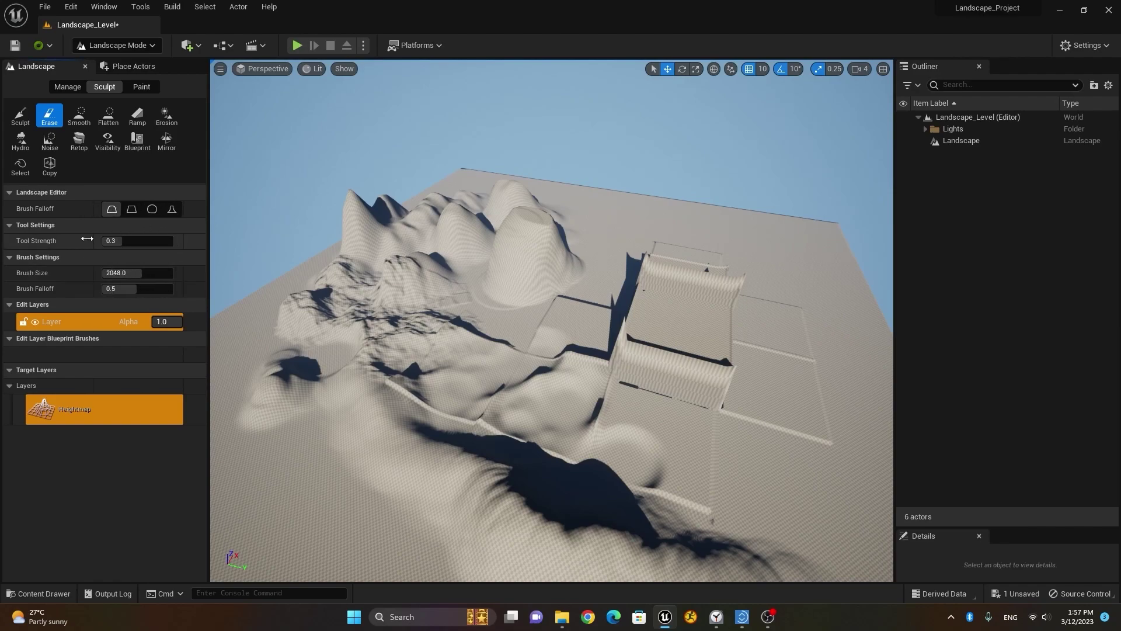
left_click(82, 121)
mouse_move(655, 395)
left_mouse_down()
mouse_move(624, 350)
mouse_move(657, 405)
mouse_move(695, 380)
mouse_move(642, 481)
left_mouse_up()
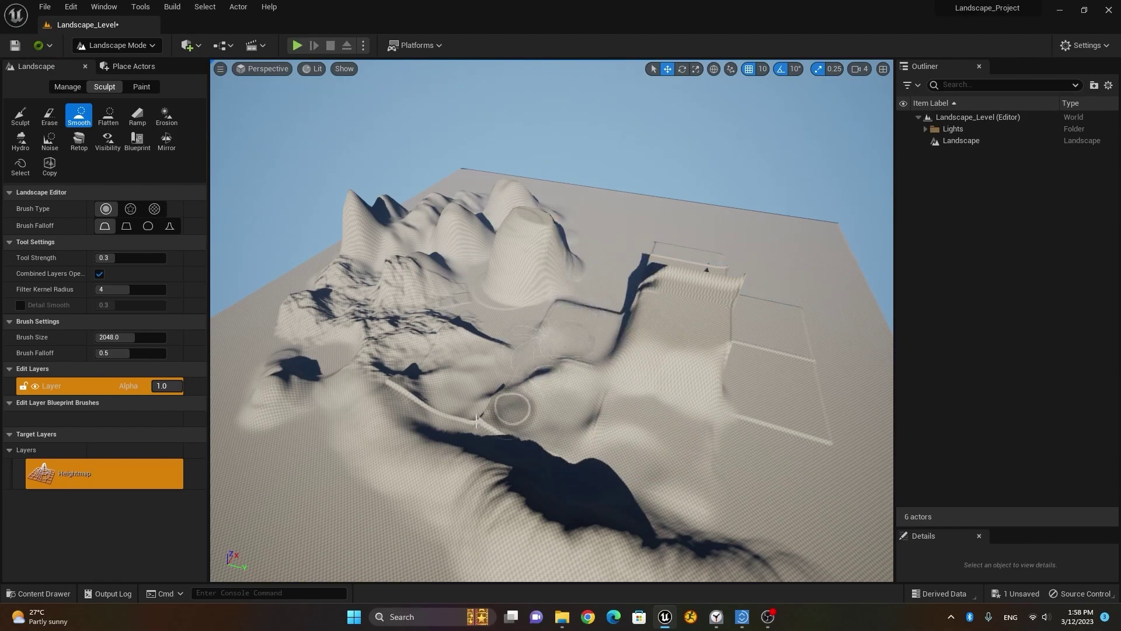
mouse_move(714, 444)
left_mouse_down("alt")
mouse_move(630, 409)
mouse_move(652, 376)
mouse_move(546, 447)
mouse_move(656, 510)
mouse_move(708, 445)
mouse_move(743, 348)
mouse_move(666, 391)
mouse_move(712, 349)
mouse_move(762, 431)
mouse_move(456, 446)
mouse_move(306, 533)
mouse_move(560, 531)
mouse_move(623, 479)
mouse_move(475, 421)
mouse_move(553, 438)
mouse_move(646, 438)
mouse_move(599, 468)
left_mouse_up("alt")
right_click_drag(598, 468, 443, 260)
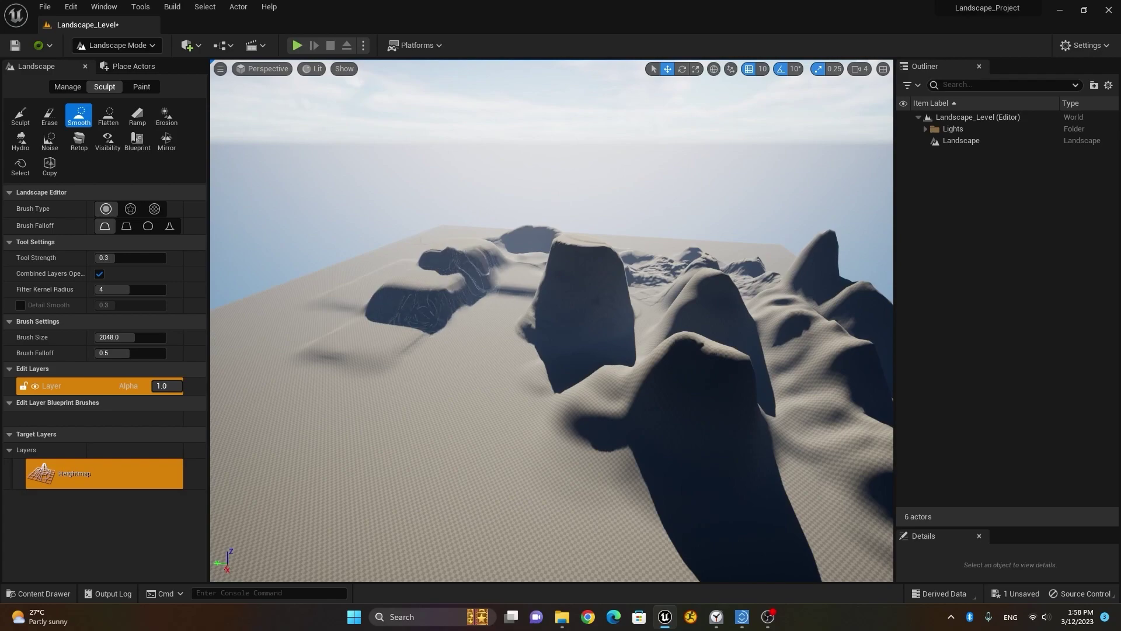
right_click_drag(413, 360, 364, 336)
mouse_move(542, 316)
left_mouse_down()
mouse_move(493, 386)
mouse_move(511, 417)
mouse_move(562, 431)
left_mouse_up()
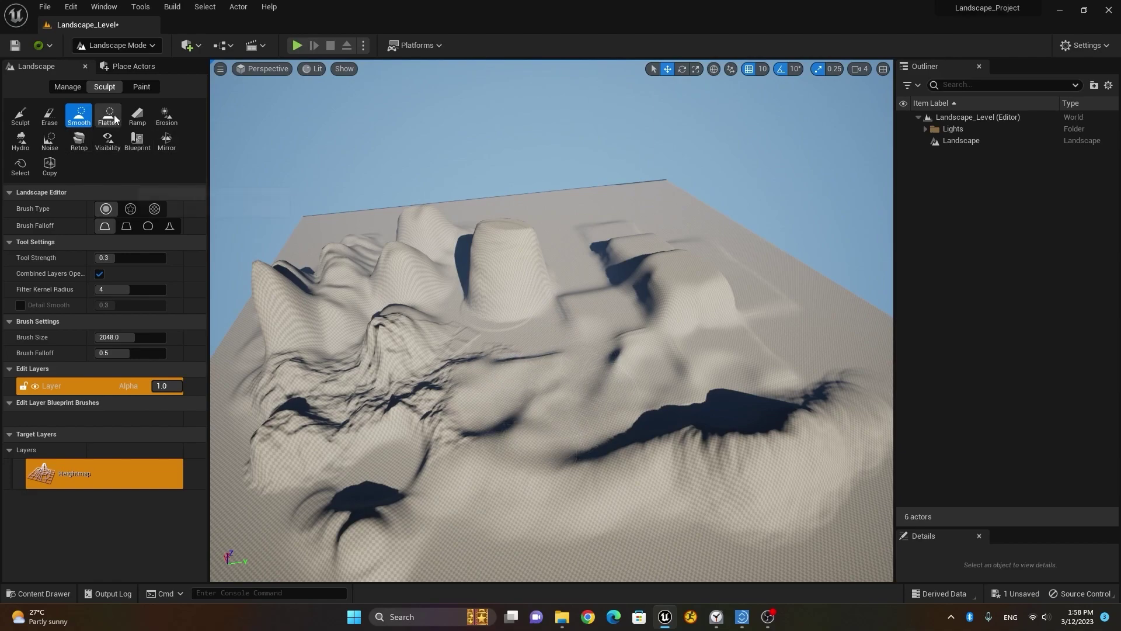
Use the Flatten tool to extend the tall mound into a long high ridge and level parts of the smoothed components
left_click(109, 116)
mouse_move(519, 251)
left_mouse_down()
mouse_move(575, 397)
mouse_move(582, 445)
mouse_move(559, 461)
left_mouse_up()
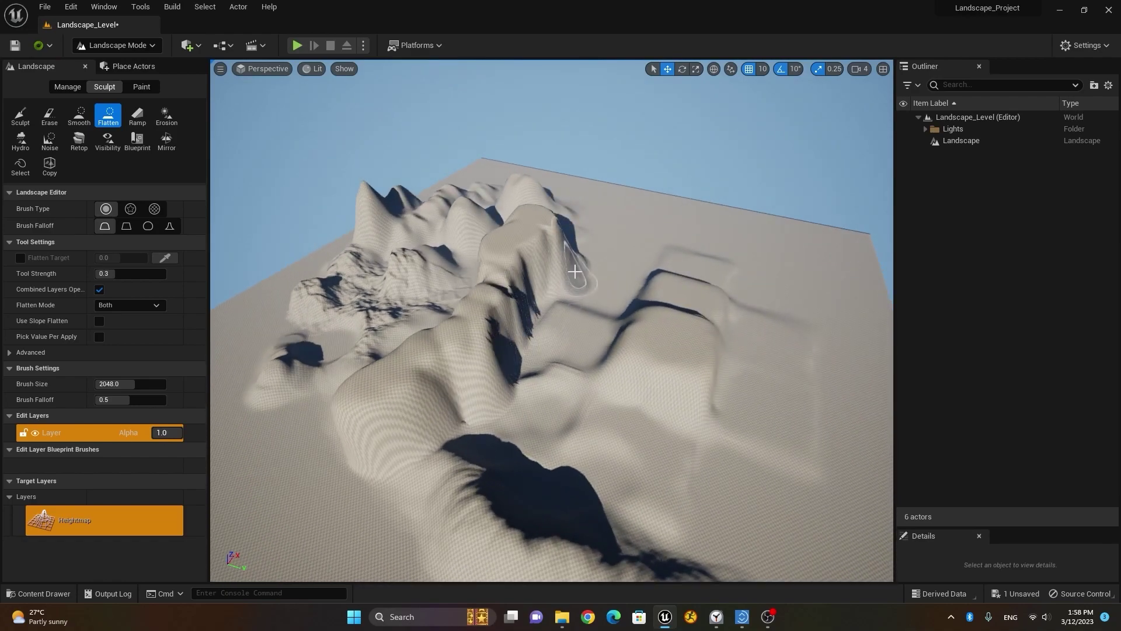
mouse_move(574, 272)
left_mouse_down()
mouse_move(650, 317)
mouse_move(686, 307)
mouse_move(666, 359)
mouse_move(734, 395)
left_mouse_up()
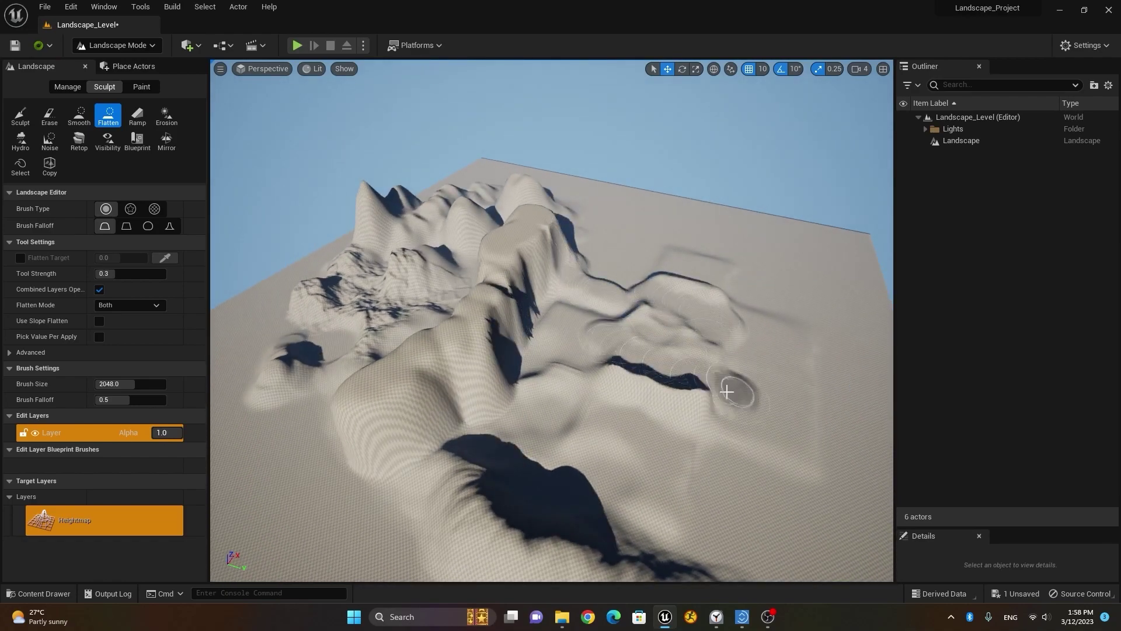
right_click_drag(726, 409, 571, 395)
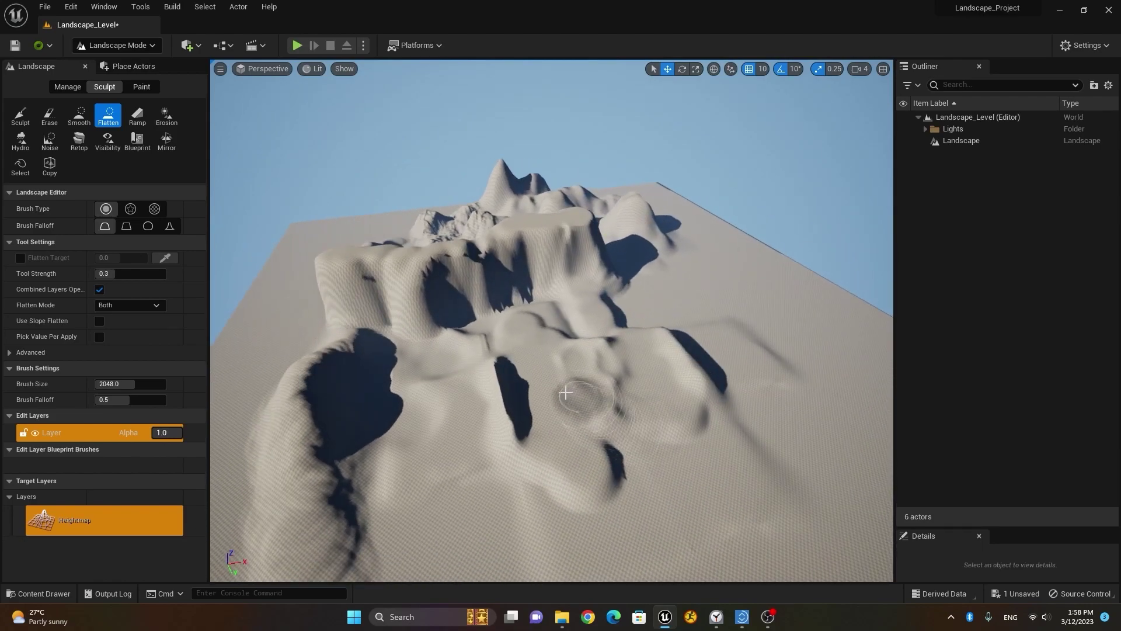
right_click_drag(663, 488, 574, 479)
mouse_move(680, 450)
left_mouse_down()
mouse_move(601, 440)
mouse_move(578, 381)
mouse_move(617, 398)
left_mouse_up()
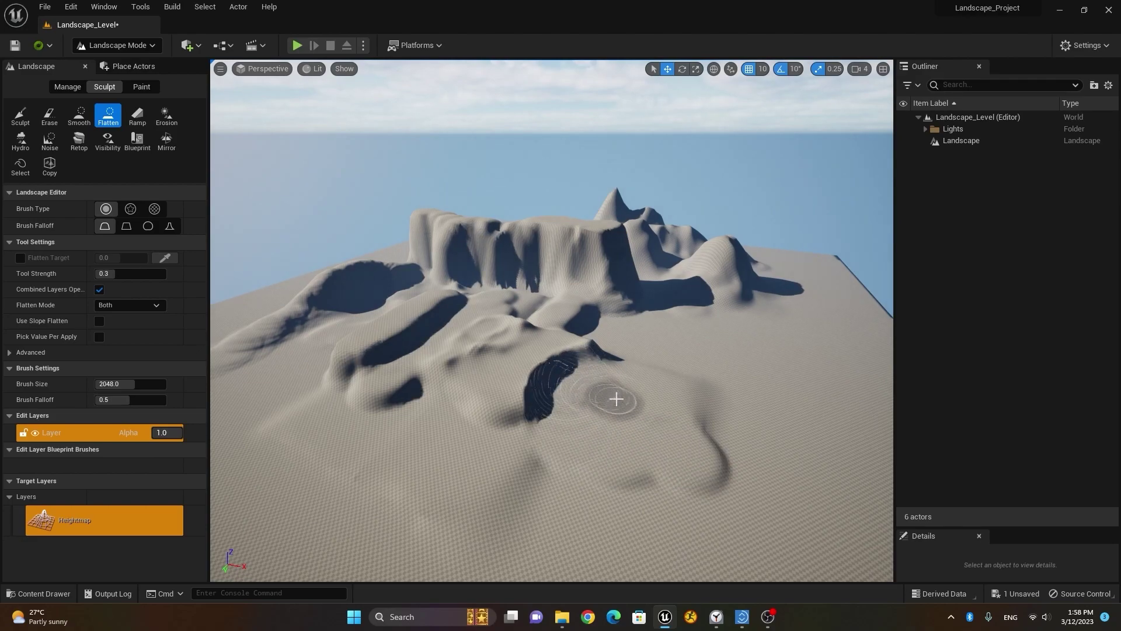
right_click_drag(549, 391, 583, 386)
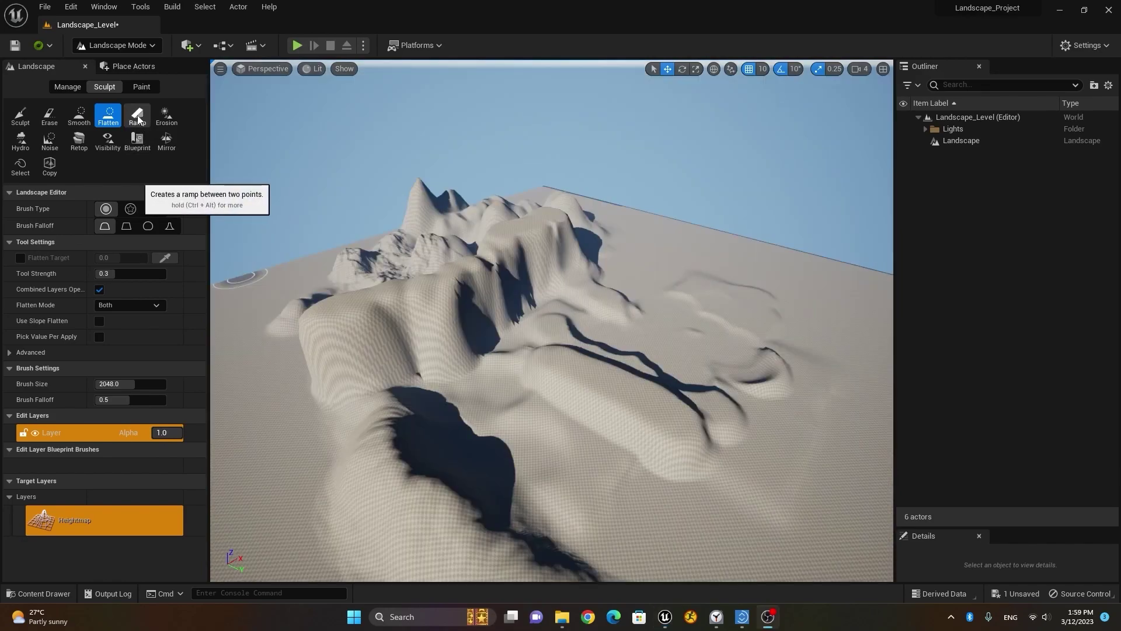
Place two ramp points on opposite sides of the long ridge with the Ramp tool, shifting the second point farther outward
left_click(138, 116)
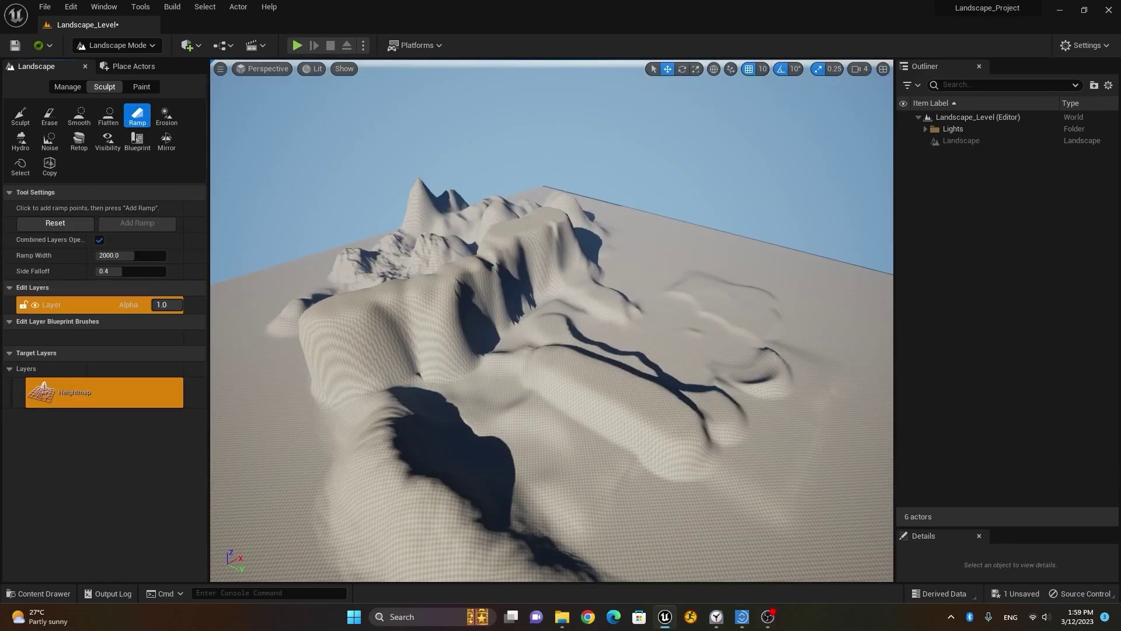
left_click_drag(549, 327, 575, 315, "alt")
left_click_drag(478, 397, 546, 396, "alt")
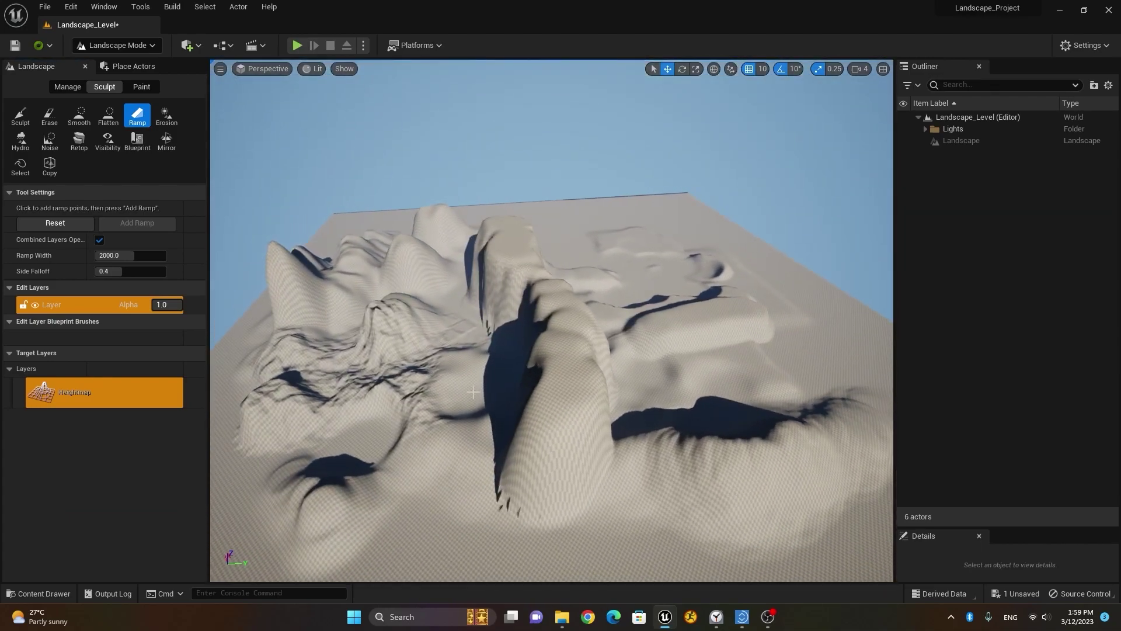
right_click_drag(583, 395, 503, 380)
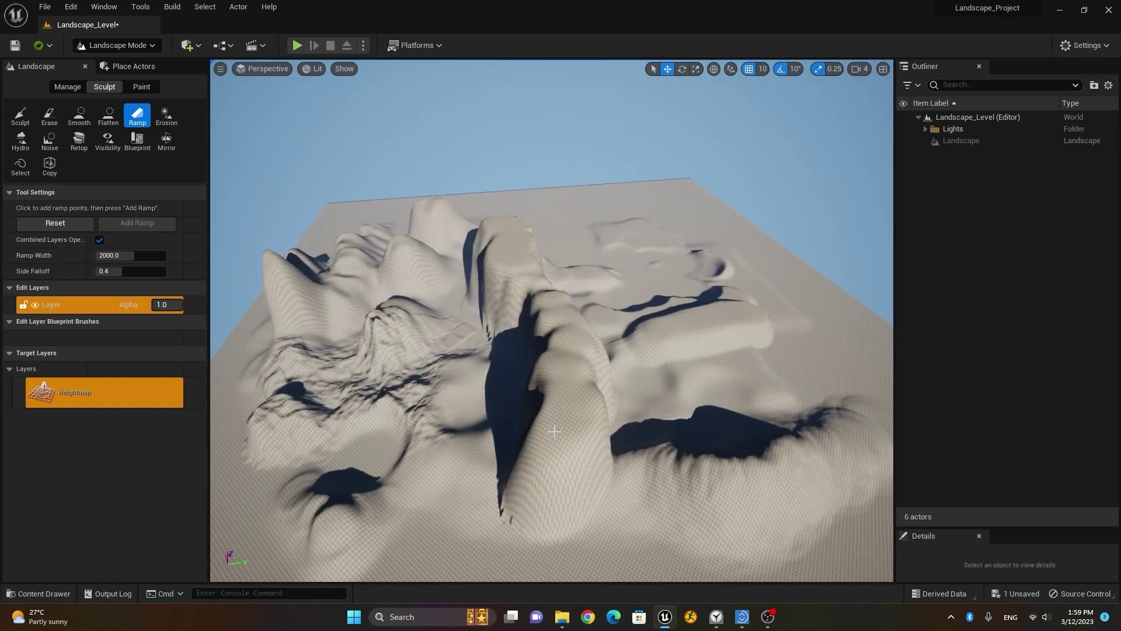
right_click_drag(564, 444, 543, 384)
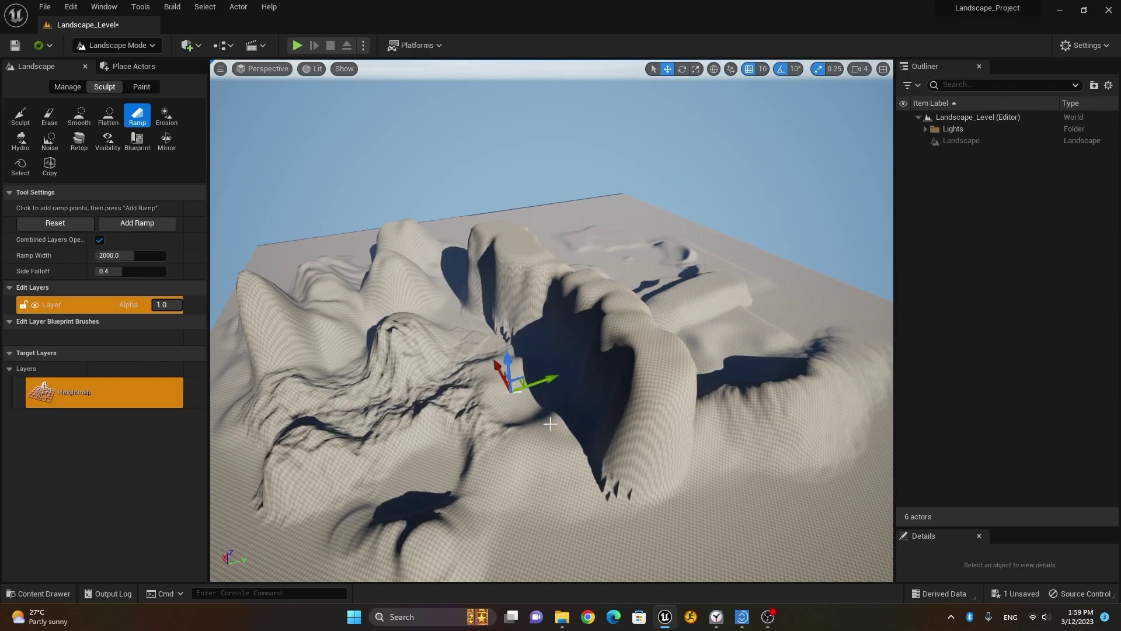
right_click_drag(559, 444, 549, 432)
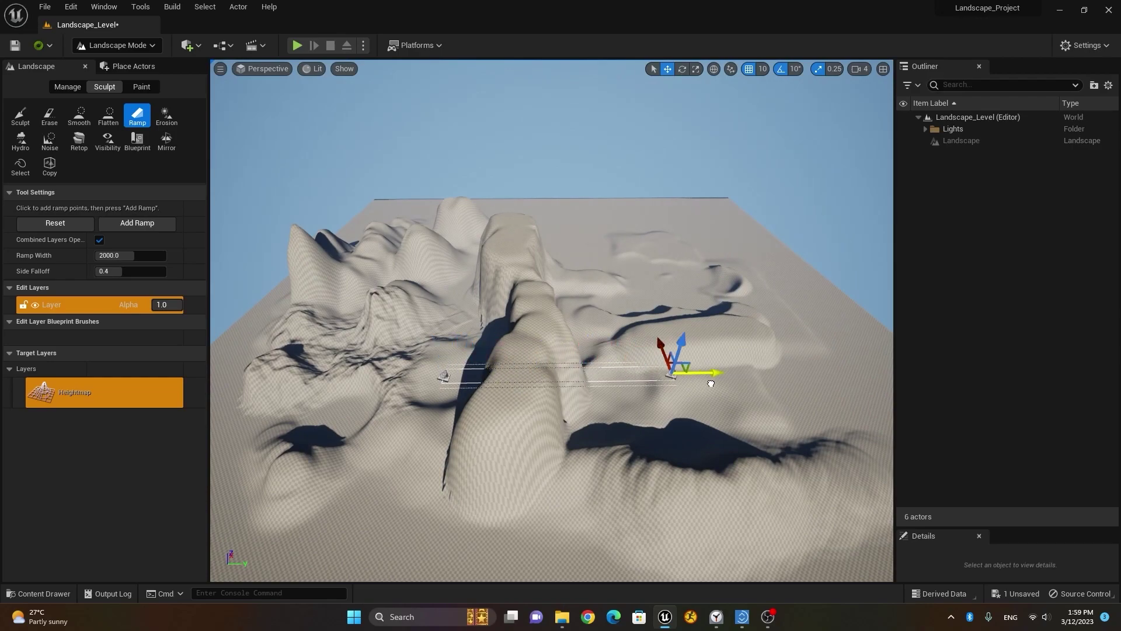
mouse_move(704, 425)
left_mouse_down("alt")
mouse_move(700, 379)
mouse_move(710, 403)
left_mouse_up("alt")
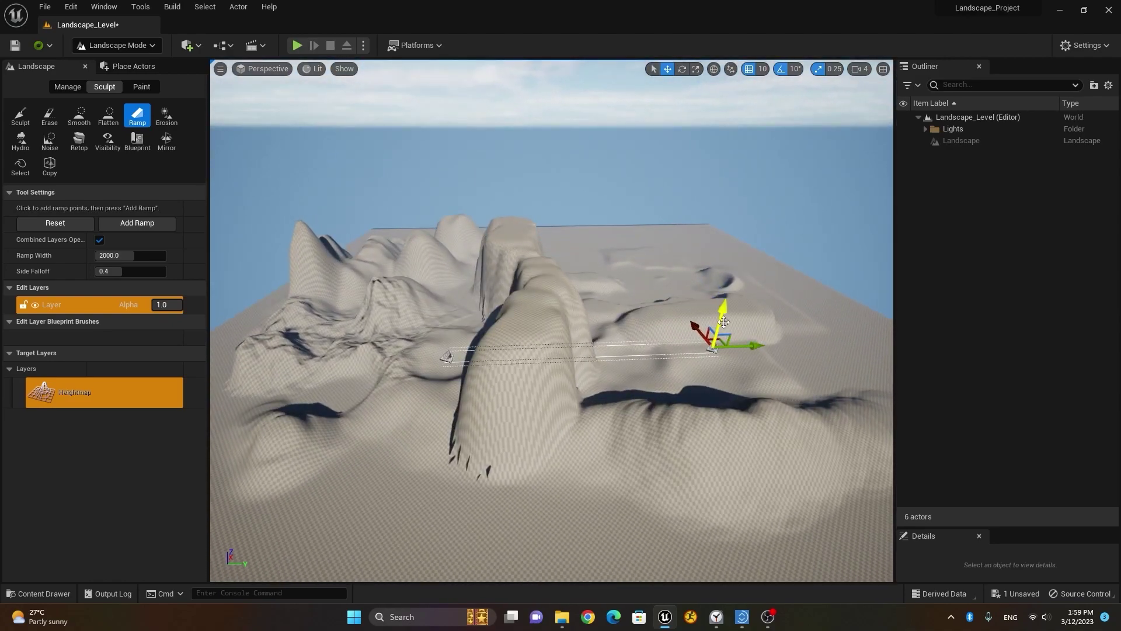
Raise the ramp's second end point high above the ground and build the ramp through the ridge
left_click_drag(720, 318, 707, 205)
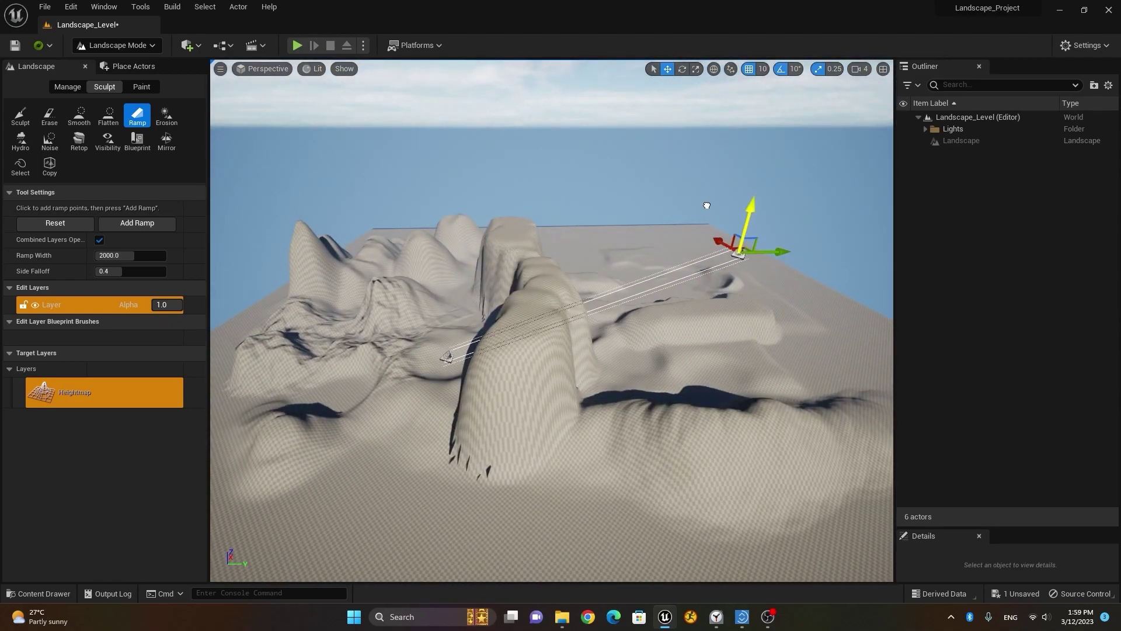
left_click_drag(781, 253, 829, 292)
right_click_drag(683, 257, 660, 259)
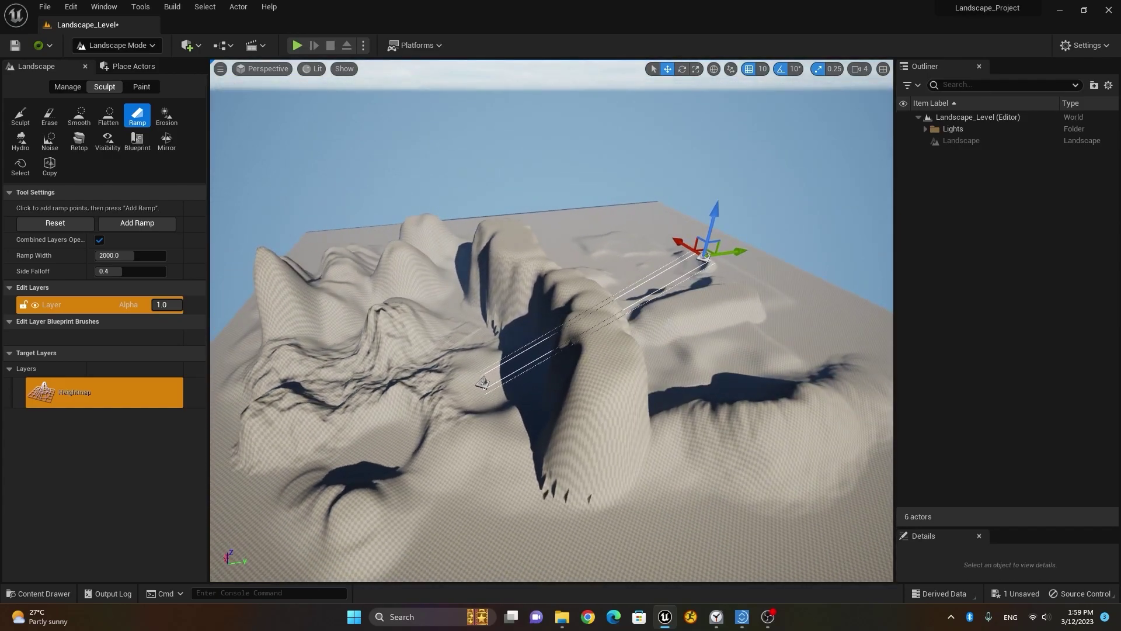
mouse_move(534, 388)
left_mouse_down("alt")
mouse_move(637, 382)
mouse_move(683, 351)
mouse_move(530, 387)
left_mouse_up("alt")
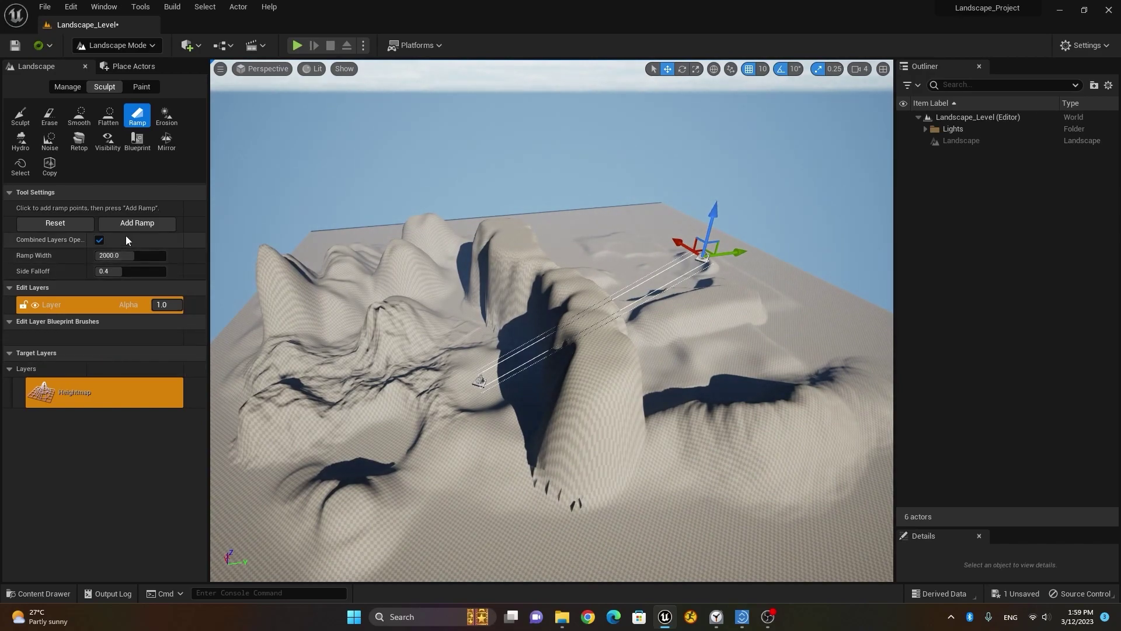
left_click(143, 224)
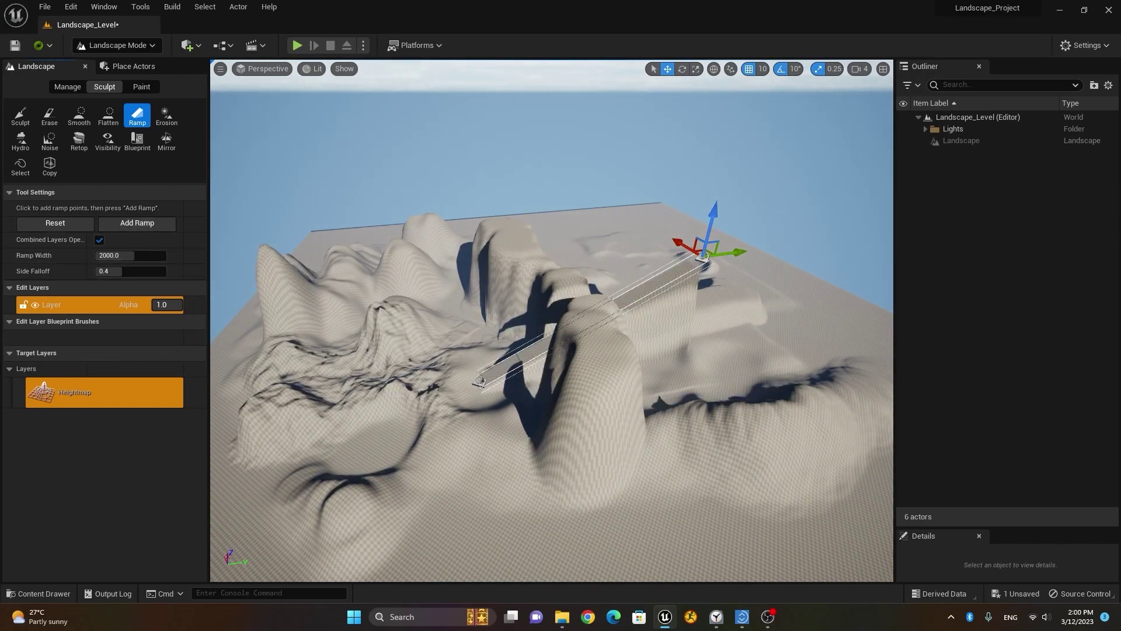
left_click_drag(496, 351, 613, 353, "alt")
right_click_drag(499, 351, 500, 350)
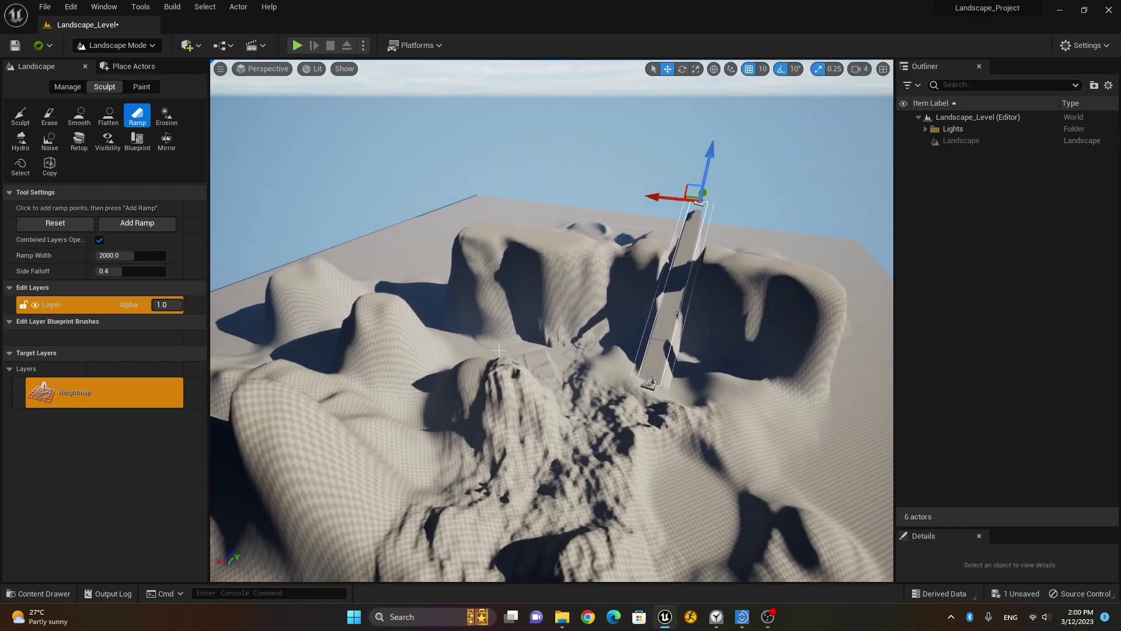
right_click_drag(819, 290, 817, 291)
left_click_drag(552, 321, 718, 320, "alt")
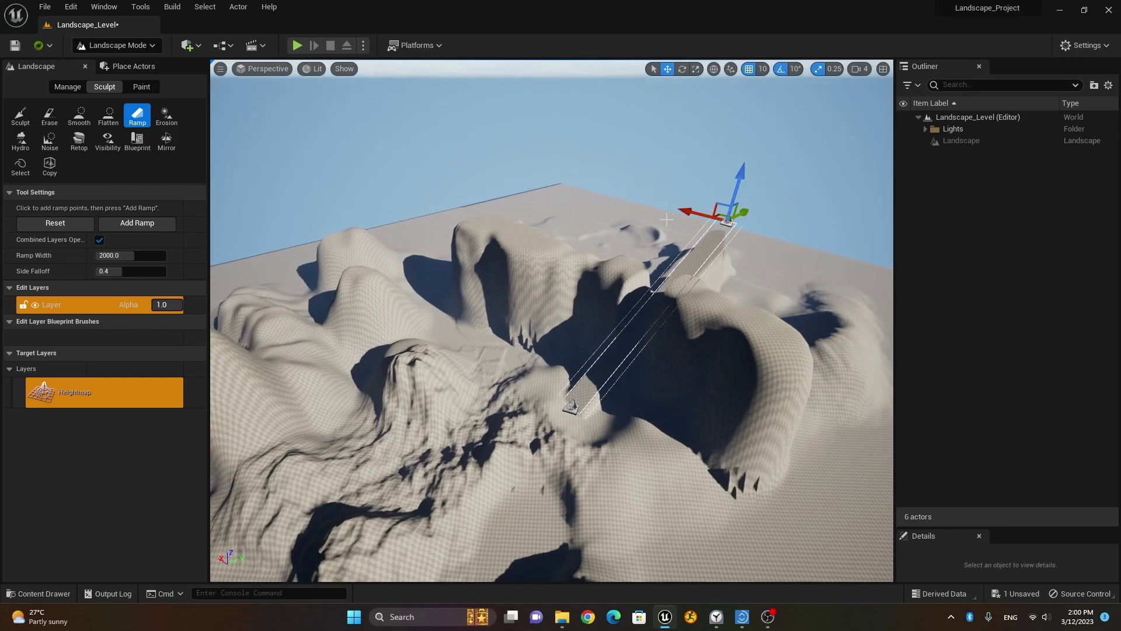
Erode the ridge's faces and crest and the adjoining rocky terrain with the Erosion tool
left_click(173, 119)
mouse_move(643, 313)
left_mouse_down()
mouse_move(741, 333)
mouse_move(481, 242)
left_mouse_up()
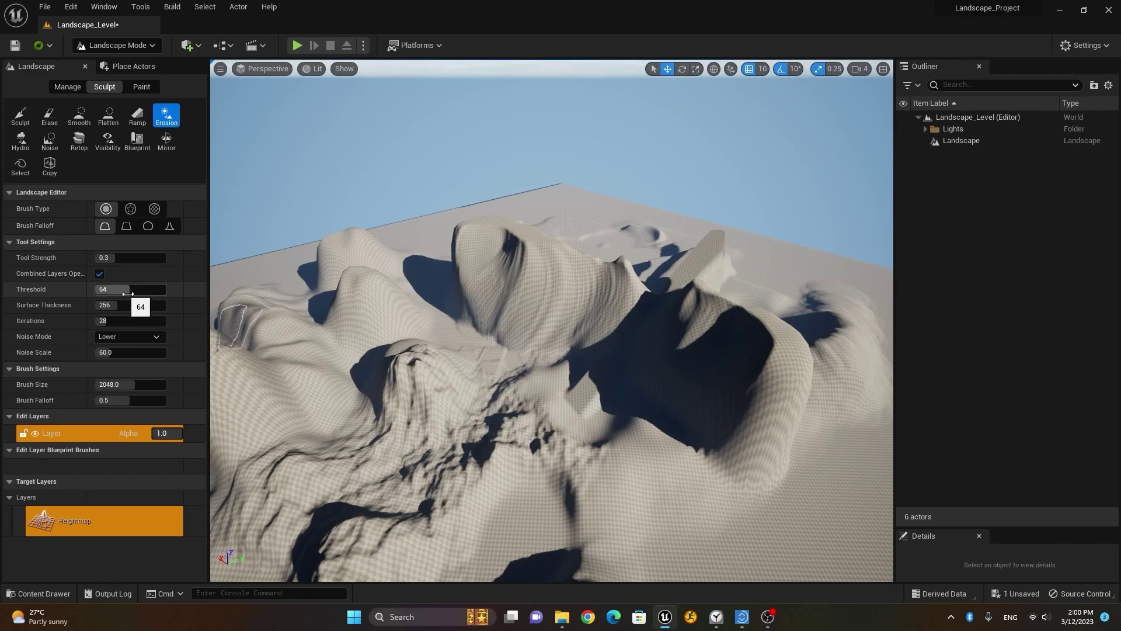
mouse_move(418, 384)
left_mouse_down()
mouse_move(425, 376)
mouse_move(586, 423)
left_mouse_up()
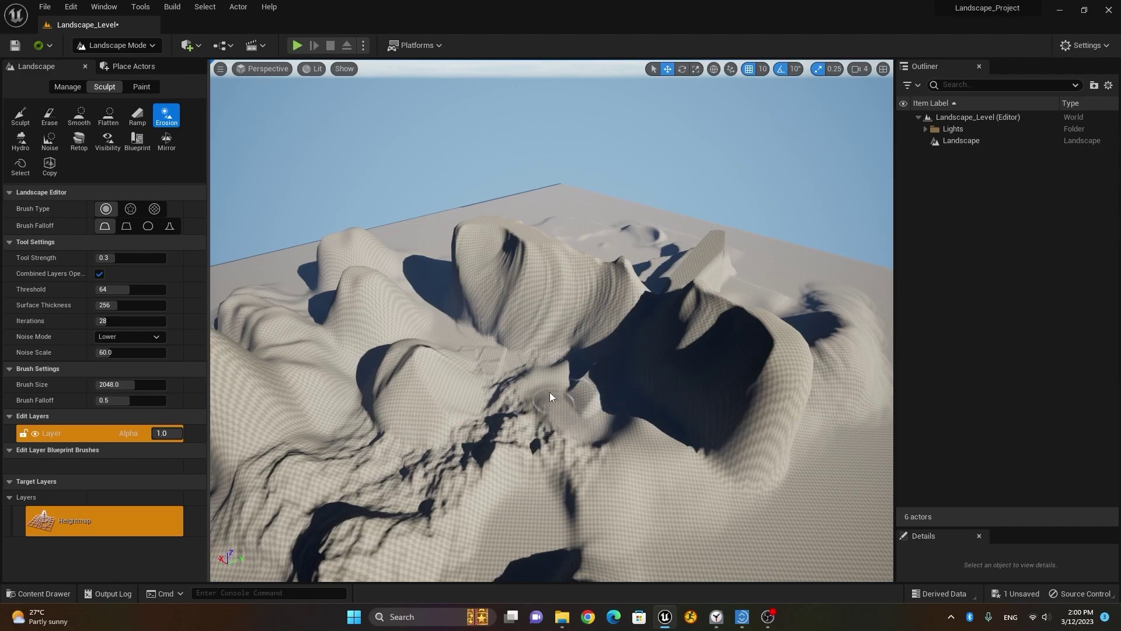
mouse_move(457, 231)
left_mouse_down()
mouse_move(533, 258)
mouse_move(545, 306)
left_mouse_up()
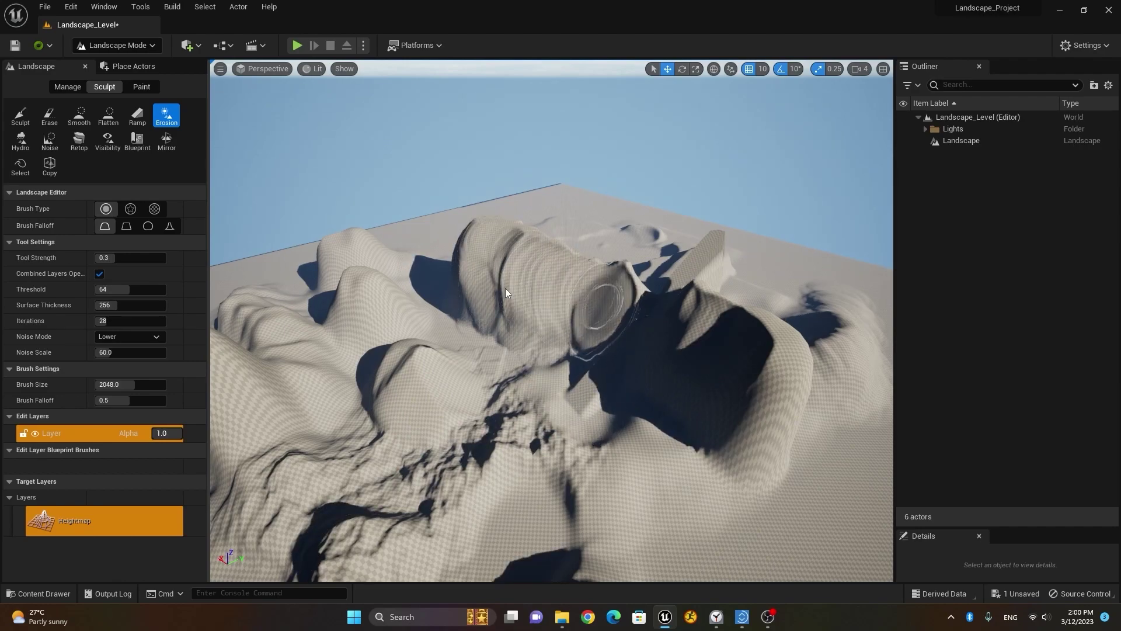
Apply the Hydro erosion tool to the ground at the ridge's foot and the surrounding mounds
left_click(32, 152)
left_click_drag(607, 395, 648, 399)
mouse_move(569, 438)
right_mouse_down()
mouse_move(578, 449)
mouse_move(660, 438)
right_mouse_up()
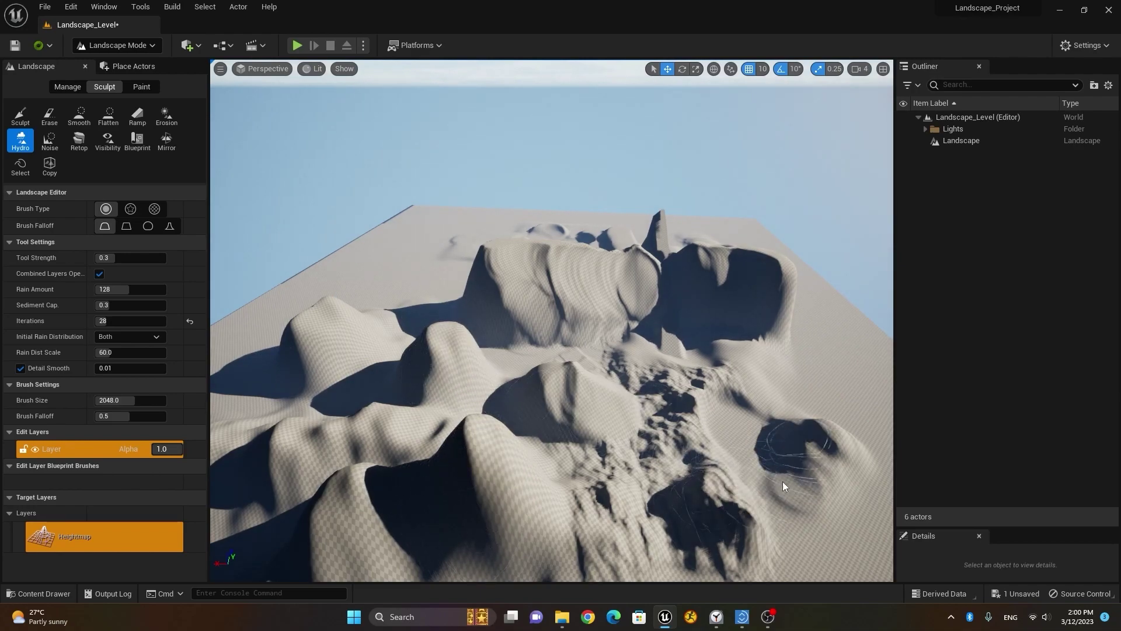
right_click_drag(655, 408, 677, 418)
right_click_drag(713, 455, 493, 464)
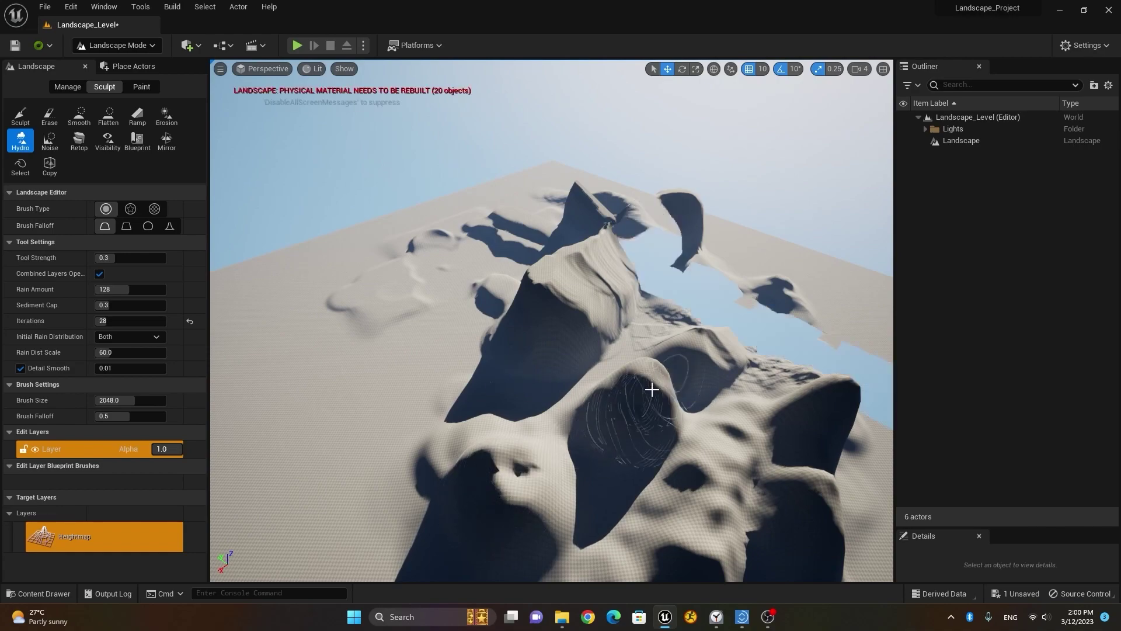
Carve small pits and hollows into the low flattened components beyond the ridge with the Hydro erosion tool
right_click_drag(352, 344, 368, 427)
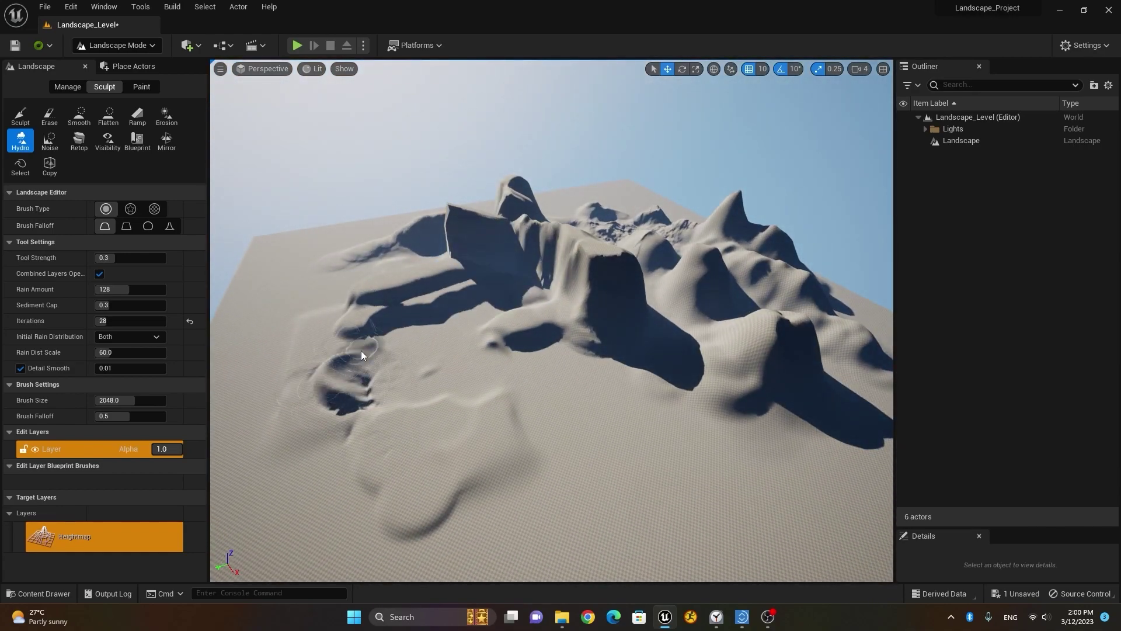
mouse_move(367, 403)
left_mouse_down()
mouse_move(374, 444)
mouse_move(445, 493)
mouse_move(396, 530)
mouse_move(464, 481)
mouse_move(461, 426)
mouse_move(387, 450)
mouse_move(425, 500)
mouse_move(353, 463)
mouse_move(323, 400)
left_mouse_up()
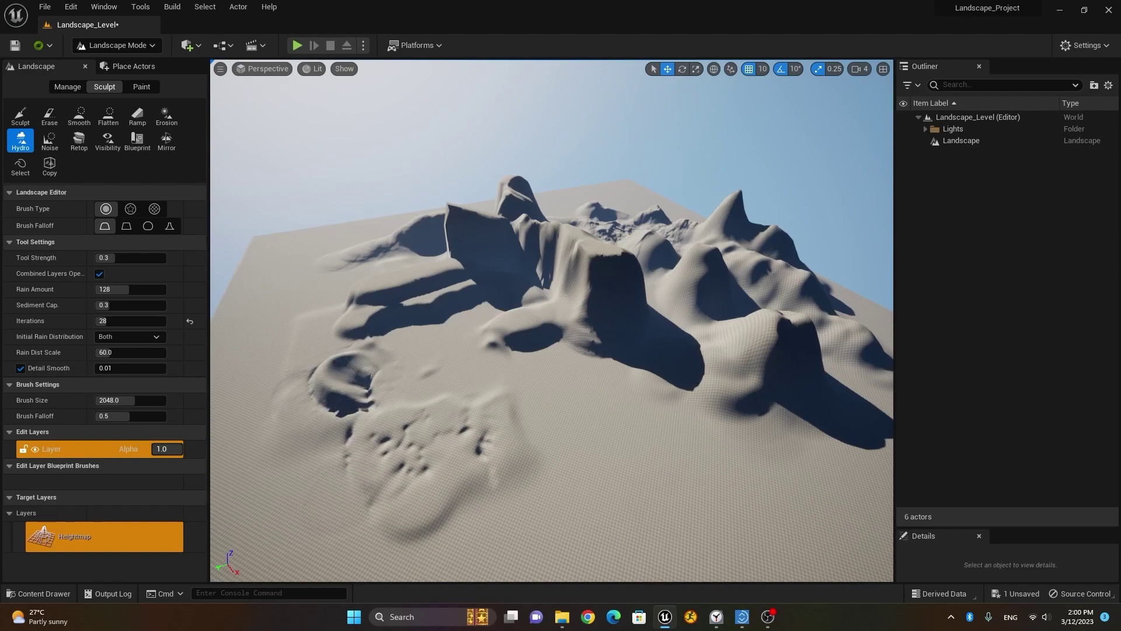
mouse_move(229, 534)
left_mouse_down("alt")
mouse_move(303, 514)
mouse_move(342, 484)
left_mouse_up("alt")
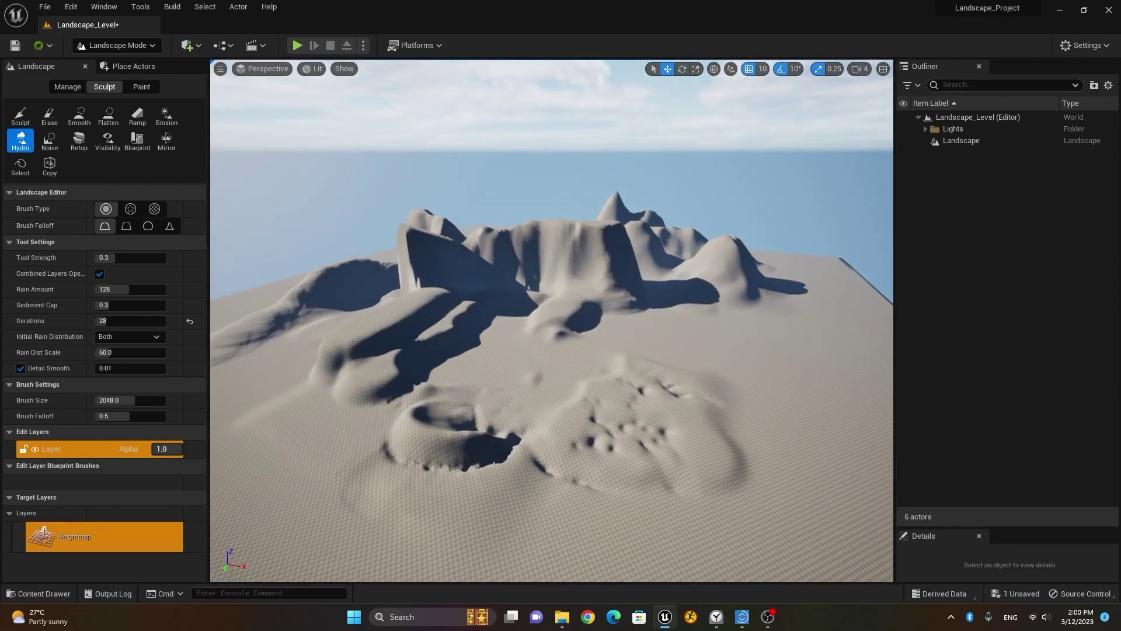
mouse_move(407, 469)
left_mouse_down()
mouse_move(376, 459)
mouse_move(387, 376)
left_mouse_up()
mouse_move(631, 490)
left_mouse_down("alt")
mouse_move(642, 514)
mouse_move(701, 505)
mouse_move(611, 517)
left_mouse_up("alt")
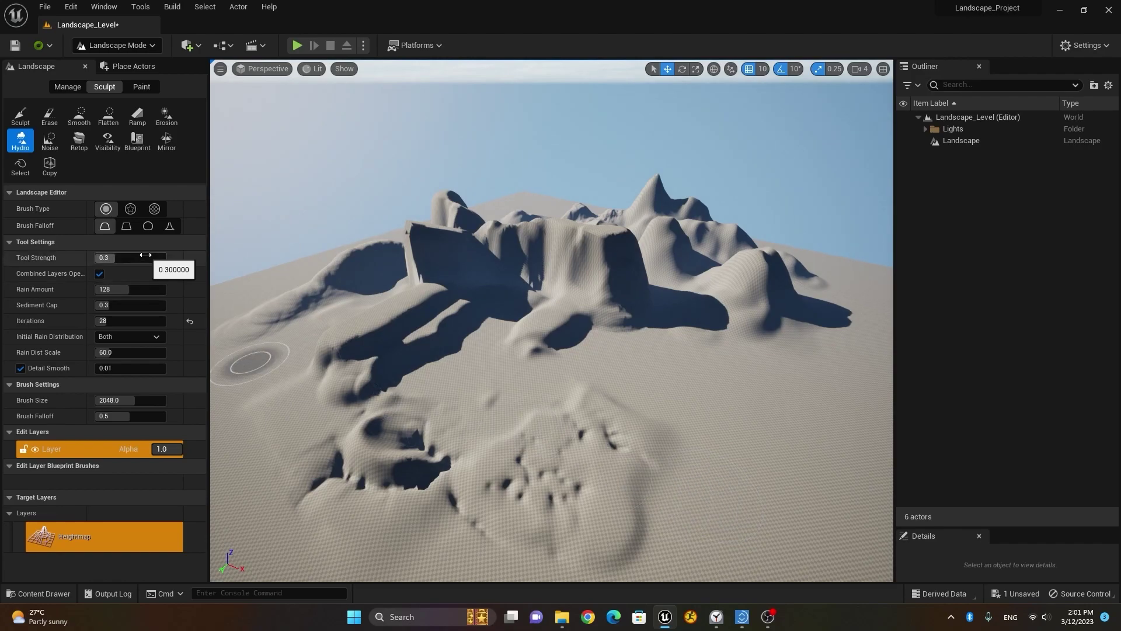
left_click_drag(519, 414, 495, 403, "alt")
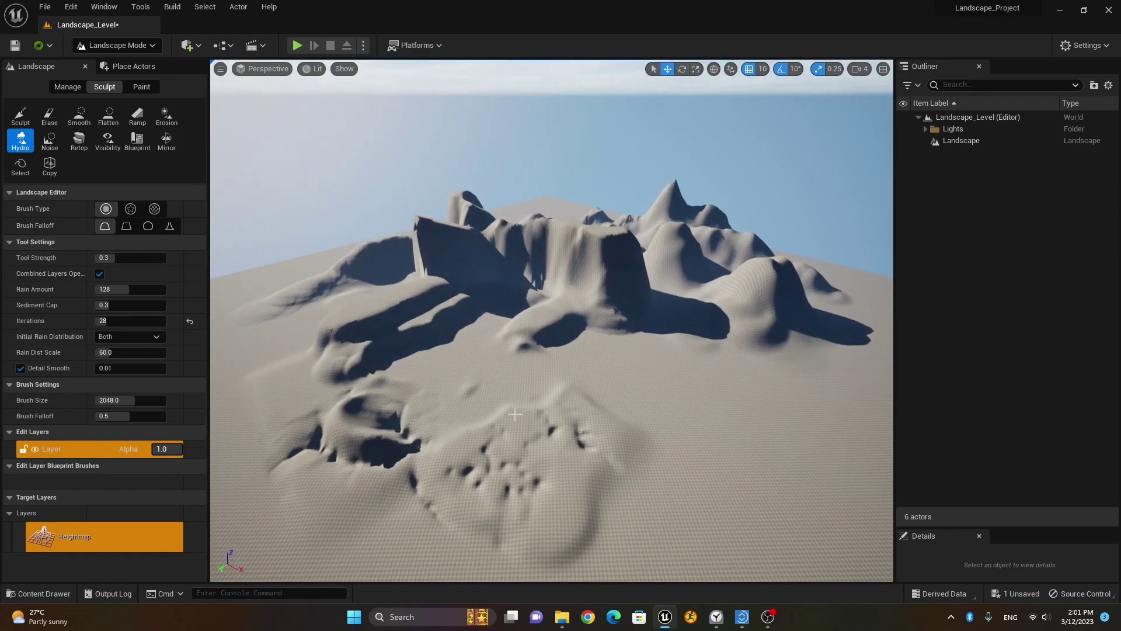
Apply the Noise tool to the pitted components, the mounds and the steep walls of the ridge
left_click(55, 149)
mouse_move(514, 437)
left_mouse_down()
mouse_move(500, 450)
mouse_move(368, 444)
mouse_move(382, 447)
left_mouse_up()
left_click_drag(541, 283, 529, 276)
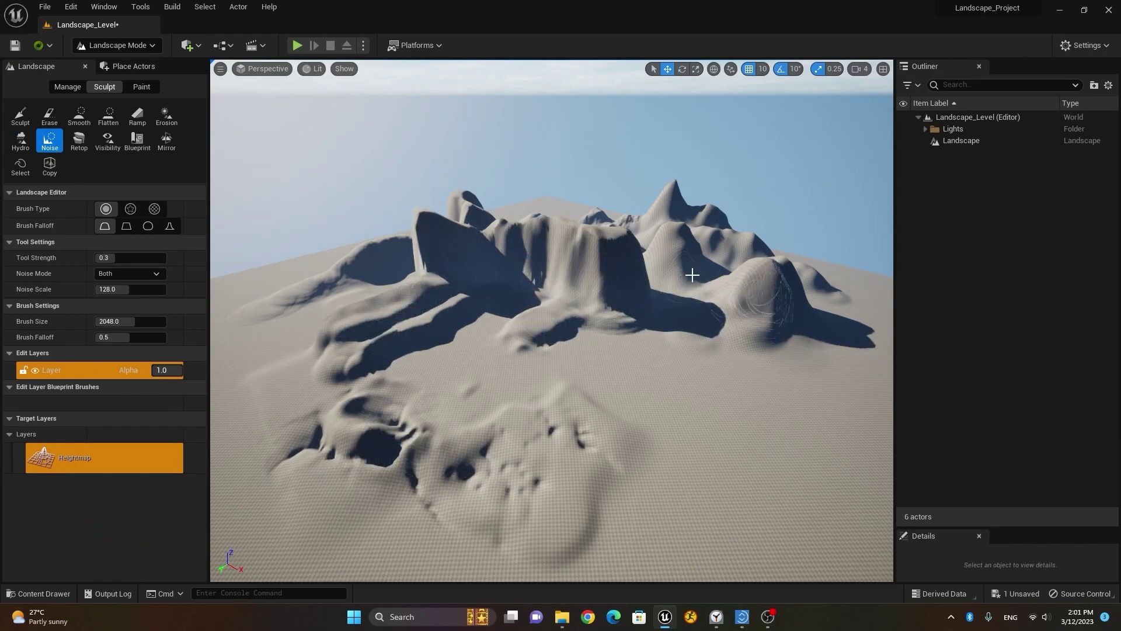
left_click_drag(533, 243, 718, 240, "alt")
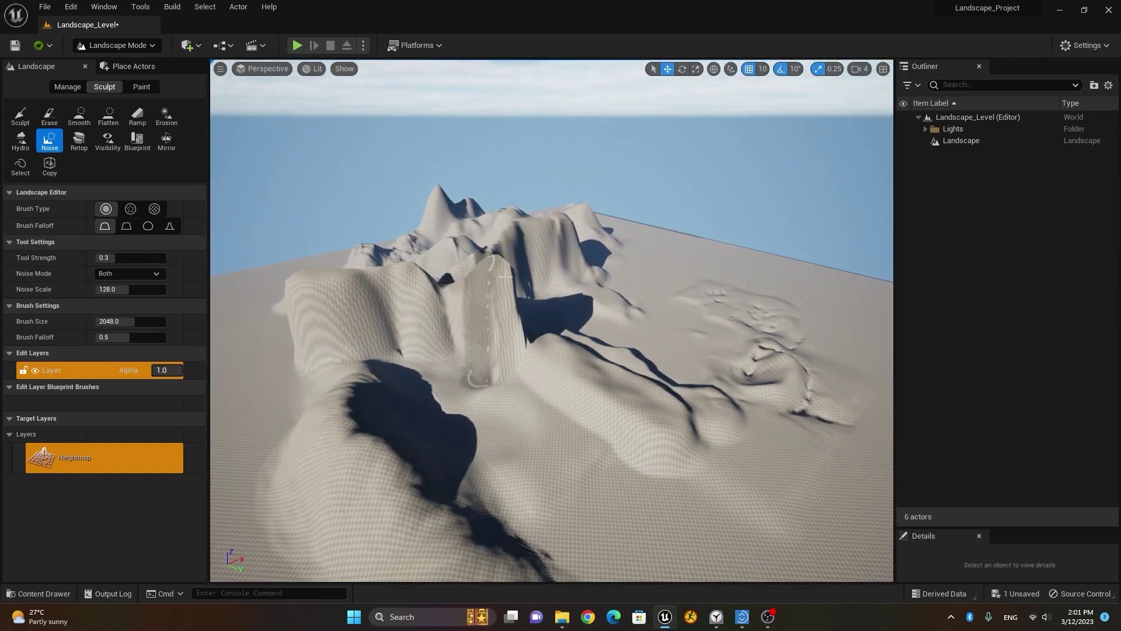
mouse_move(419, 268)
left_mouse_down()
mouse_move(275, 296)
mouse_move(367, 431)
left_mouse_up()
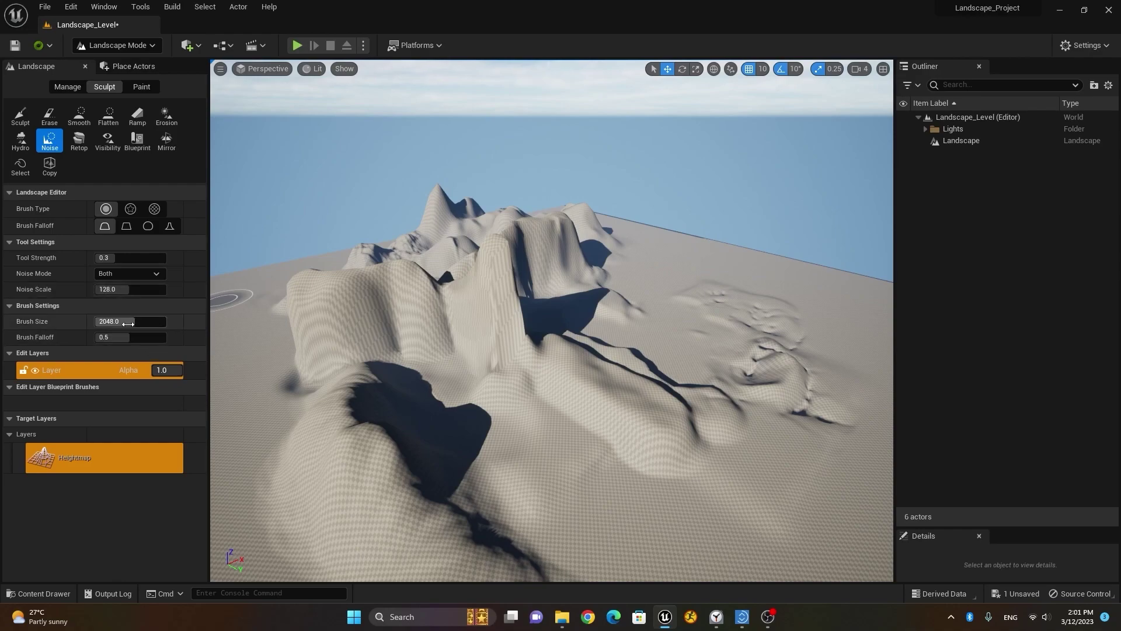
Try to apply the Retopologize tool to the steep ridge walls and the surrounding terrain, and dismiss the resulting message
left_click(85, 141)
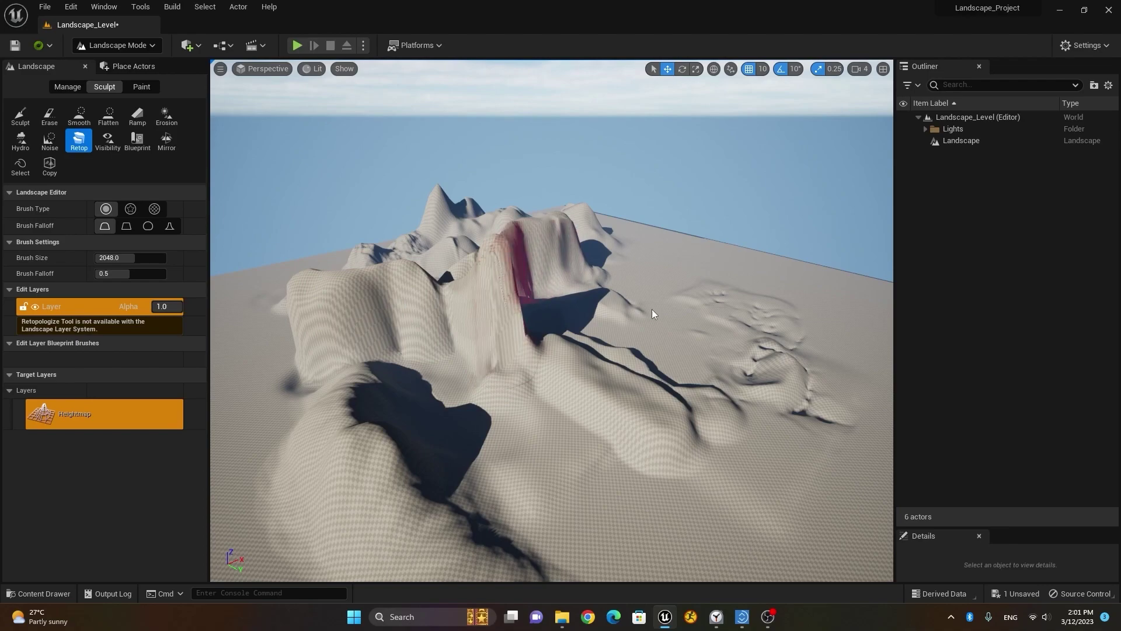
left_click(591, 279)
left_click(671, 332)
right_click_drag(616, 353, 523, 376)
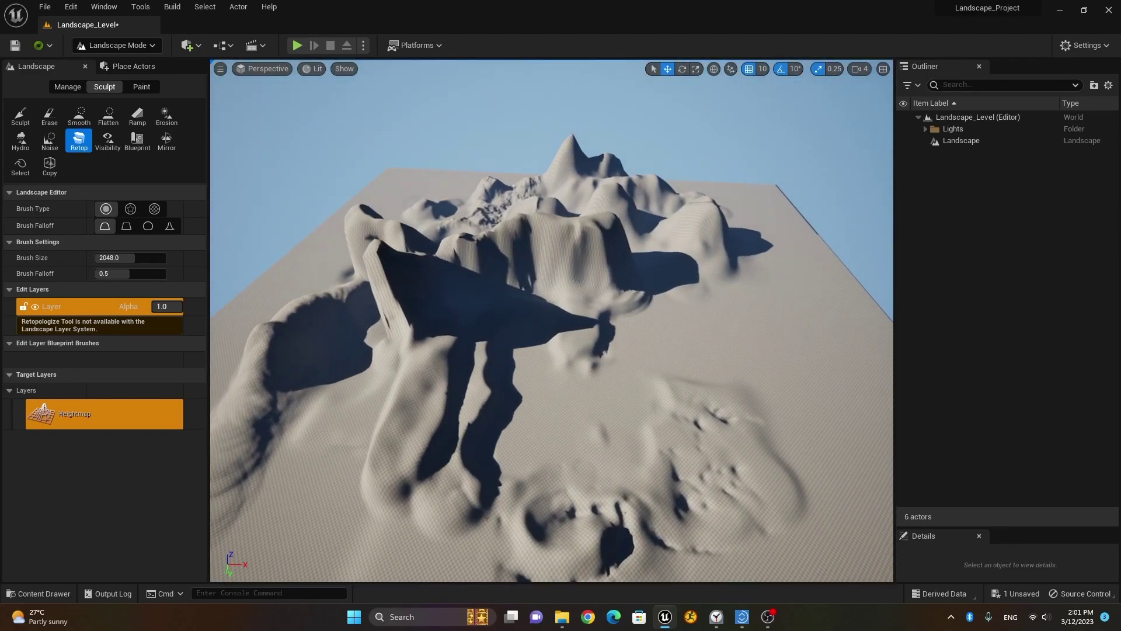
right_click_drag(506, 325, 586, 292)
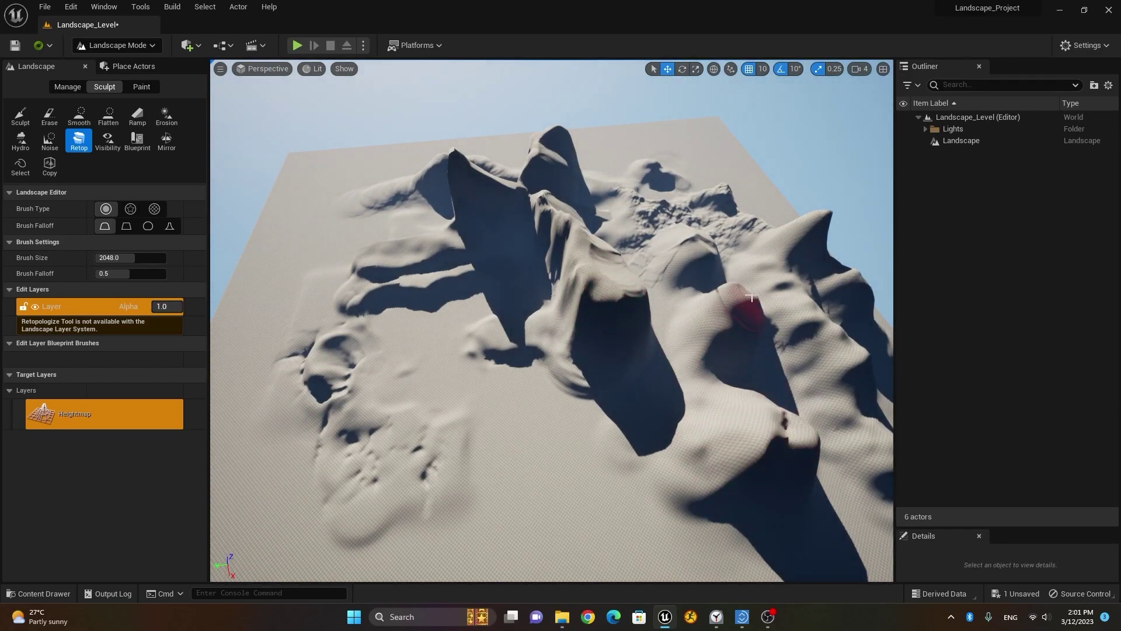
left_click(529, 301)
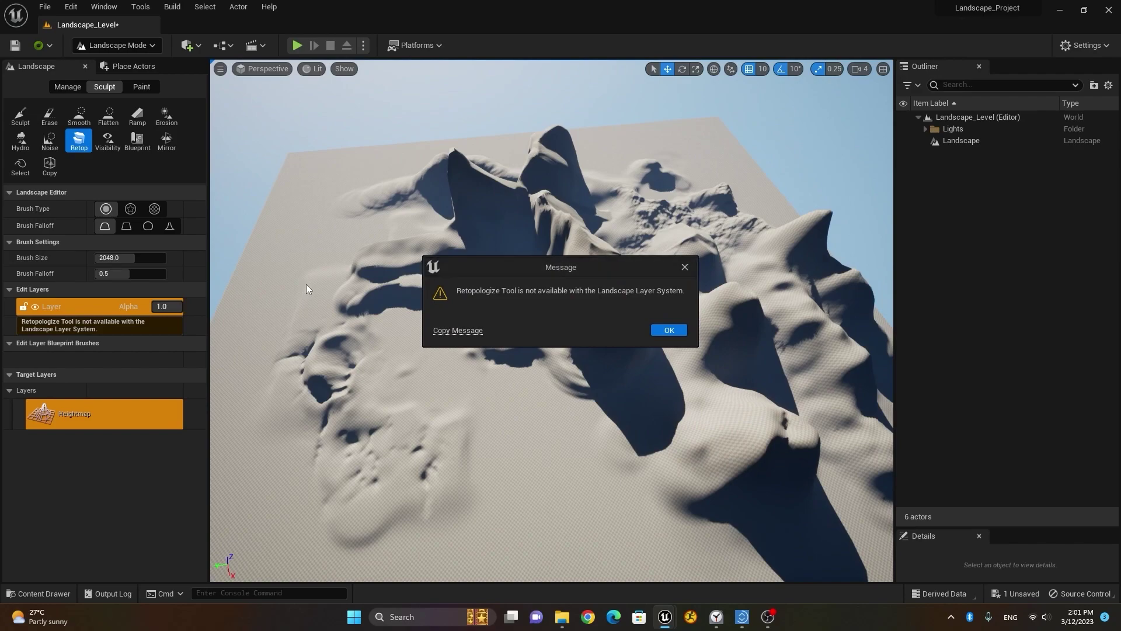
left_click(674, 330)
Recenter the Mirror tool's mirror point at 252, 252 and apply the -X to +X operation to the landscape
left_click_drag(491, 397, 835, 371, "alt")
right_click_drag(552, 284, 549, 350)
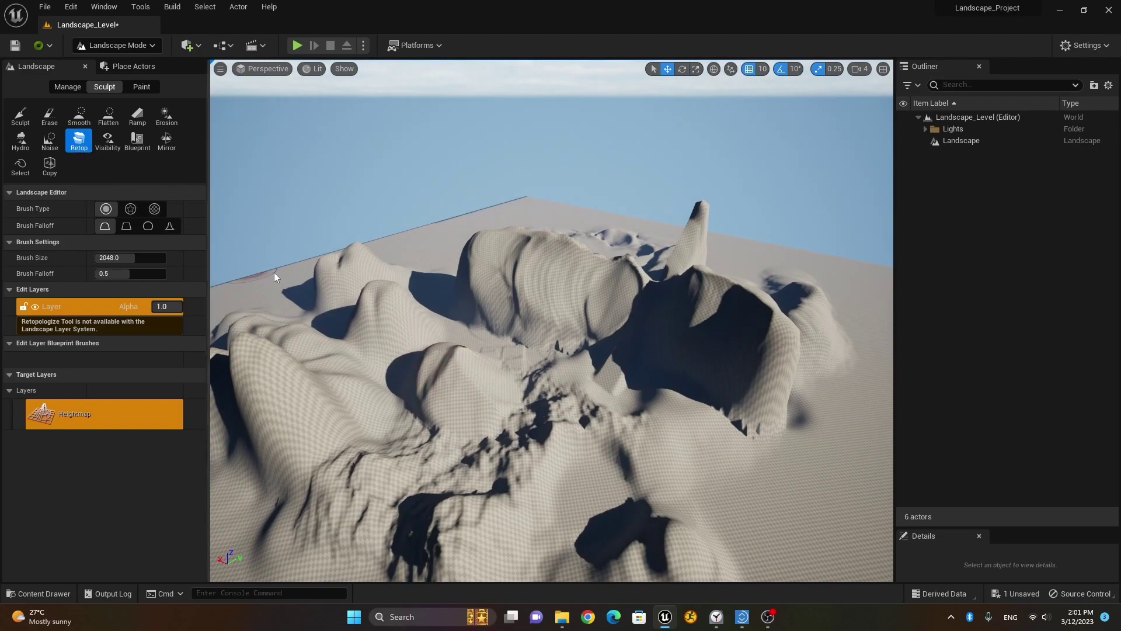
left_click(110, 140)
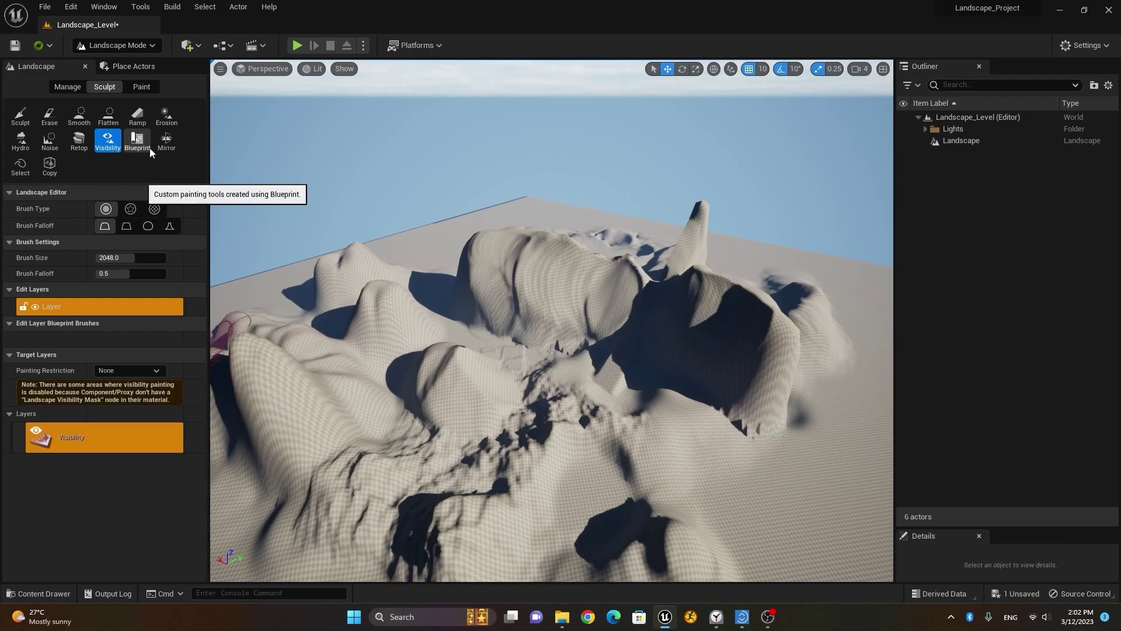
left_click(169, 146)
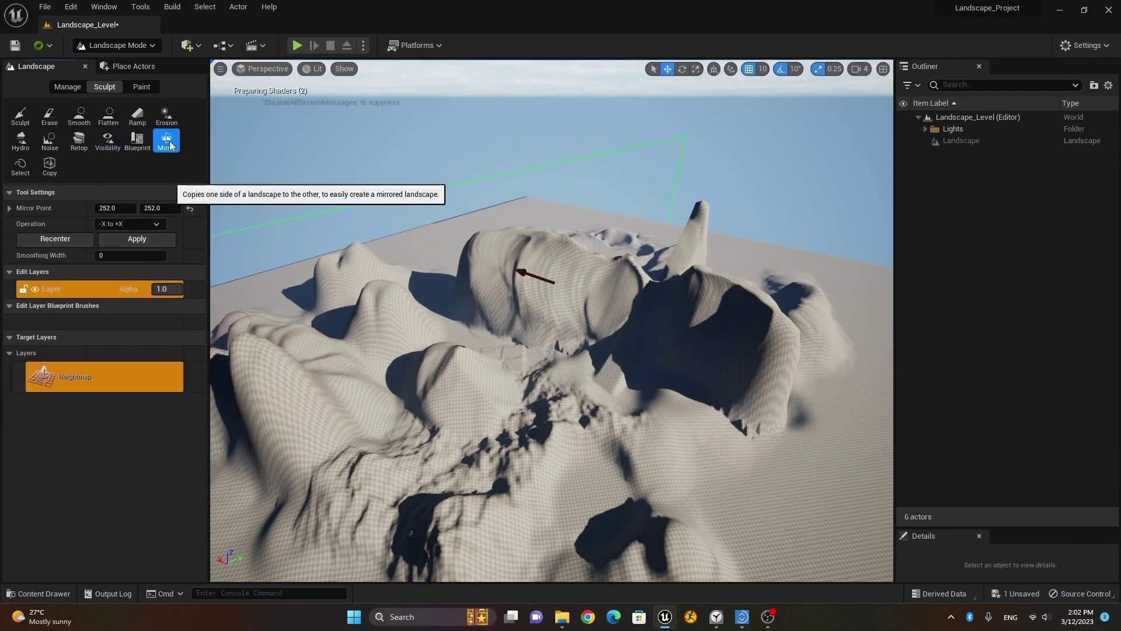
left_click_drag(468, 309, 563, 333, "alt")
left_click_drag(508, 288, 468, 303)
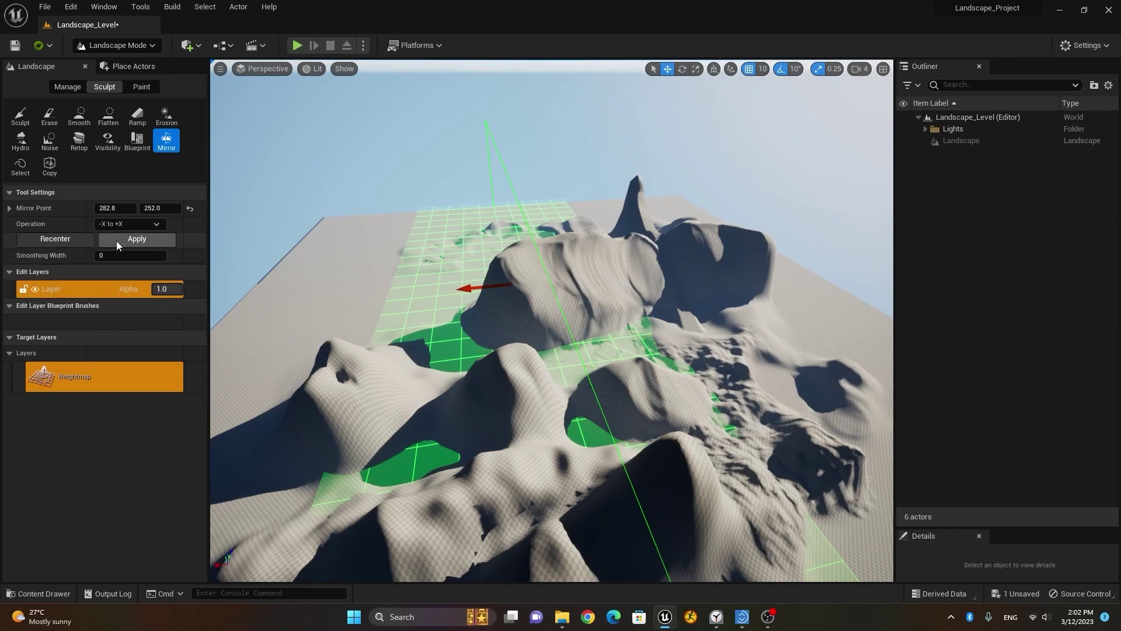
left_click(54, 240)
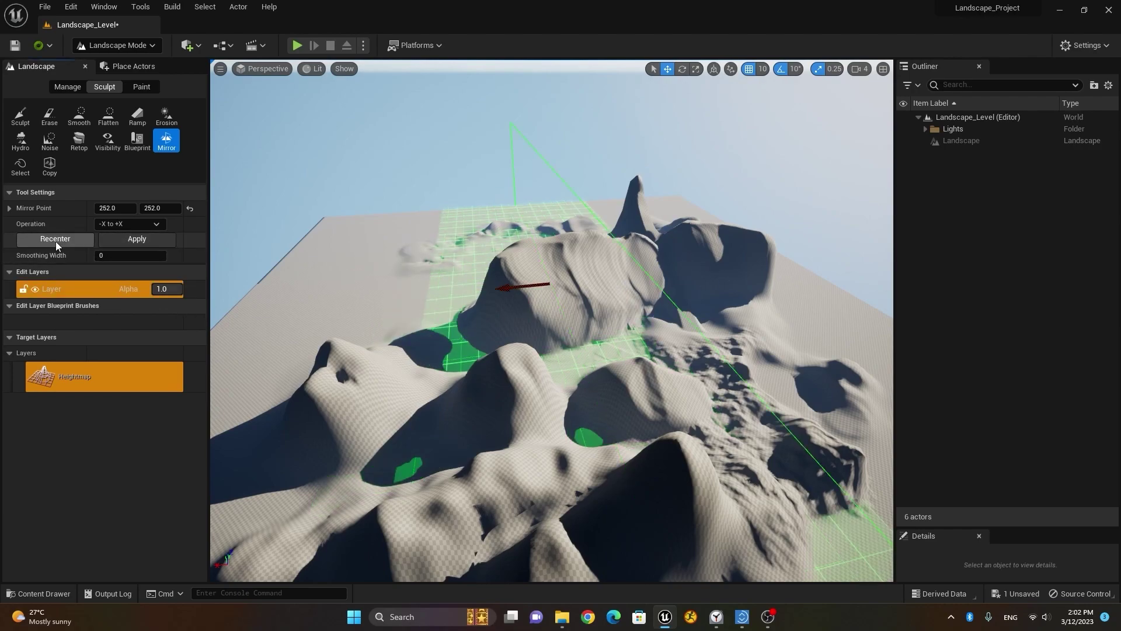
left_click(140, 240)
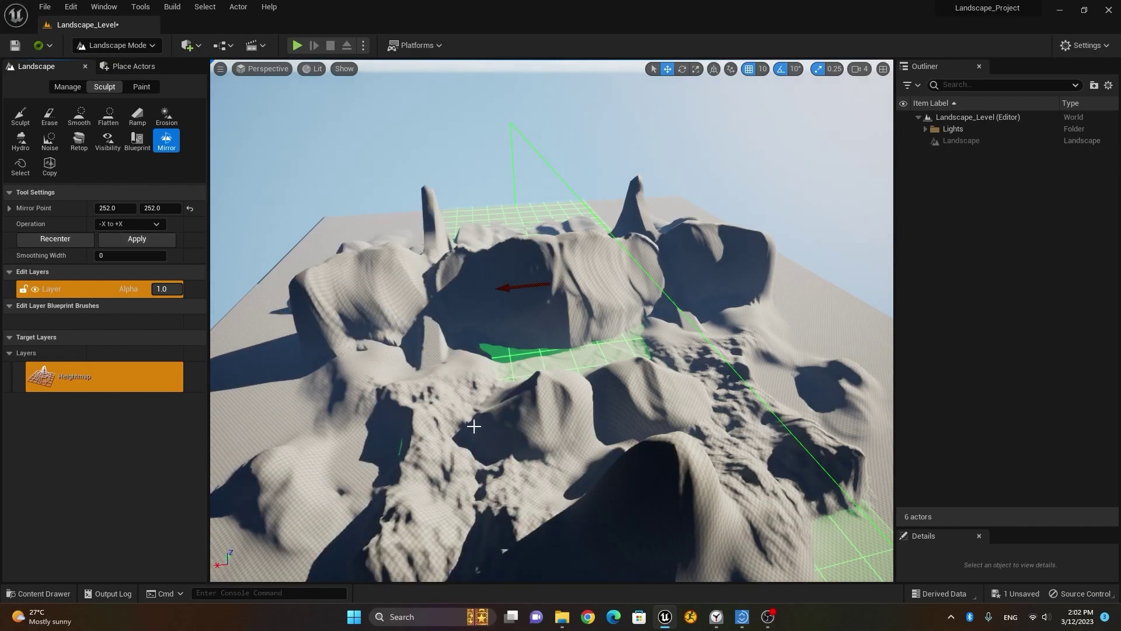
left_click_drag(359, 396, 703, 409, "alt")
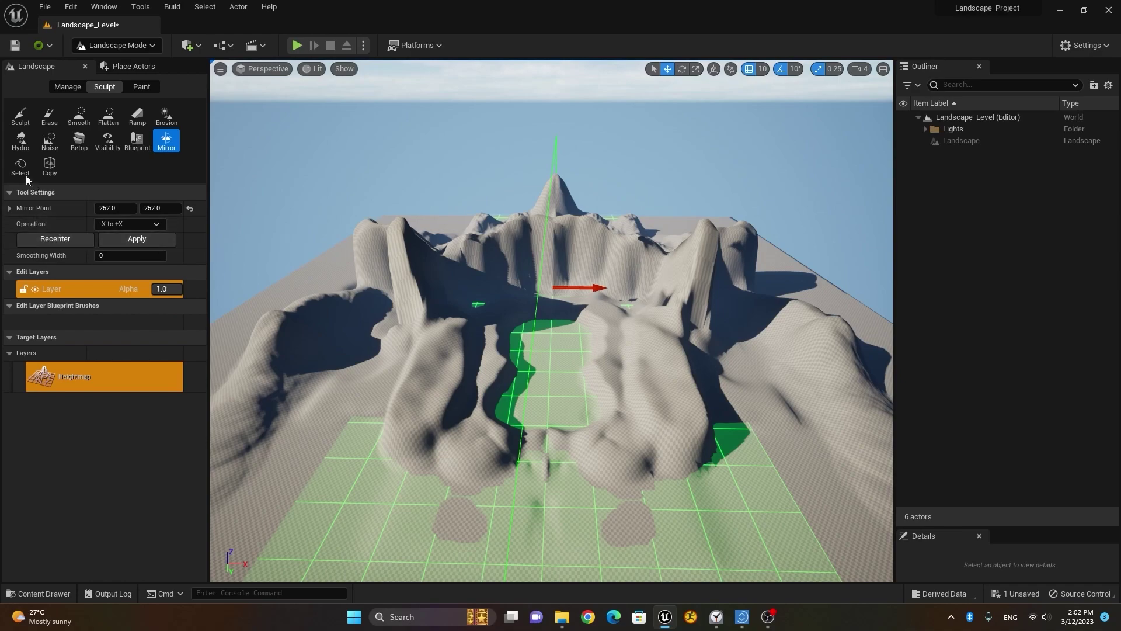
Place the Copy tool's gizmo over the foot of the sloping mounds and copy that area's landscape data into it
left_click(54, 171)
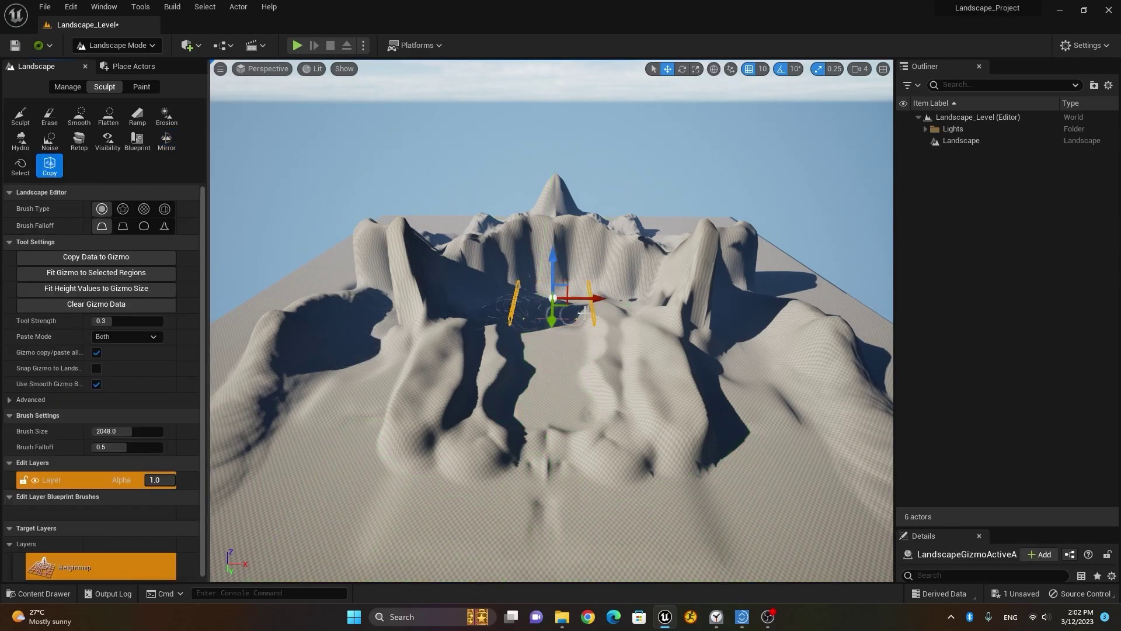
left_click_drag(593, 298, 442, 441)
left_click_drag(412, 542, 482, 517, "alt")
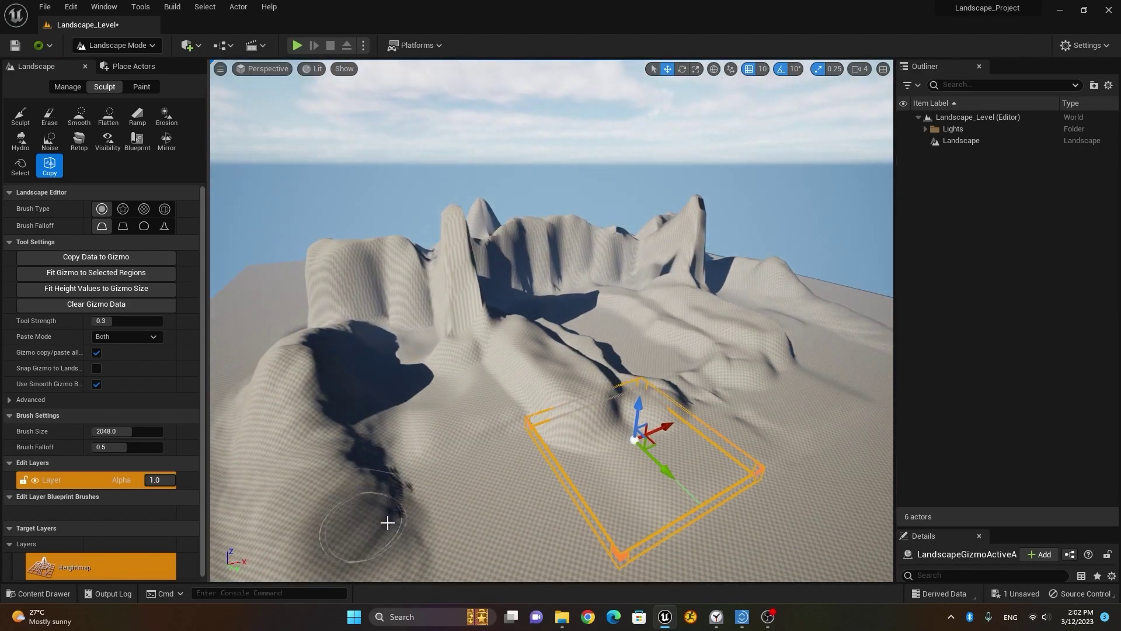
left_click(138, 257)
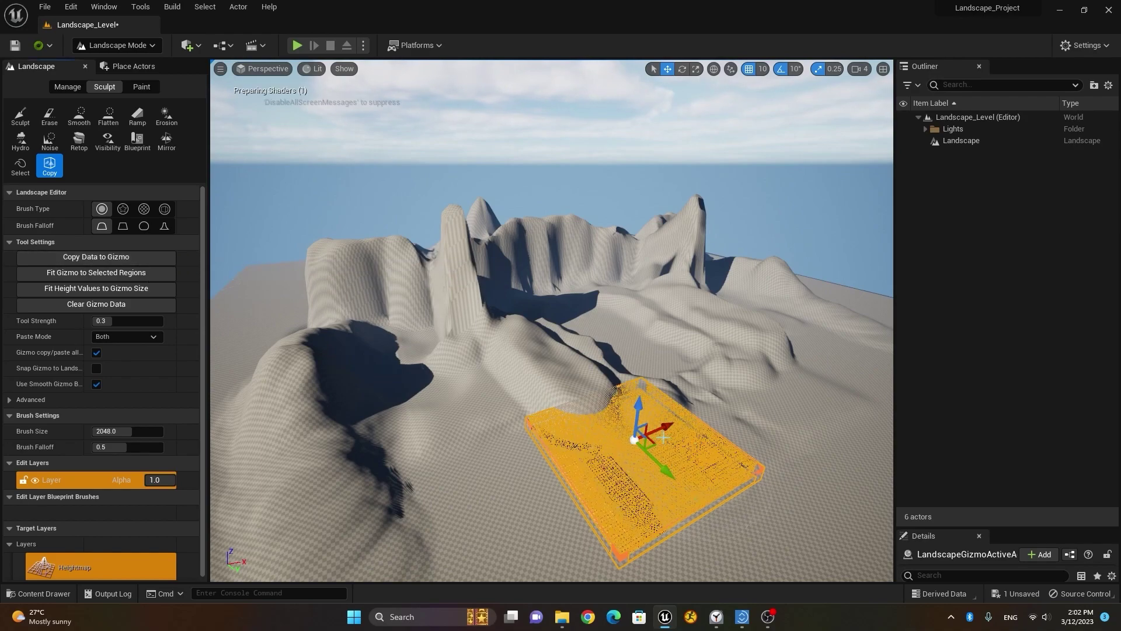
Move the gizmo with the copied data to the shaded hollow beside the ridge and paste the copied heights there
left_click_drag(660, 430, 502, 464)
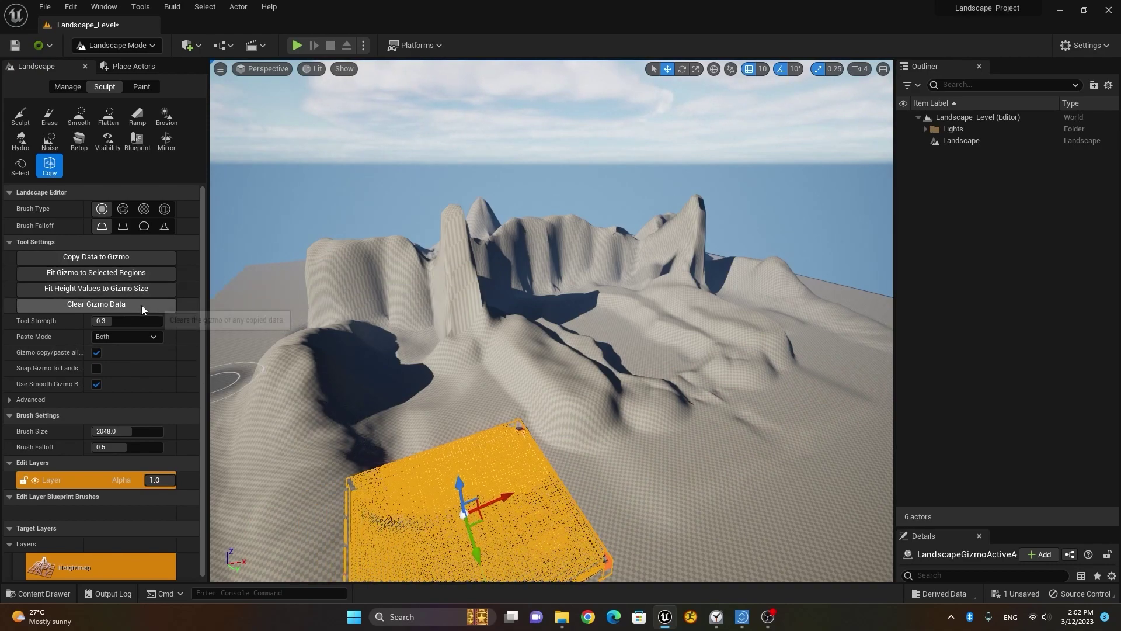
left_click(124, 275)
left_click_drag(429, 453, 451, 519)
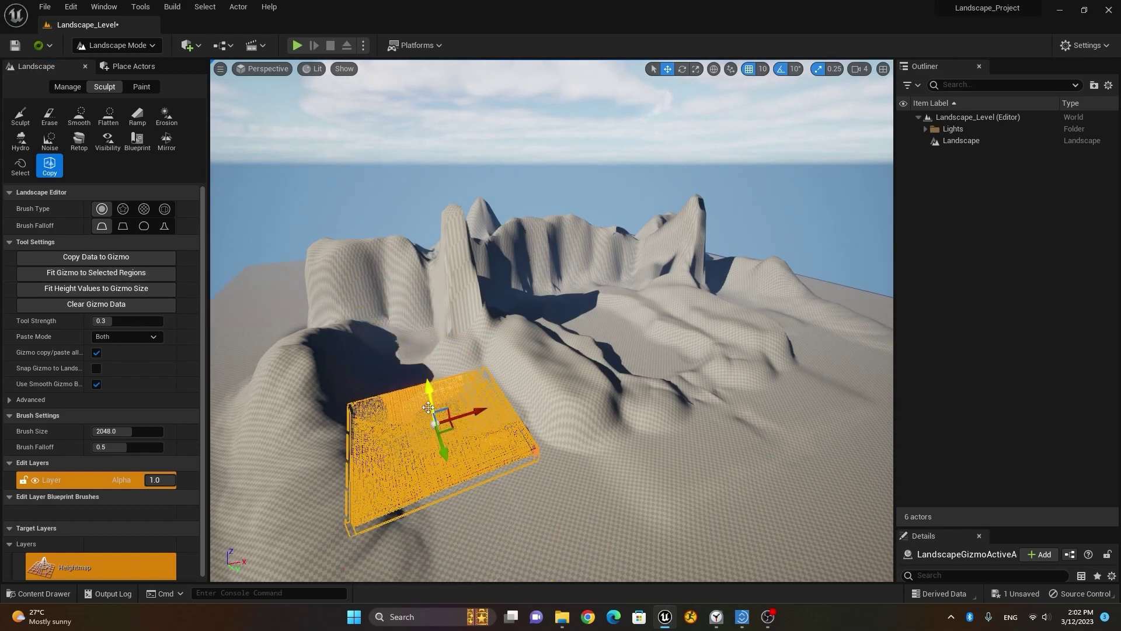
left_click_drag(429, 409, 435, 441)
mouse_move(477, 478)
left_mouse_down()
mouse_move(537, 514)
mouse_move(453, 483)
mouse_move(430, 456)
mouse_move(388, 530)
left_mouse_up()
mouse_move(455, 448)
left_mouse_down()
mouse_move(642, 385)
mouse_move(658, 391)
left_mouse_up()
Paste the copied heights onto the flat ground in front of the mounds, and move the gizmo away along X
mouse_move(507, 514)
left_mouse_down("alt")
mouse_move(631, 506)
mouse_move(514, 487)
mouse_move(508, 513)
left_mouse_up("alt")
left_click_drag(509, 432, 475, 571)
mouse_move(514, 529)
left_mouse_down()
mouse_move(462, 525)
mouse_move(446, 482)
mouse_move(591, 559)
left_mouse_up()
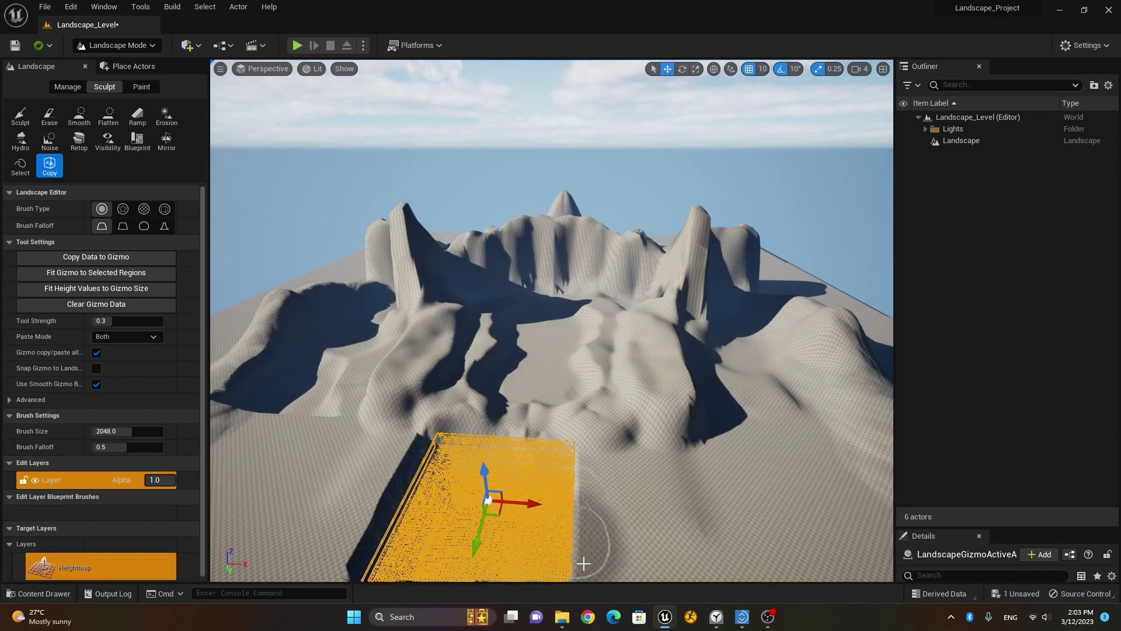
left_click_drag(537, 508, 910, 496)
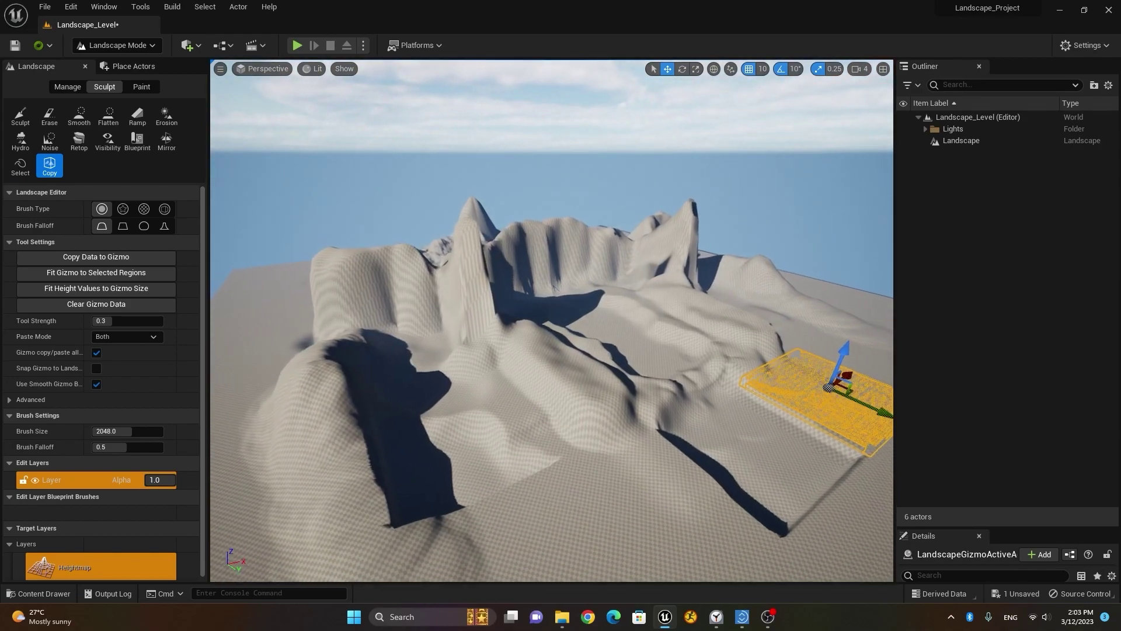
key("s")
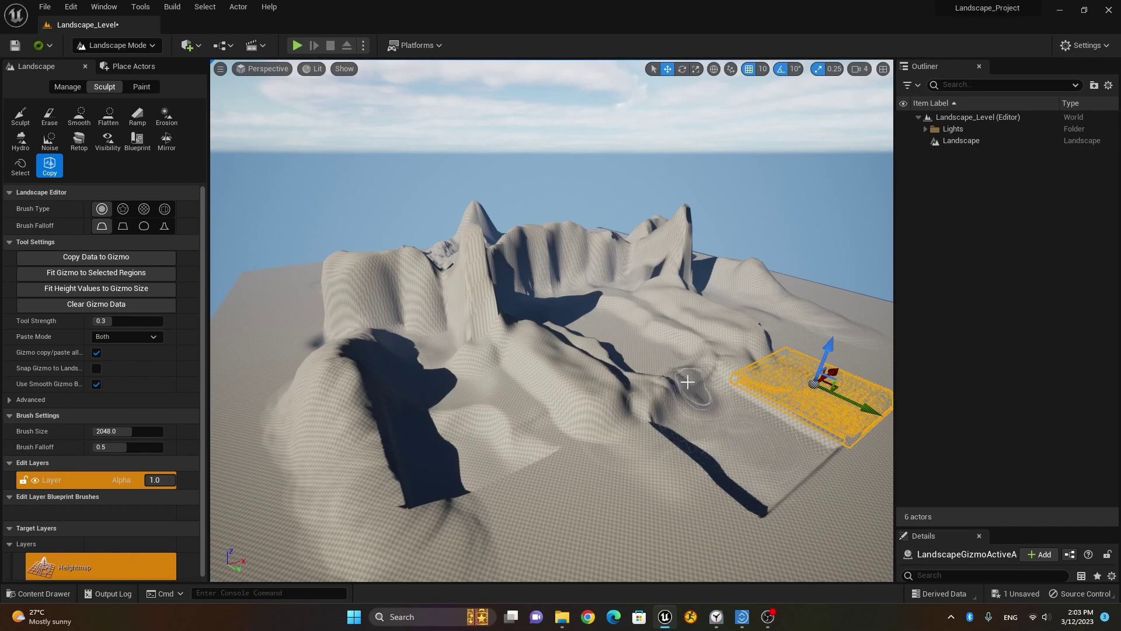
left_click_drag(663, 436, 588, 410, "alt")
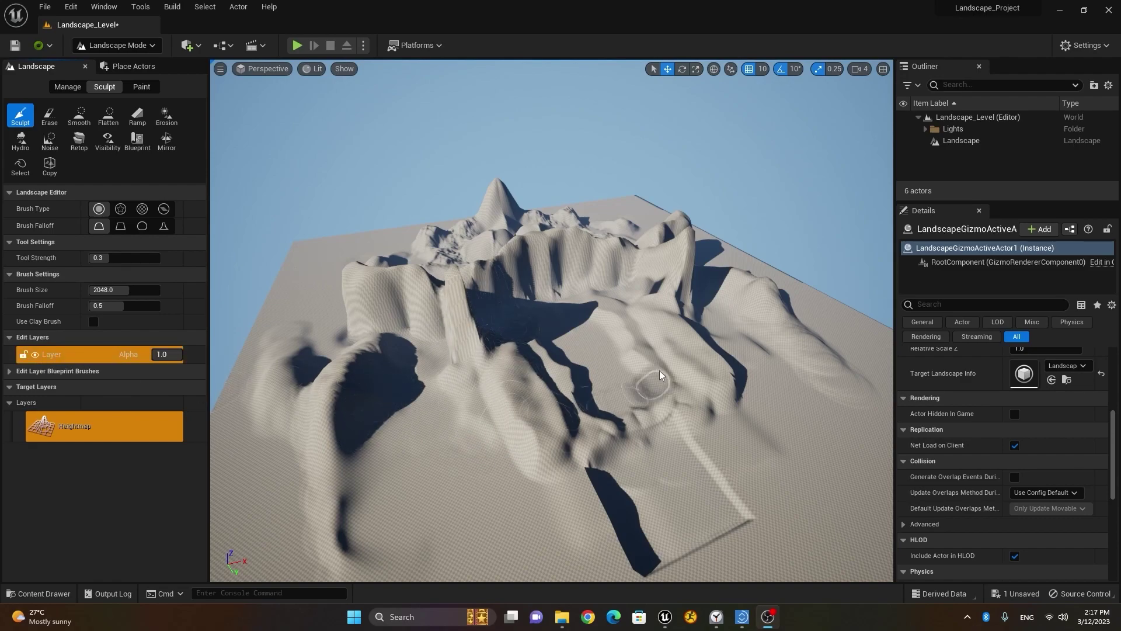
Create a new edit layer and raise a mound on it in the foreground with the Sculpt tool
right_click(72, 355)
left_click(113, 380)
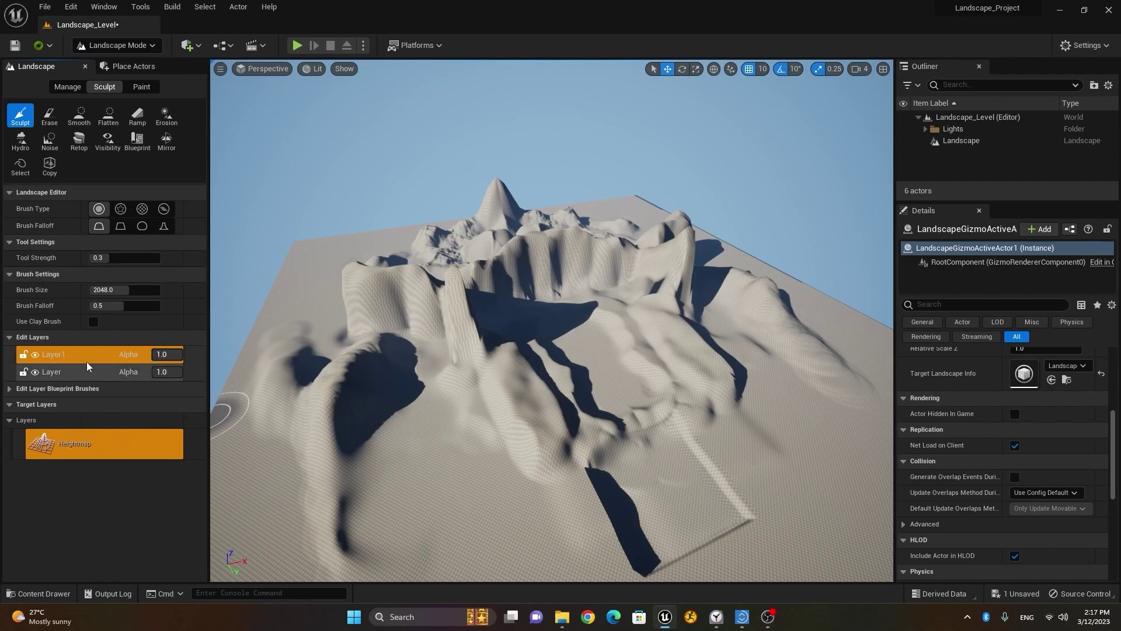
left_click(366, 430)
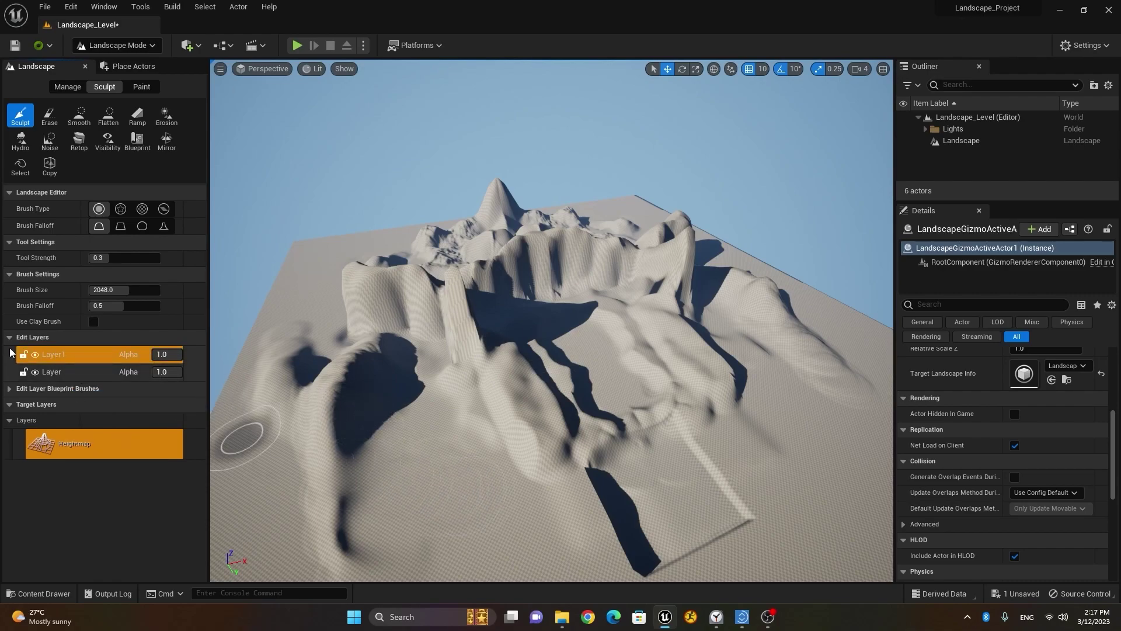
mouse_move(425, 486)
left_mouse_down()
mouse_move(444, 474)
mouse_move(425, 464)
mouse_move(382, 477)
mouse_move(428, 486)
mouse_move(401, 439)
mouse_move(446, 441)
left_mouse_up()
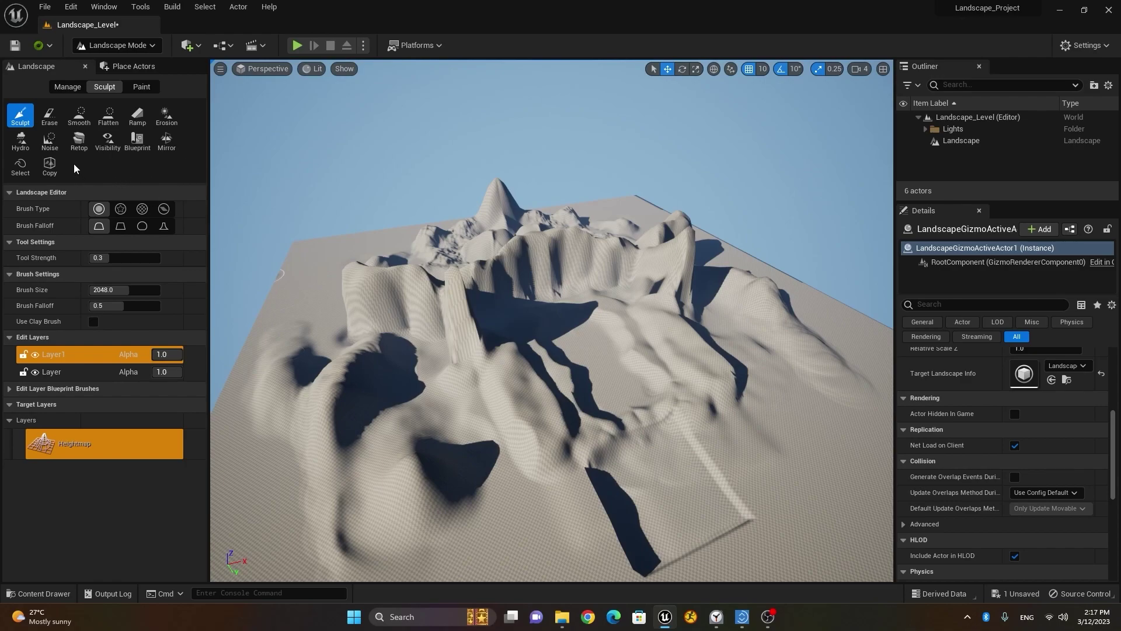
Sculpt rough, rocky detail over the foreground mounds and slopes of the new layer using the textured alpha brush type
left_click(50, 143)
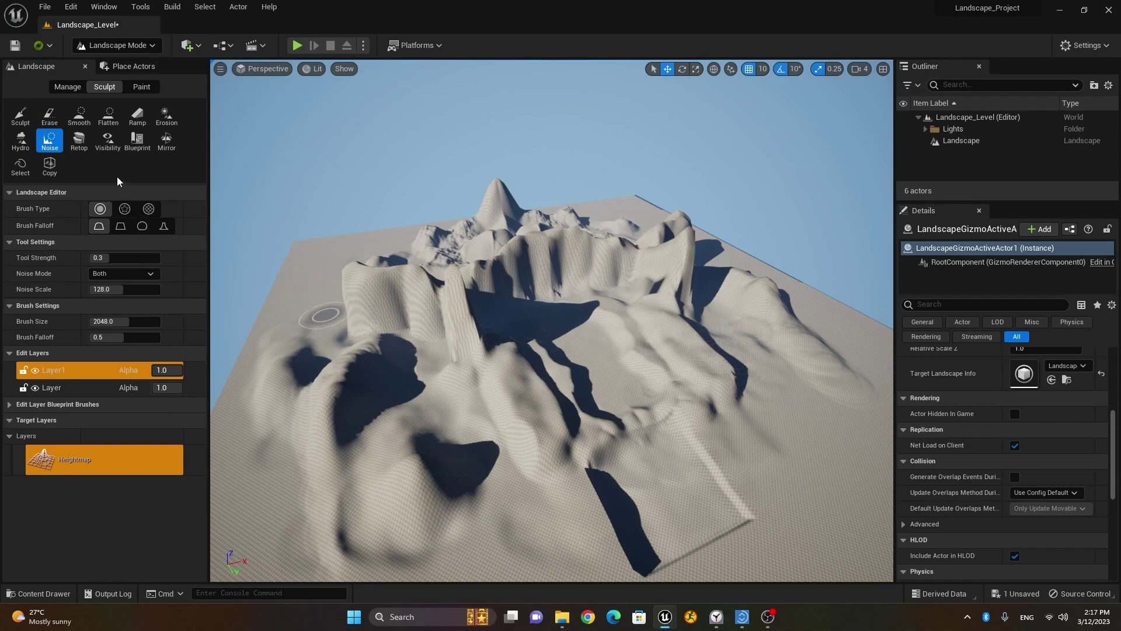
left_click(24, 121)
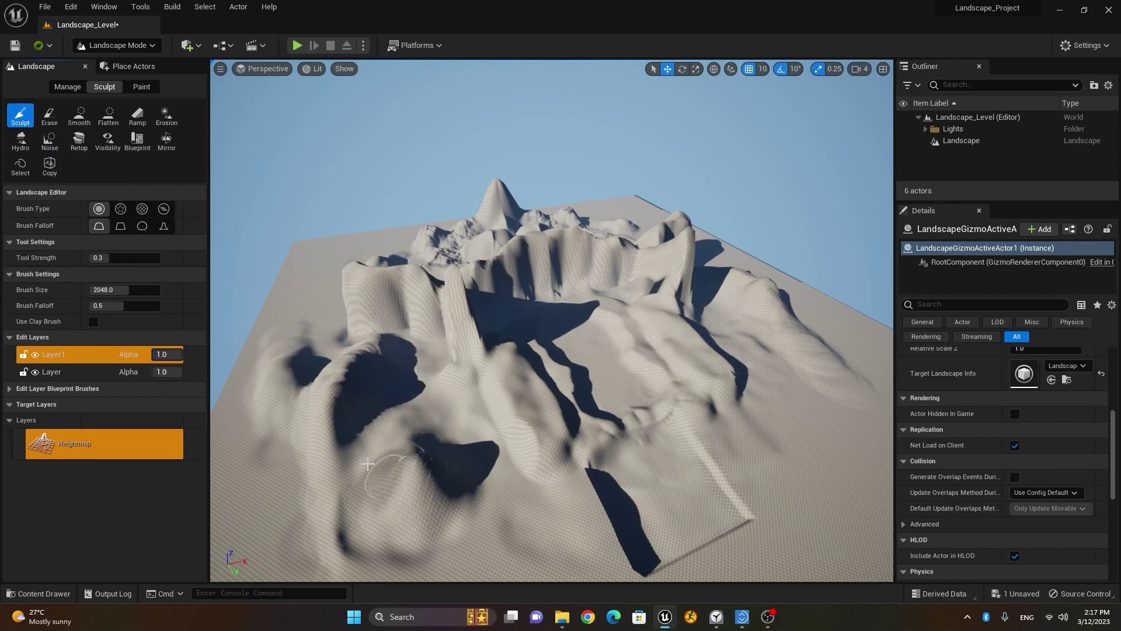
left_click(119, 209)
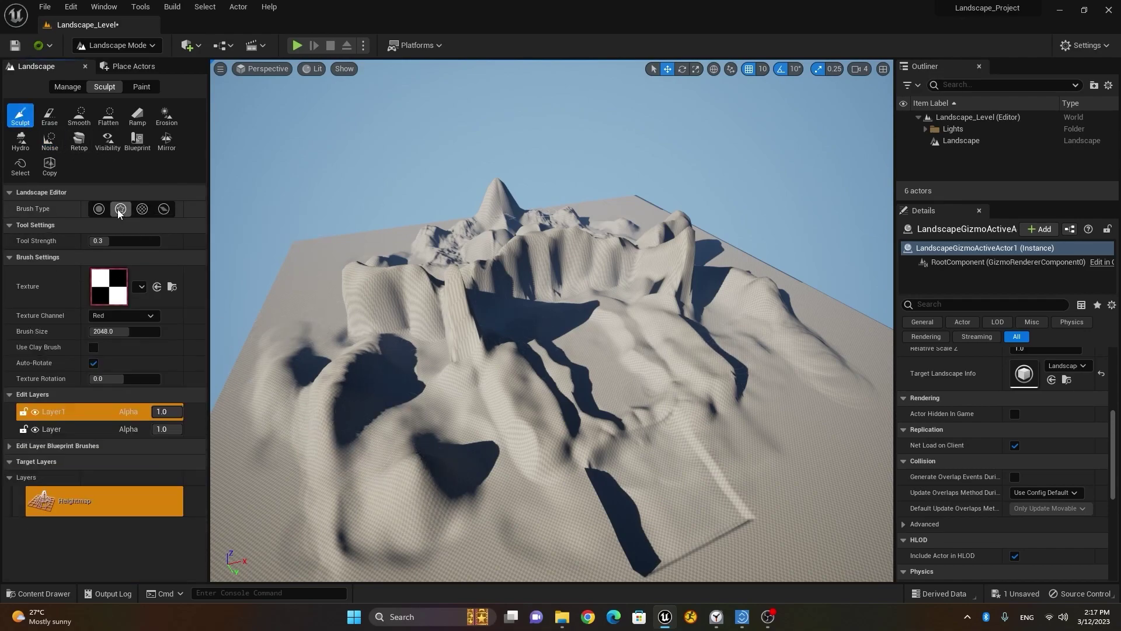
mouse_move(528, 415)
left_mouse_down()
mouse_move(418, 510)
mouse_move(350, 468)
mouse_move(268, 478)
mouse_move(267, 502)
mouse_move(560, 507)
mouse_move(487, 525)
mouse_move(528, 444)
left_mouse_up()
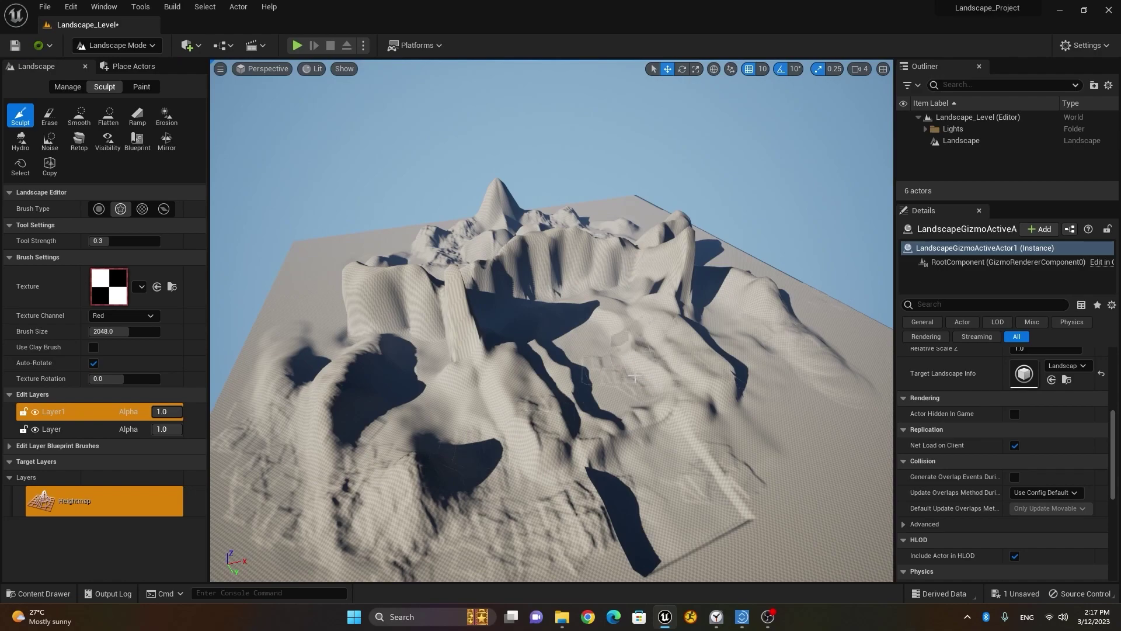
left_click_drag(722, 483, 522, 507)
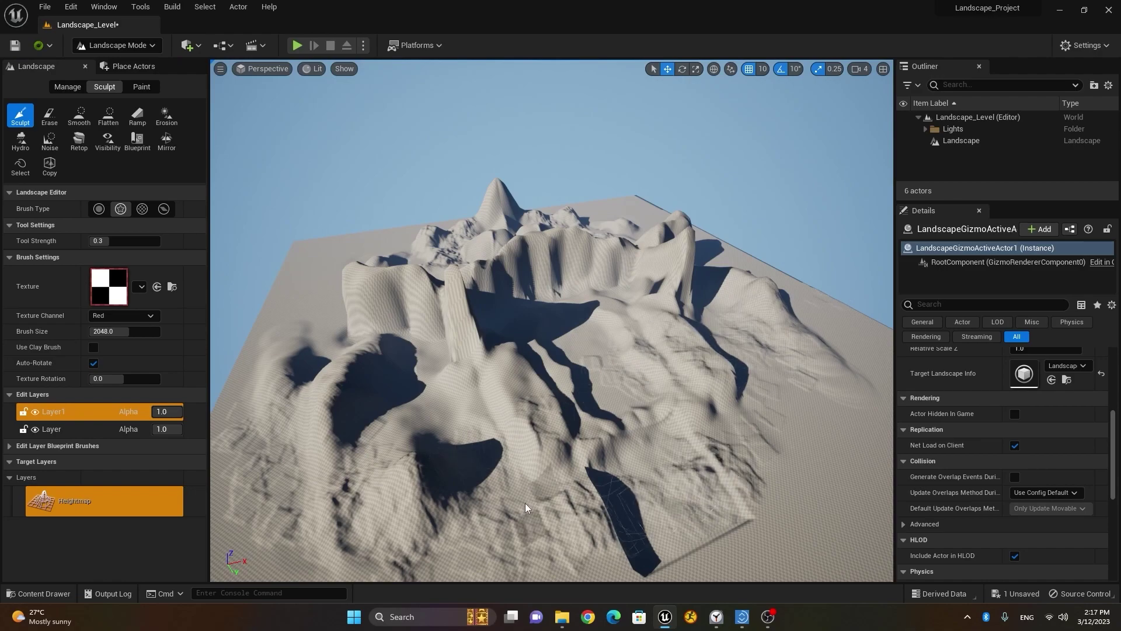
left_click_drag(379, 356, 512, 287)
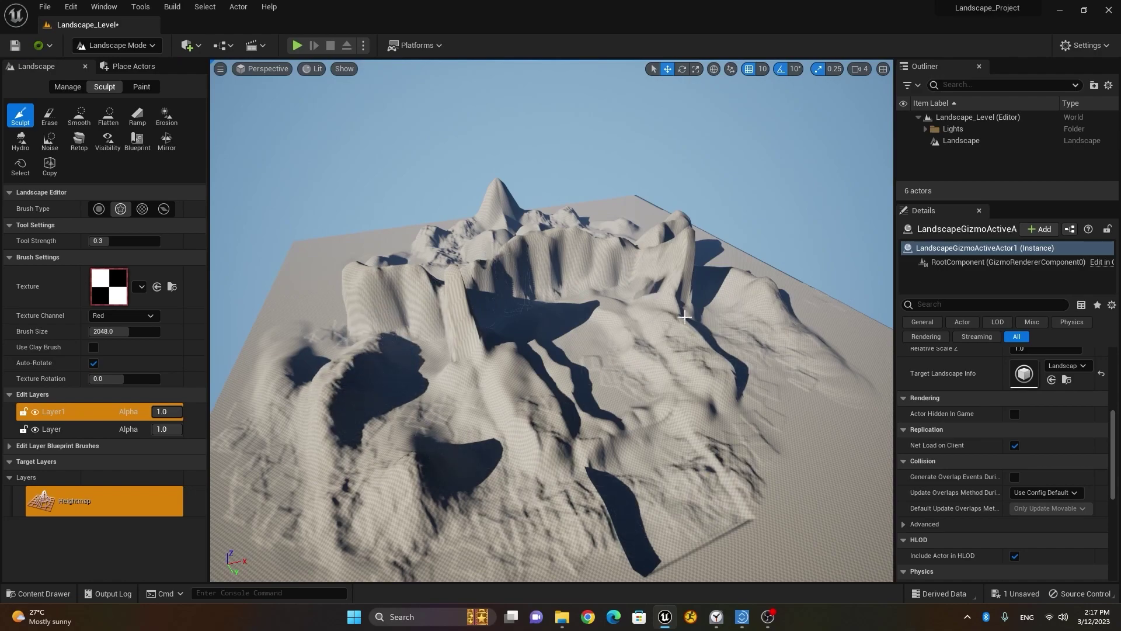
Select the Smooth tool and toggle Layer1's visibility repeatedly to compare the terrain with and without it, leaving the layer shown
left_click(79, 117)
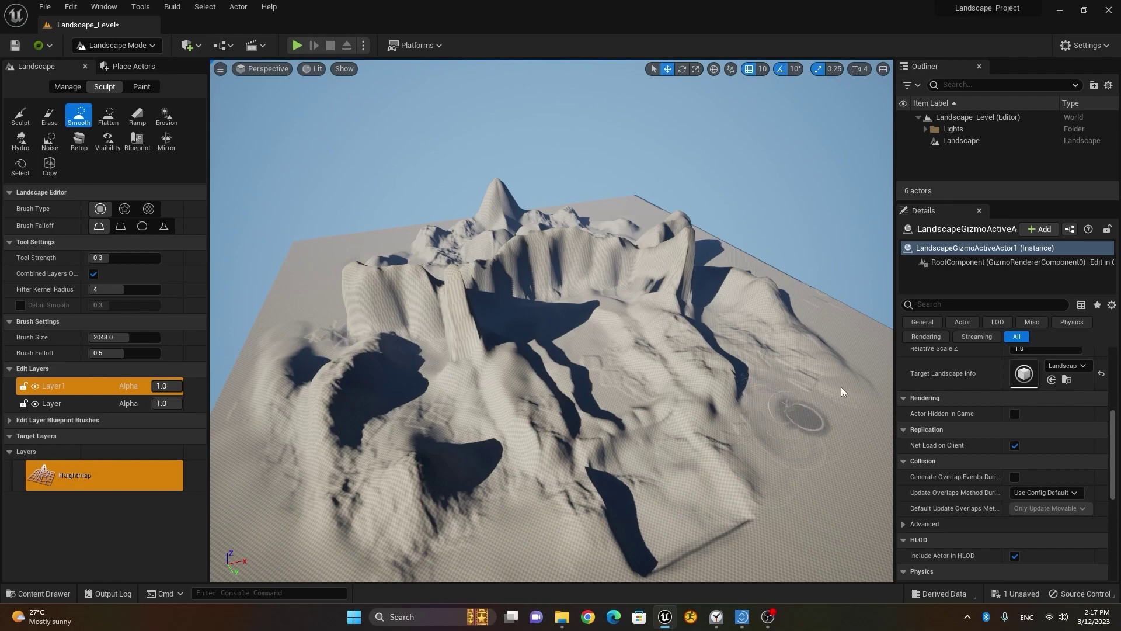
left_click_drag(393, 355, 420, 303, "alt")
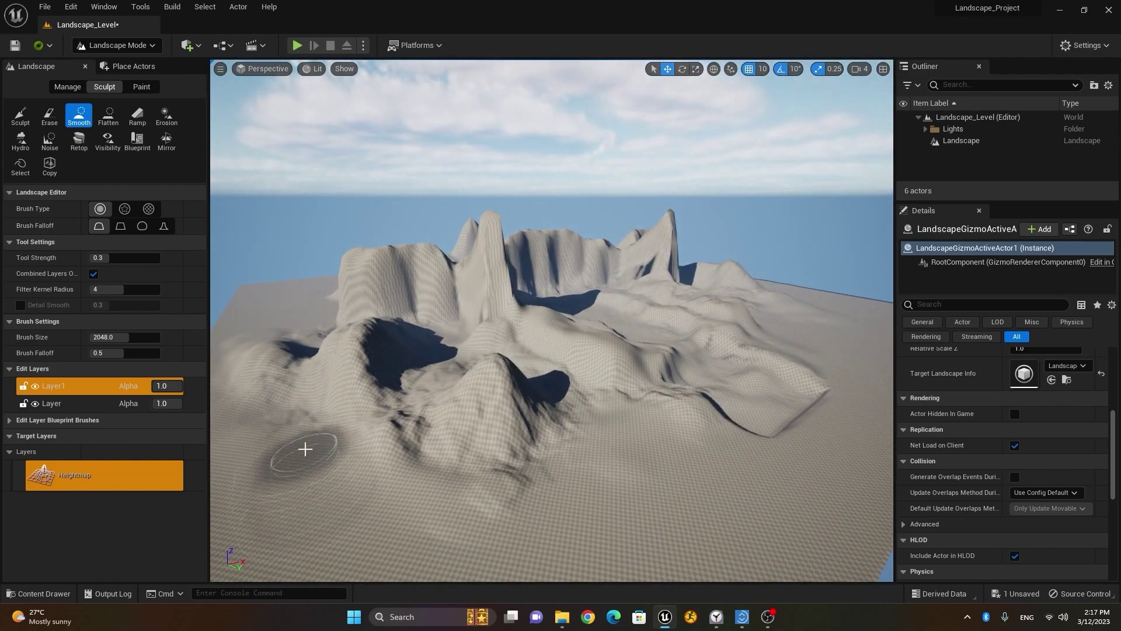
right_click_drag(652, 502, 608, 433)
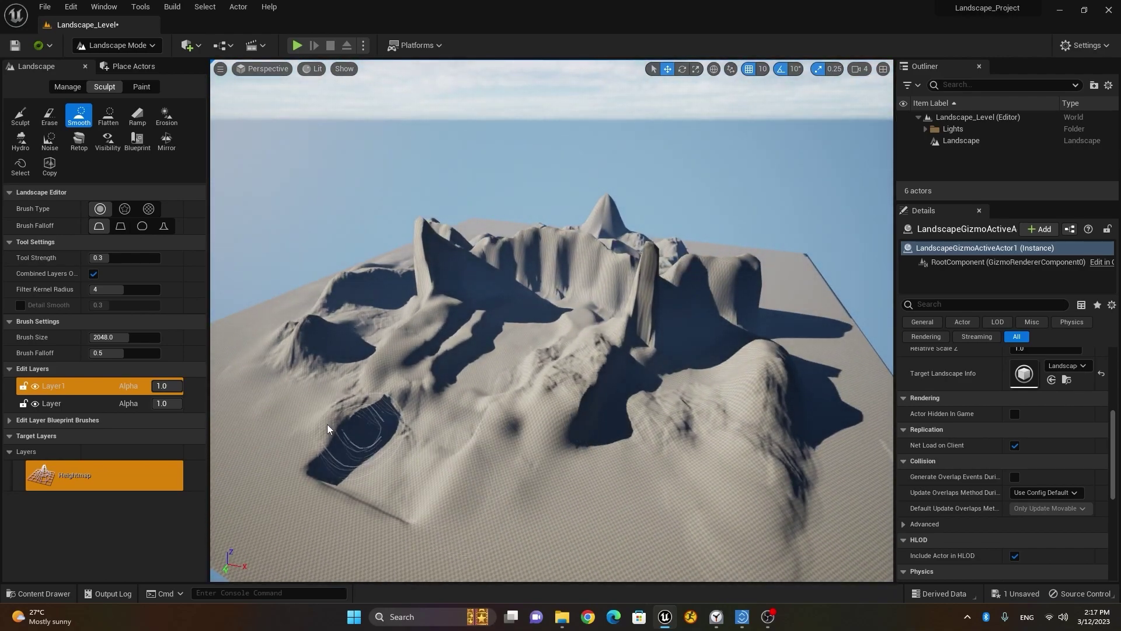
left_click_drag(295, 467, 455, 467, "alt")
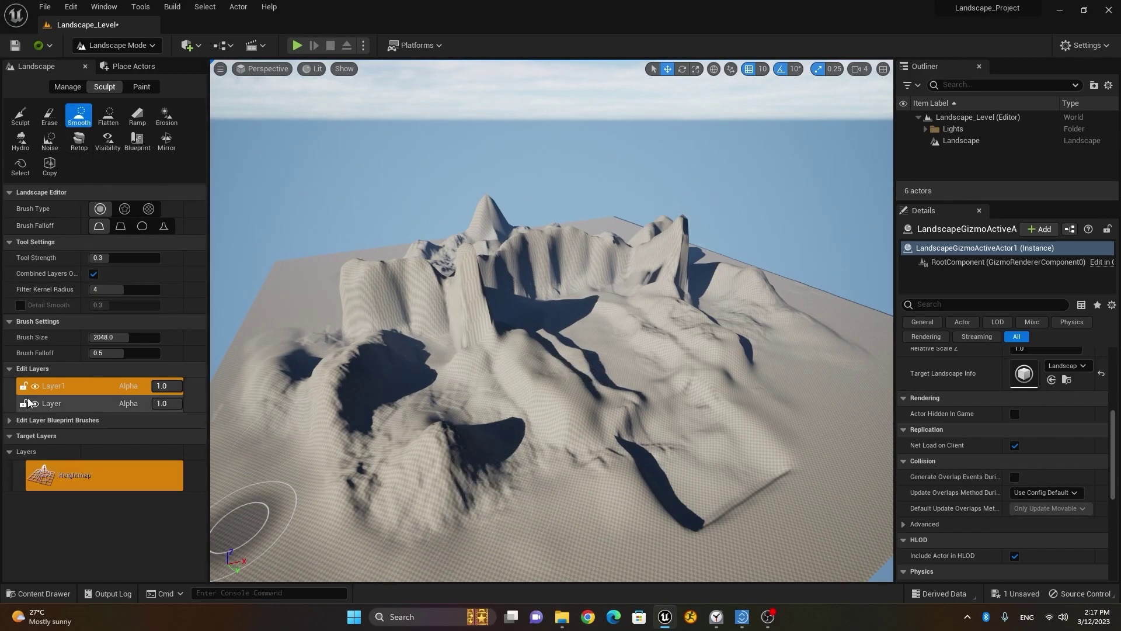
left_click(35, 387)
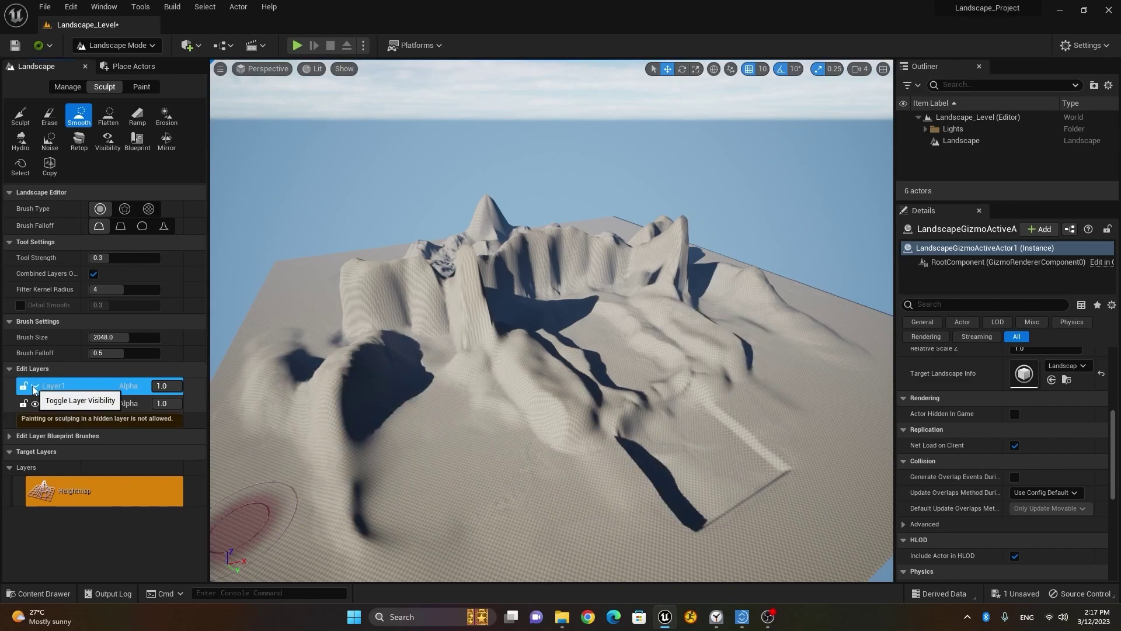
left_click(33, 387)
left_click(33, 387)
left_click(33, 387)
left_click(35, 387)
left_click(35, 387)
left_click(34, 387)
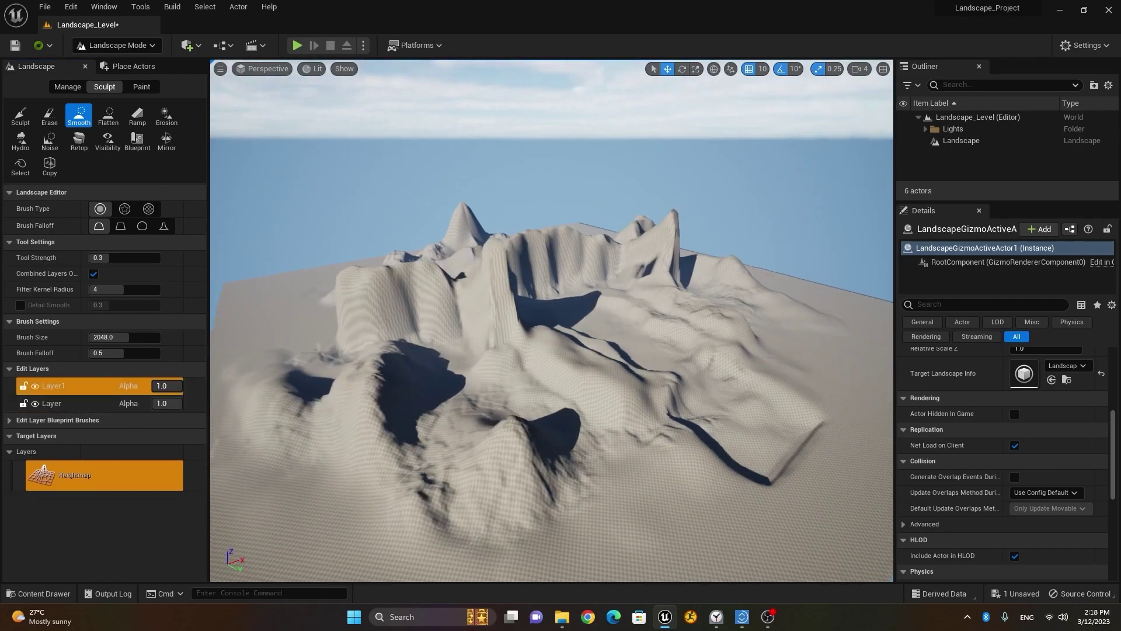
Hide and show Layer1 once more to compare the terrain with and without its sculpting
left_click(35, 386)
left_click(35, 386)
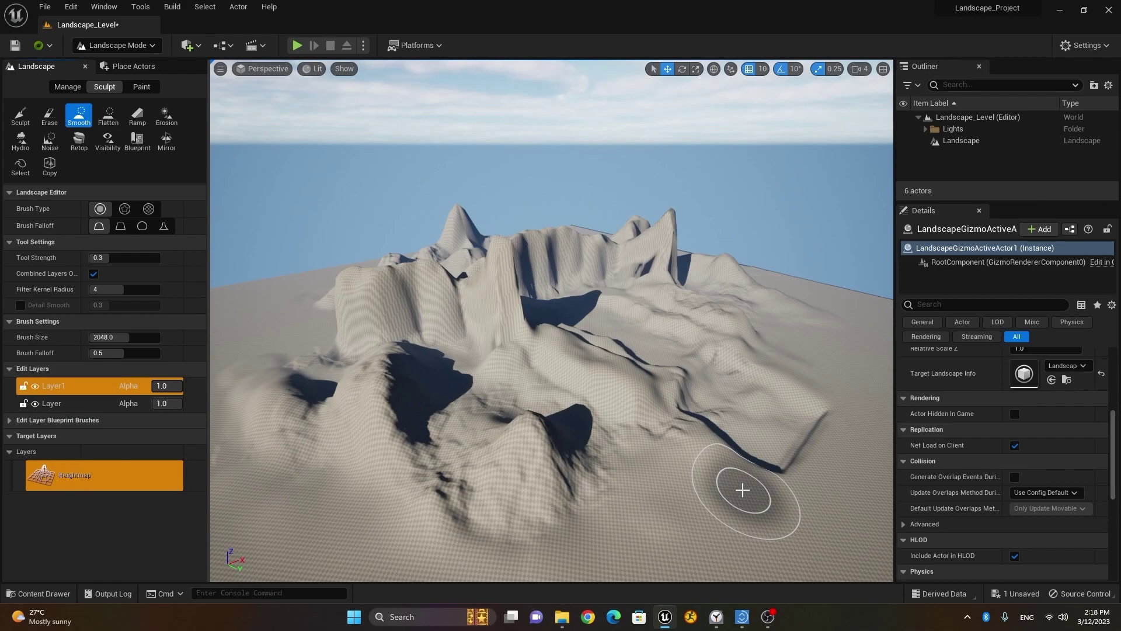
mouse_move(671, 457)
left_mouse_down("alt")
mouse_move(450, 491)
mouse_move(155, 196)
left_mouse_up("alt")
Look over the Paint and Manage tool sets with the Landscape actor selected, and return to the Sculpt tools
left_click(151, 86)
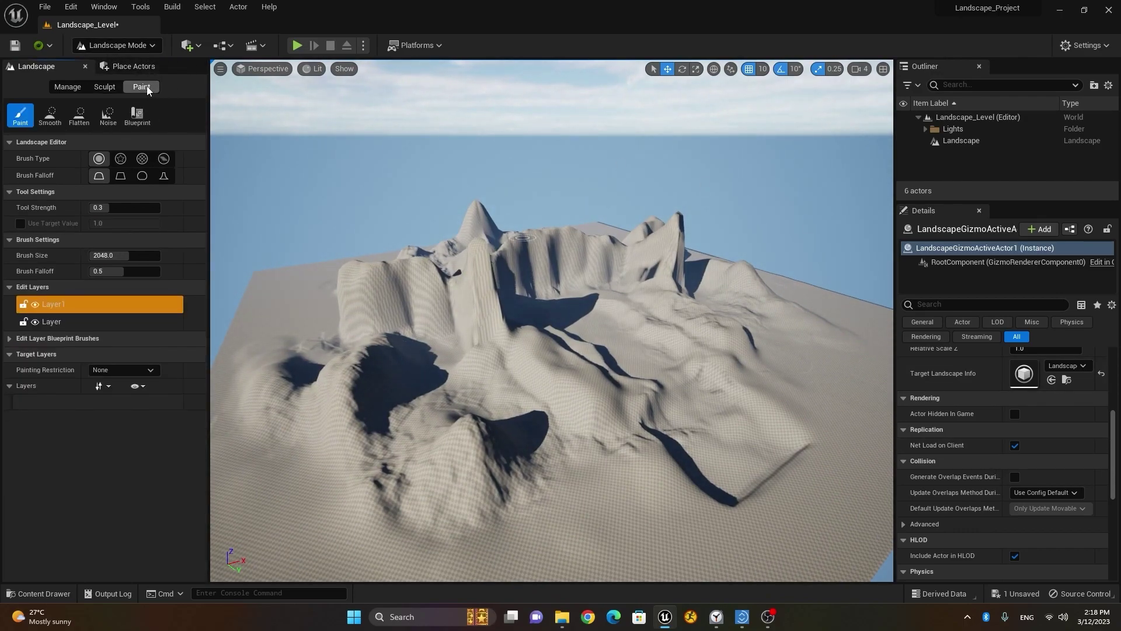
left_click(964, 142)
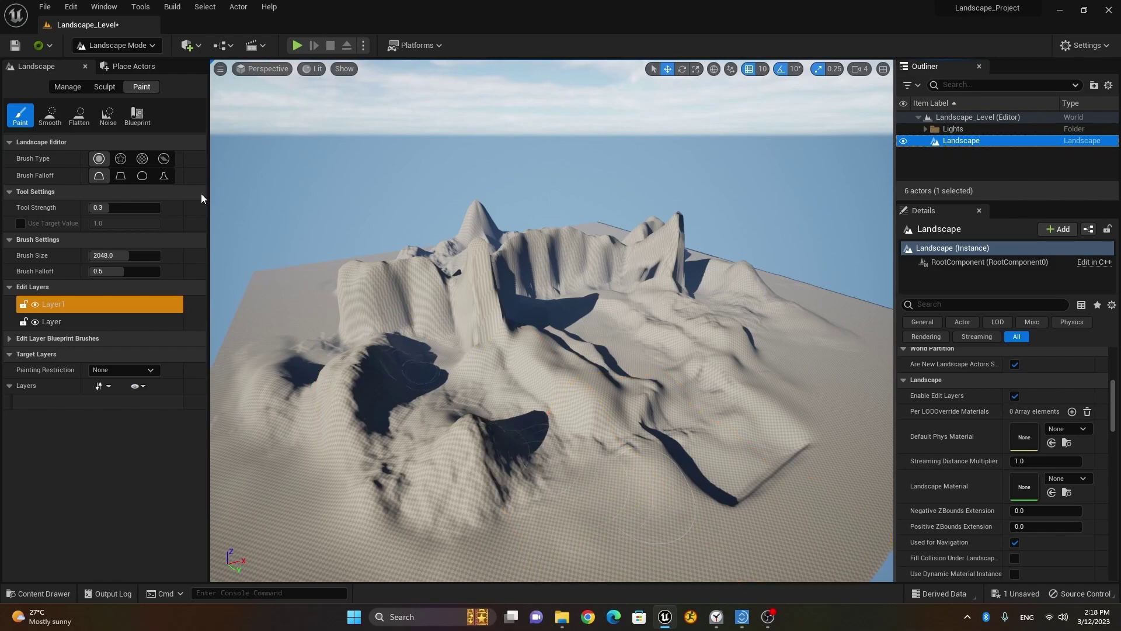
left_click(69, 87)
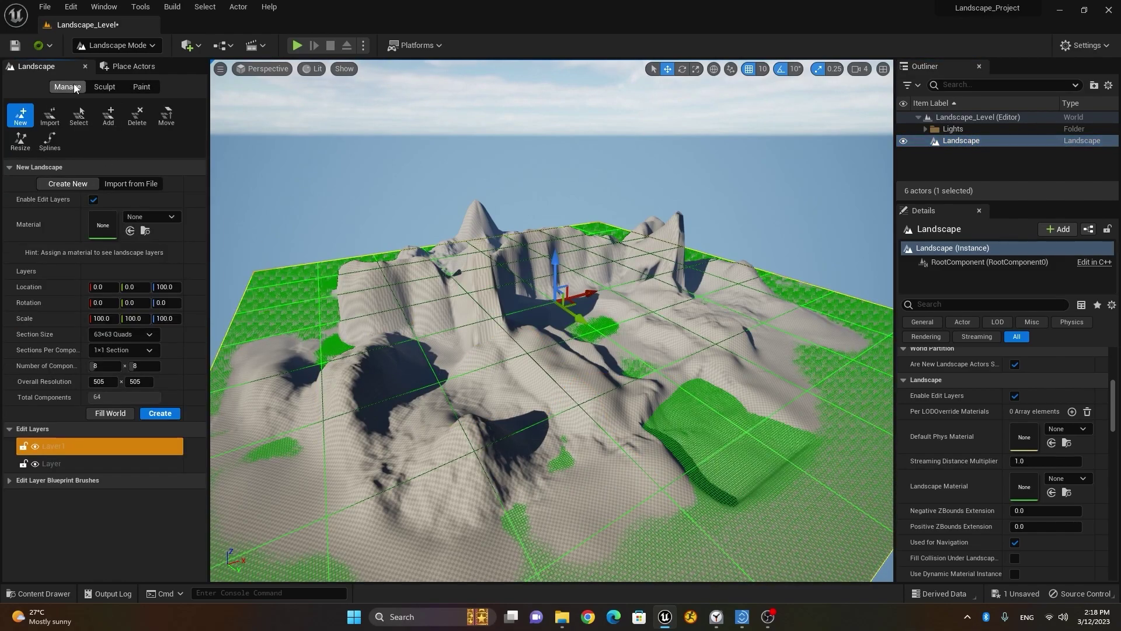
left_click(101, 87)
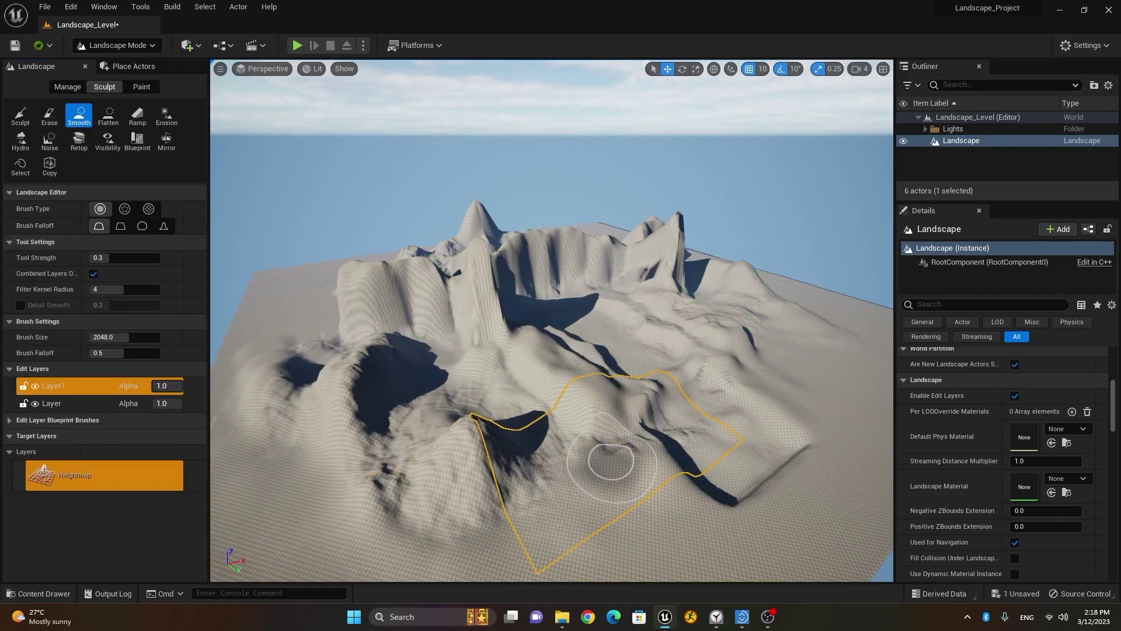
Examine the sculpted landscape from an overview and up close, from the foreground mounds to the cliff walls around the inner basin
scroll(700, 477, "down", 3)
left_click_drag(700, 477, 817, 447, "alt")
left_click_drag(240, 460, 216, 459, "alt")
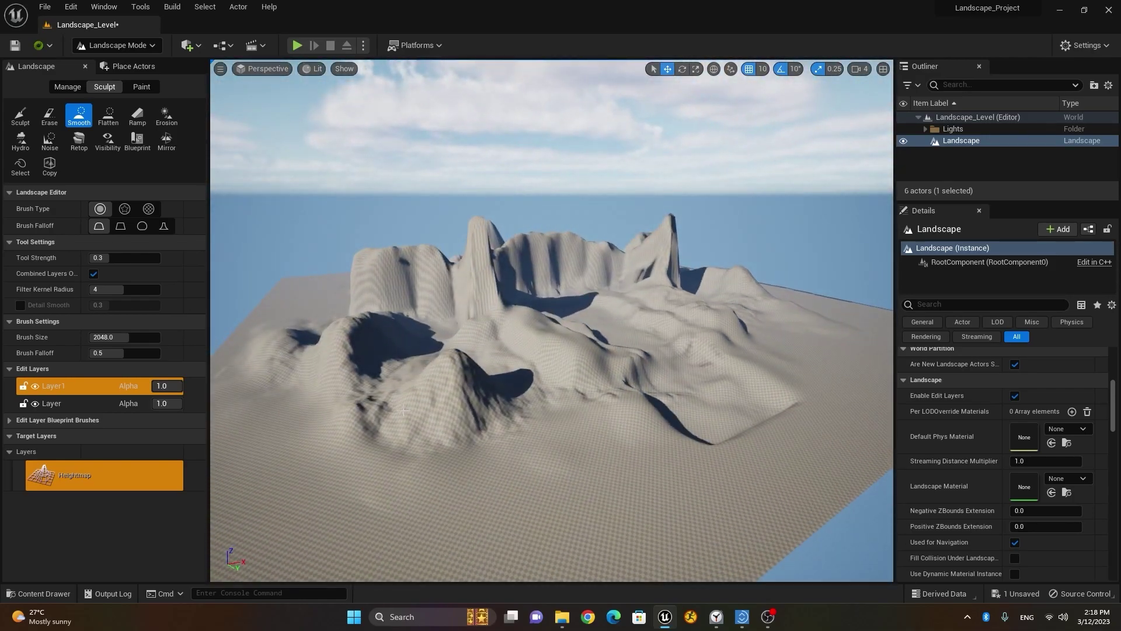
mouse_move(621, 438)
left_mouse_down("alt")
mouse_move(554, 496)
mouse_move(607, 415)
mouse_move(621, 348)
left_mouse_up("alt")
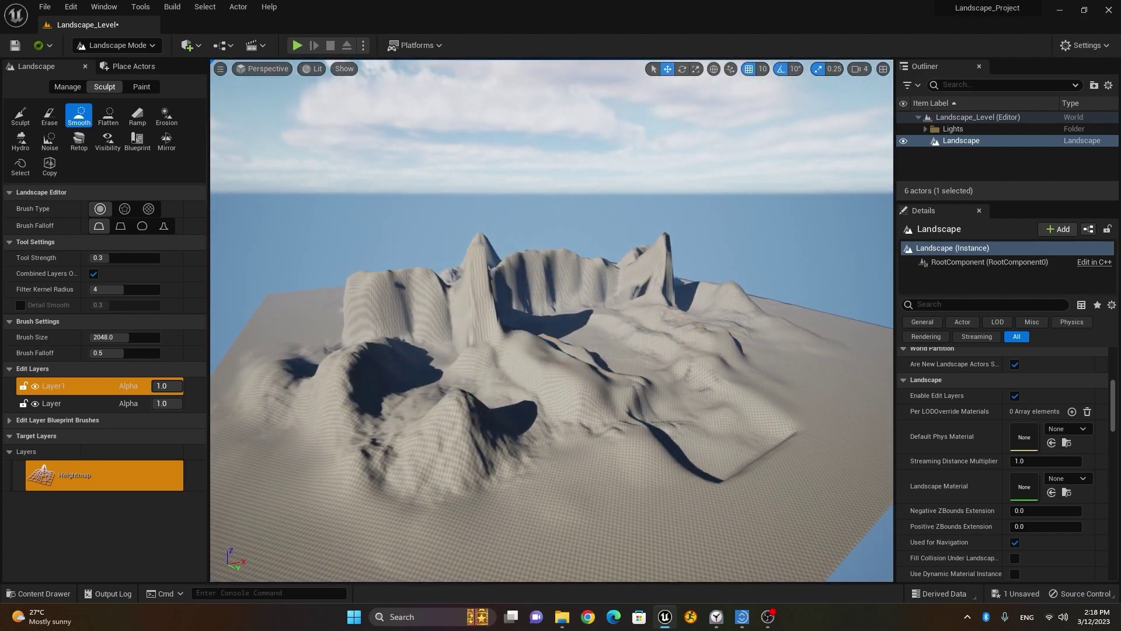
right_click_drag(621, 350, 602, 363)
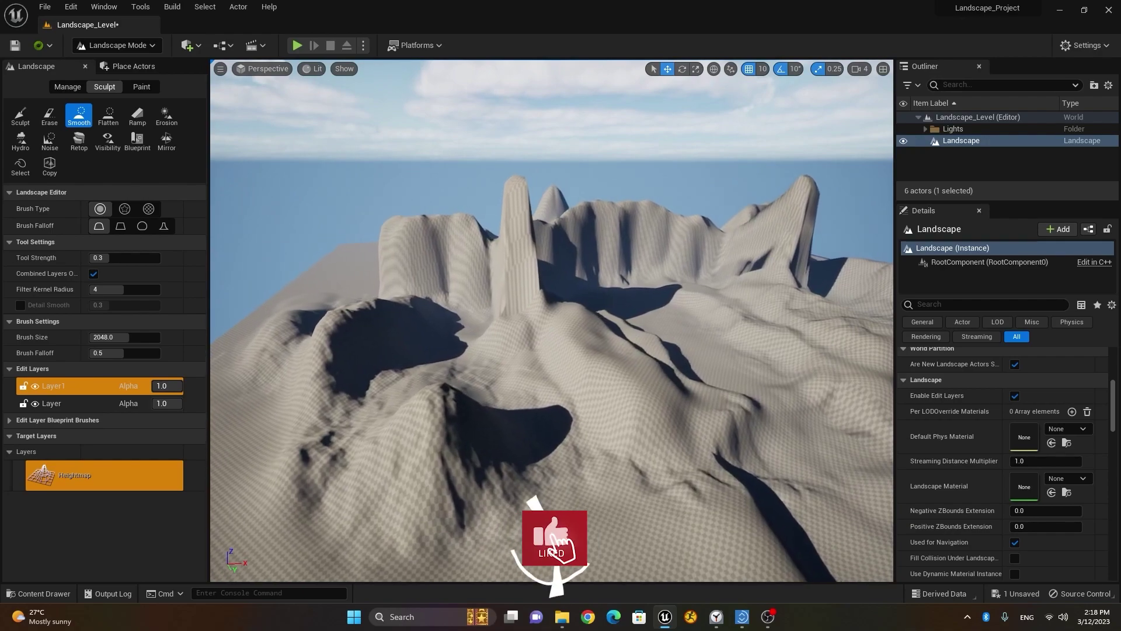
key("s")
right_click_drag(551, 321, 589, 305)
key("w")
key("w")
key("s")
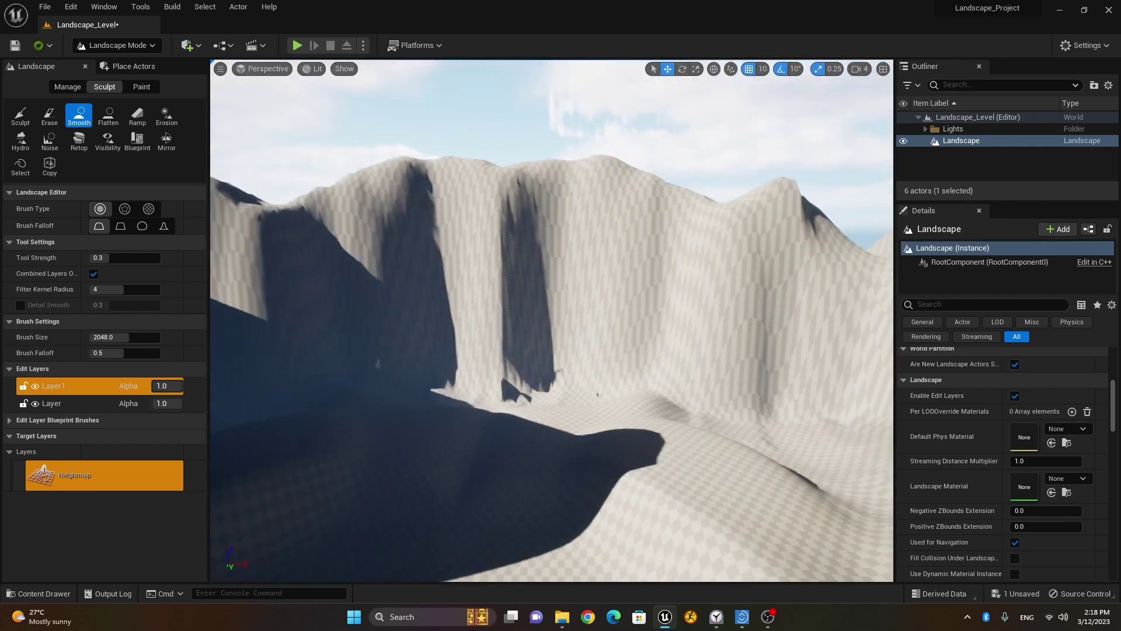
key("a")
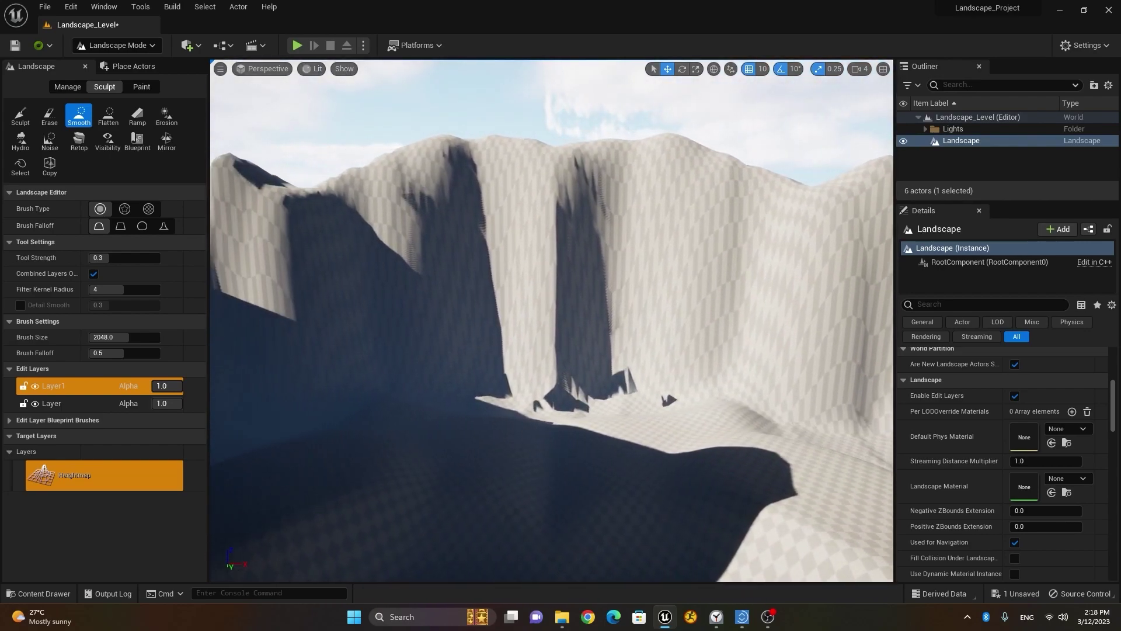
key("a")
key("w")
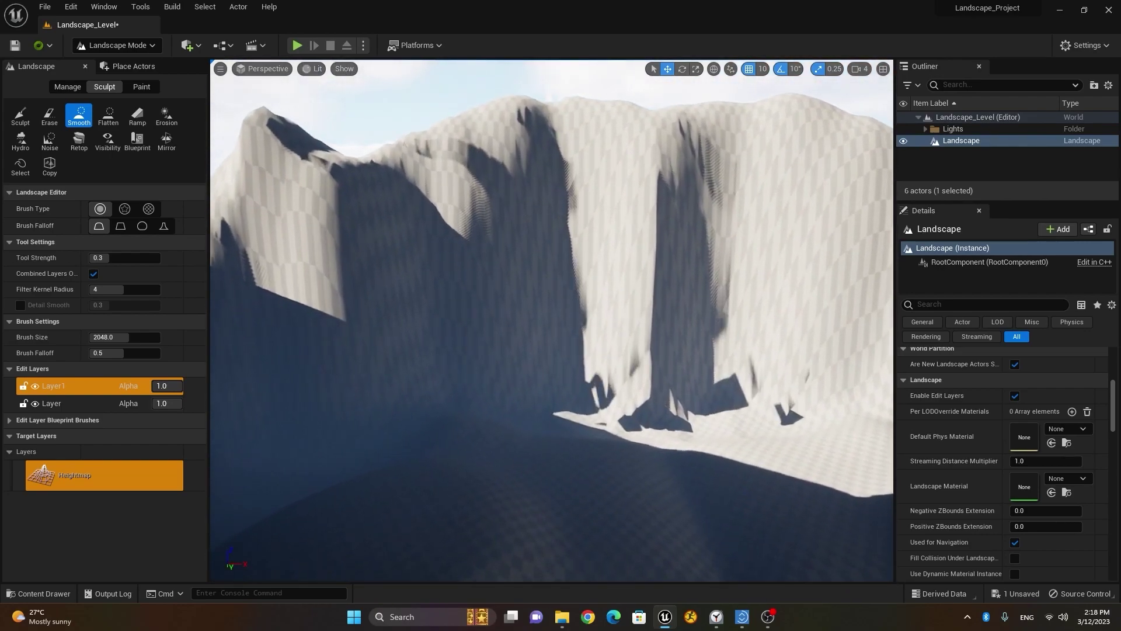
key("s")
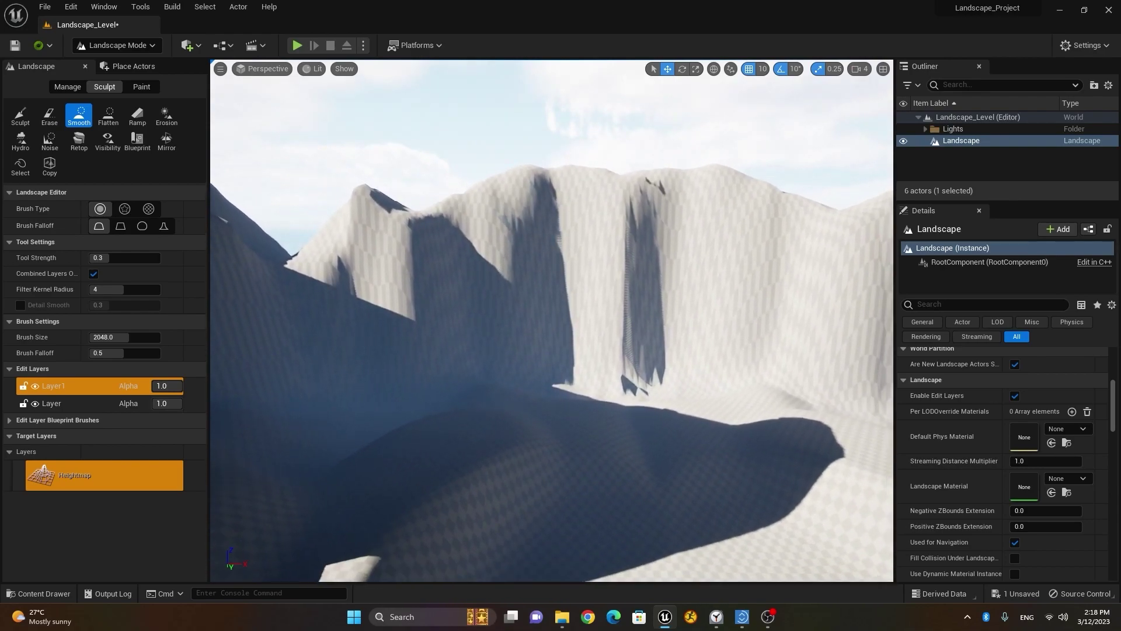
key("s")
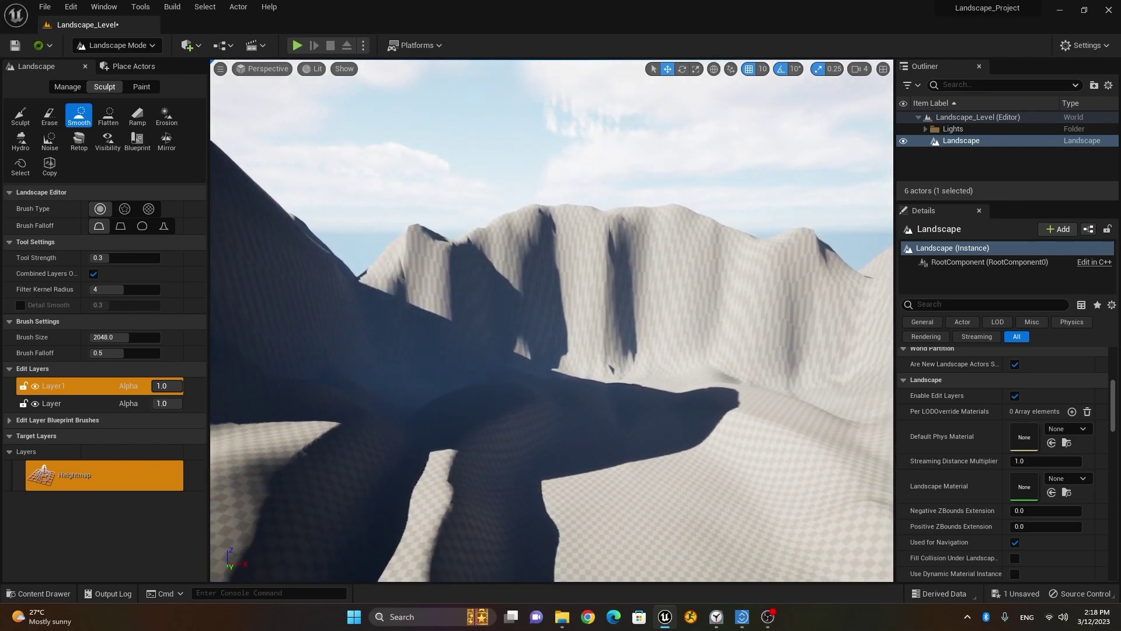
key("s")
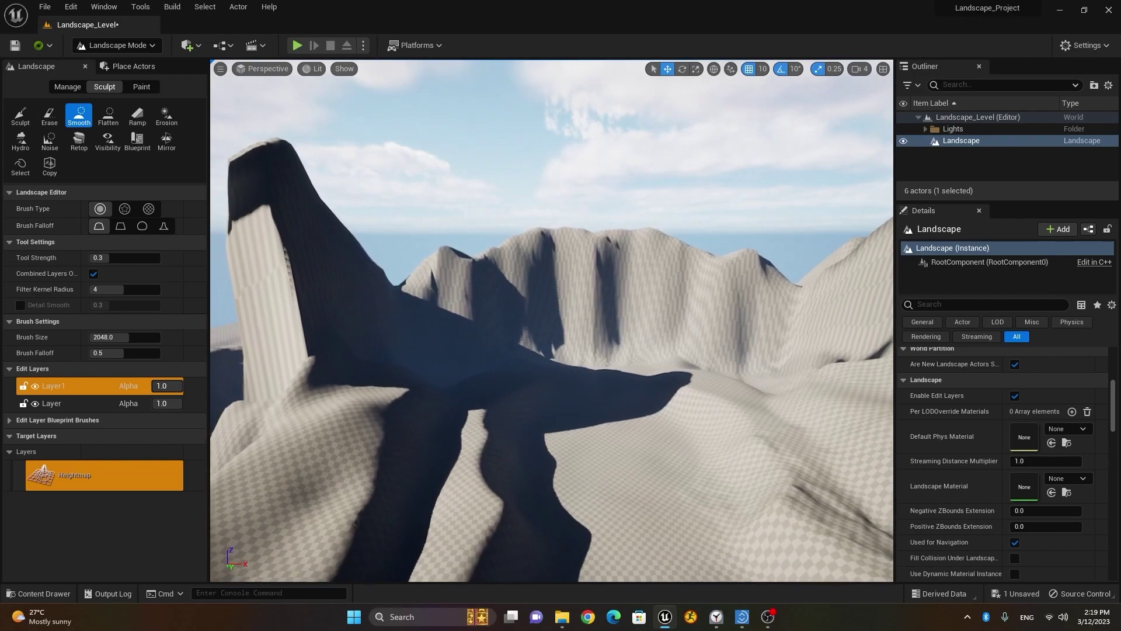
key("s")
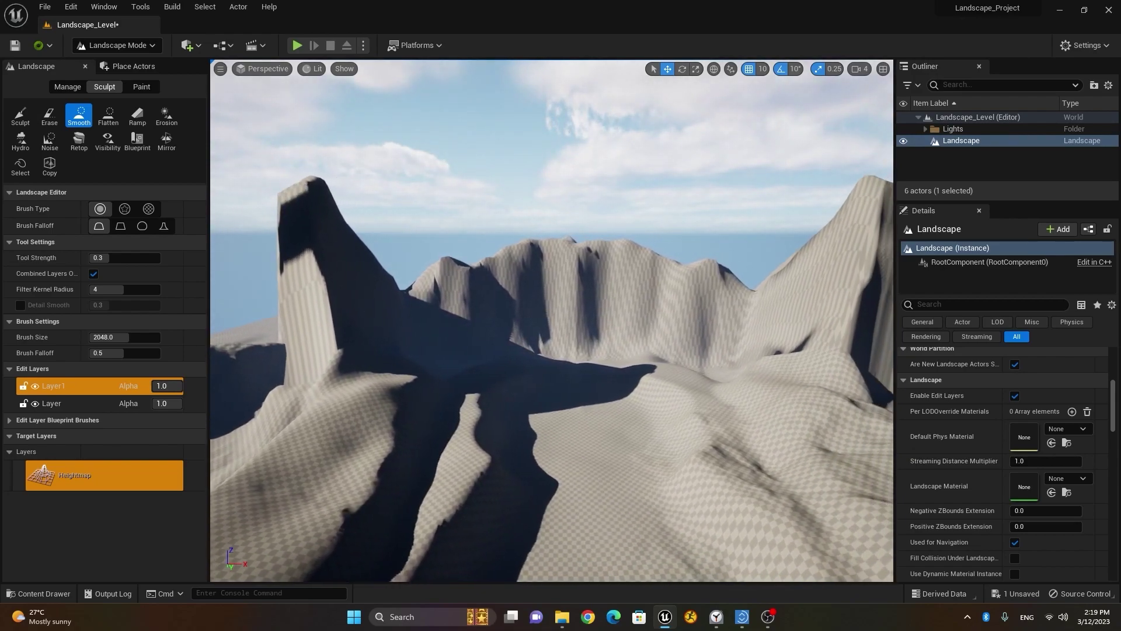